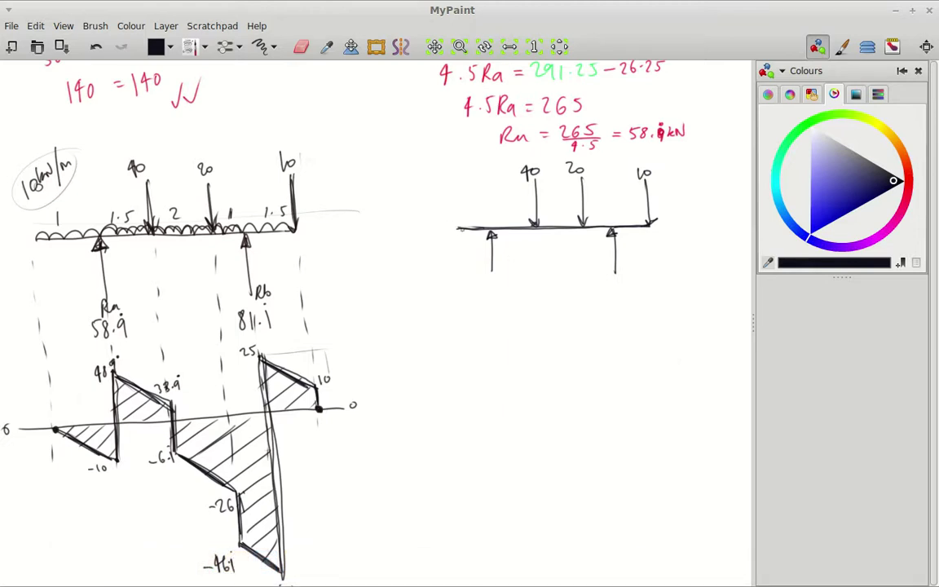
Draw the row of load arcs along the full length of the new beam with the 40, 20 and 10 loads.
left_click_drag(457, 226, 650, 221)
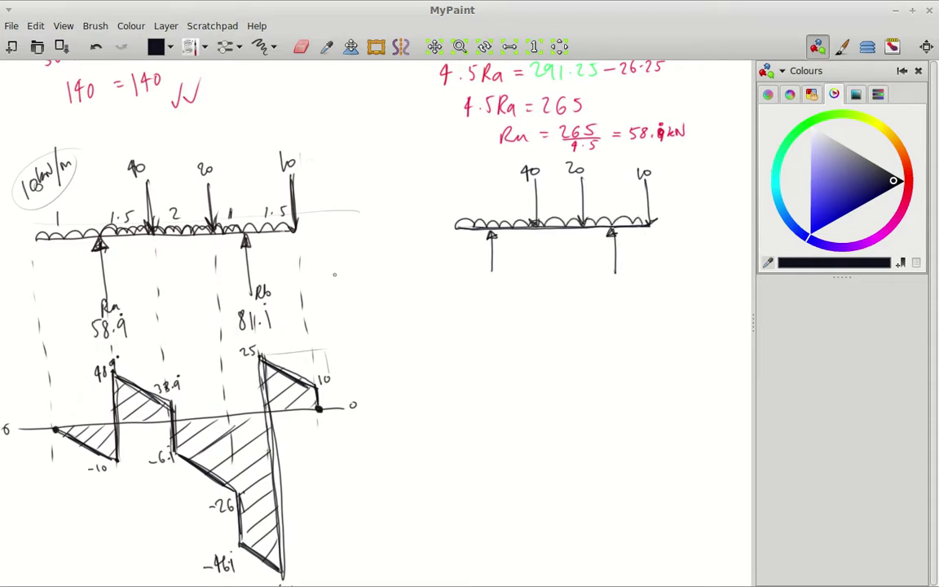
scroll(668, 243, "up", 2)
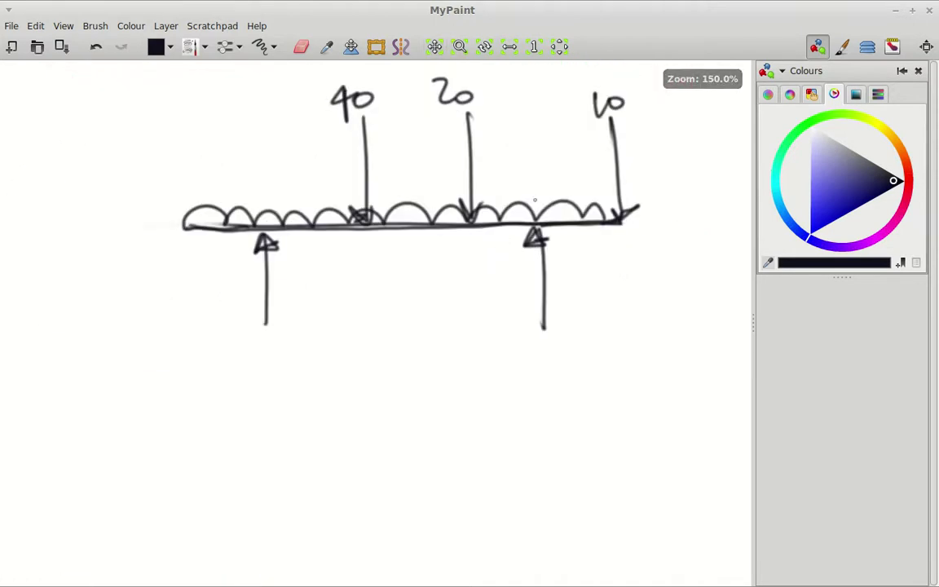
left_click_drag(529, 260, 482, 356)
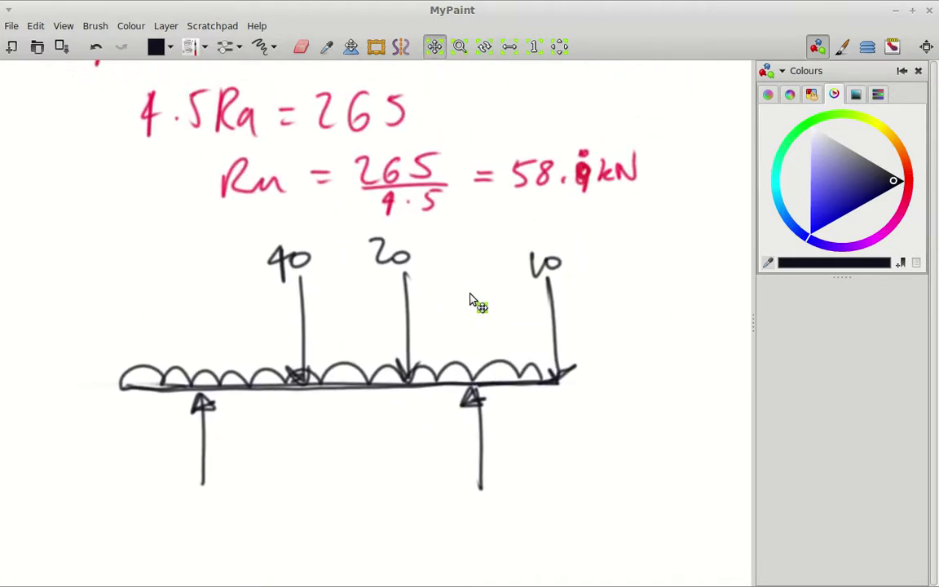
scroll(469, 293, "down", 2)
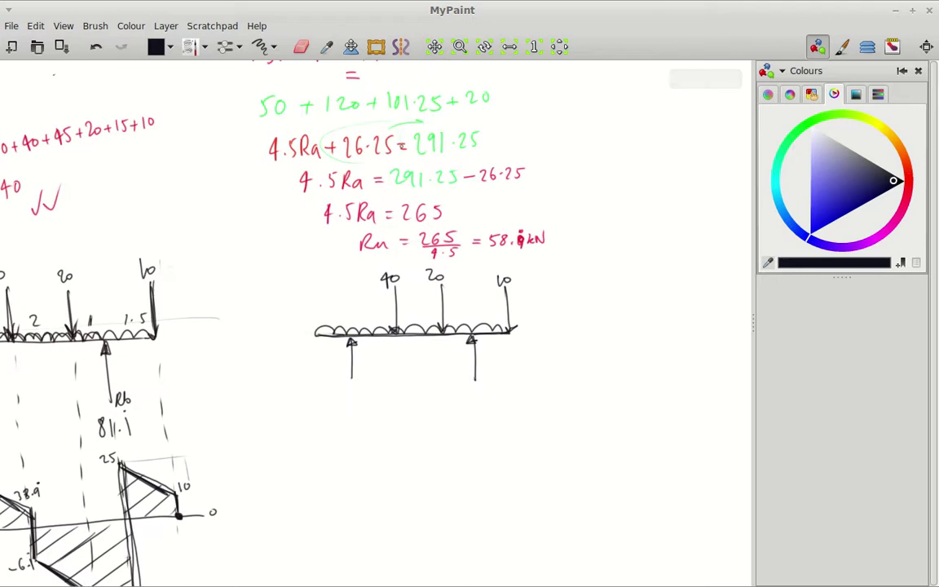
Review the earlier beam diagram and Ra moment calculation, and return to the new beam sketch.
mouse_move(410, 267)
left_mouse_down()
mouse_move(519, 390)
mouse_move(607, 586)
left_mouse_up()
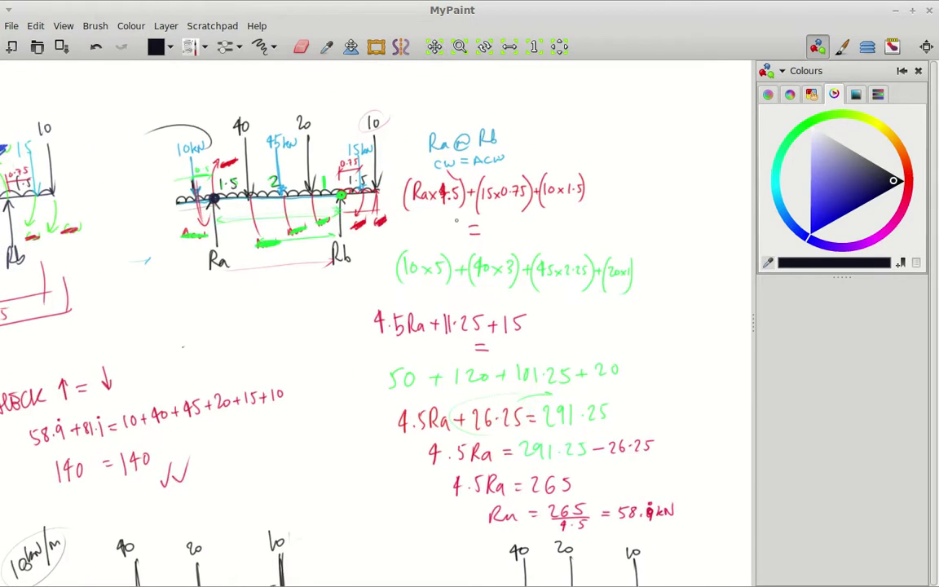
left_click_drag(457, 220, 510, 328)
scroll(273, 273, "up", 2)
scroll(273, 273, "up", 1)
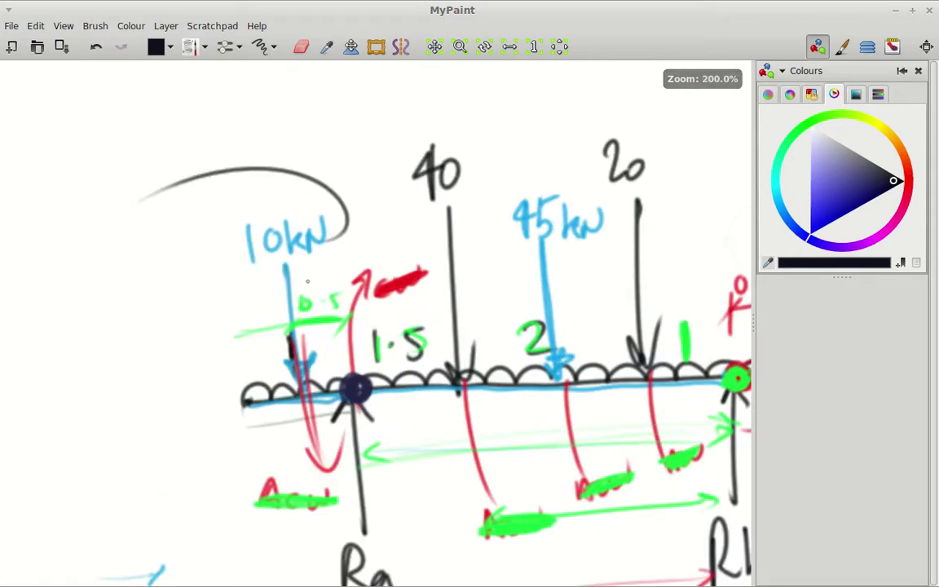
scroll(626, 335, "down", 3)
mouse_move(619, 338)
left_mouse_down()
mouse_move(324, 232)
mouse_move(54, 7)
left_mouse_up()
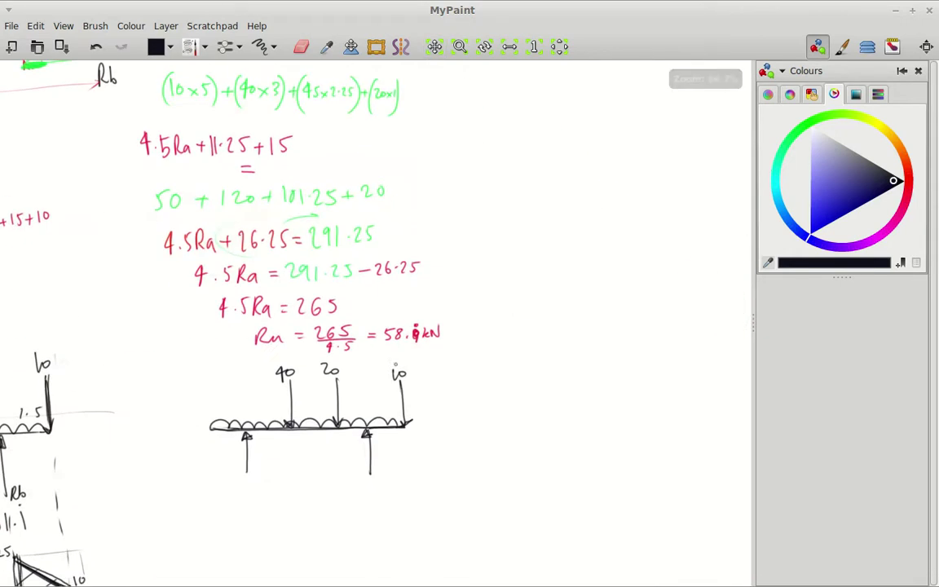
scroll(282, 414, "up", 1)
scroll(282, 414, "up", 1)
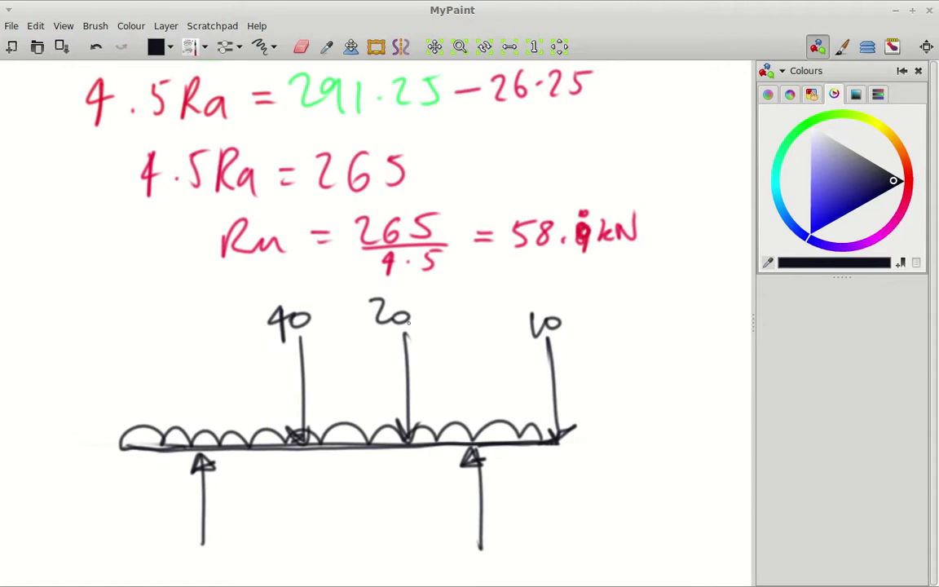
Label the first span 1, dot the beam's left end and write 58.9 recurring under the left support arrow.
left_click_drag(158, 396, 158, 420)
left_click(124, 444)
mouse_move(371, 489)
left_mouse_down()
mouse_move(352, 501)
mouse_move(510, 379)
mouse_move(766, 296)
mouse_move(750, 293)
left_mouse_up()
mouse_move(378, 405)
left_mouse_down()
mouse_move(786, 305)
mouse_move(273, 398)
mouse_move(173, 388)
left_mouse_up()
mouse_move(360, 344)
left_mouse_down()
mouse_move(363, 365)
mouse_move(383, 346)
mouse_move(402, 366)
left_mouse_up()
left_click(394, 357)
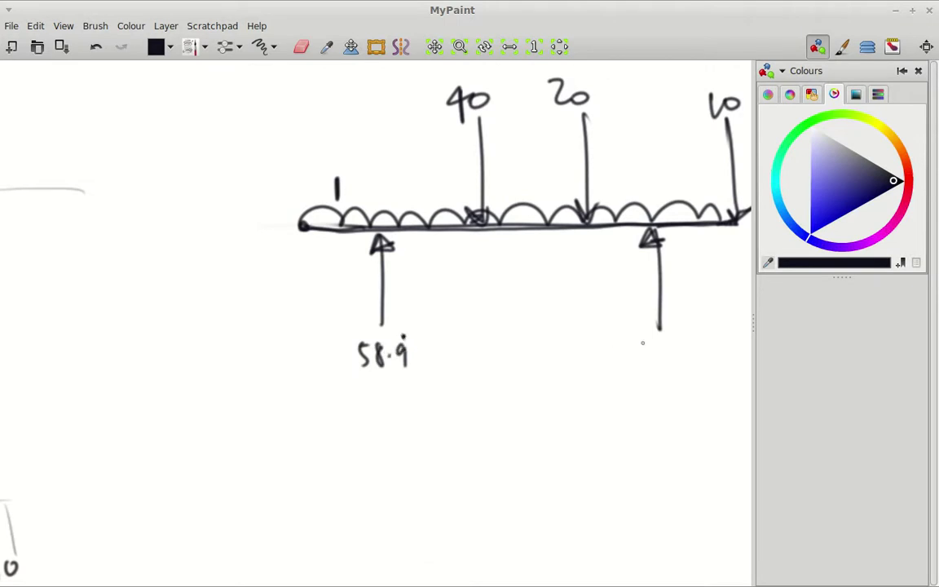
Write the reaction value 81.1 recurring under the right support arrow.
left_click_drag(642, 342, 640, 340)
mouse_move(303, 446)
left_mouse_down()
mouse_move(689, 377)
mouse_move(183, 424)
left_mouse_up()
mouse_move(556, 330)
left_mouse_down()
mouse_move(555, 354)
mouse_move(577, 356)
left_mouse_up()
left_click(561, 345)
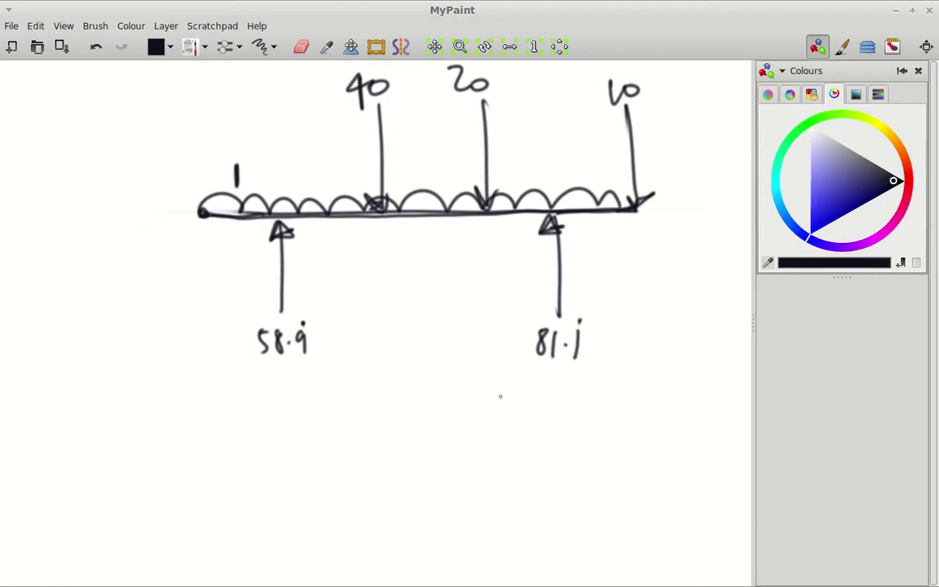
Label the remaining spans 1.5, 2, 1 and 1.5 and name the support arrows Ra and Rb.
mouse_move(417, 396)
left_mouse_down()
mouse_move(433, 451)
mouse_move(412, 496)
left_mouse_up()
mouse_move(299, 286)
left_mouse_down()
mouse_move(300, 303)
mouse_move(317, 304)
left_mouse_up()
left_click(311, 298)
mouse_move(281, 396)
left_mouse_down()
mouse_move(281, 417)
mouse_move(306, 416)
left_mouse_up()
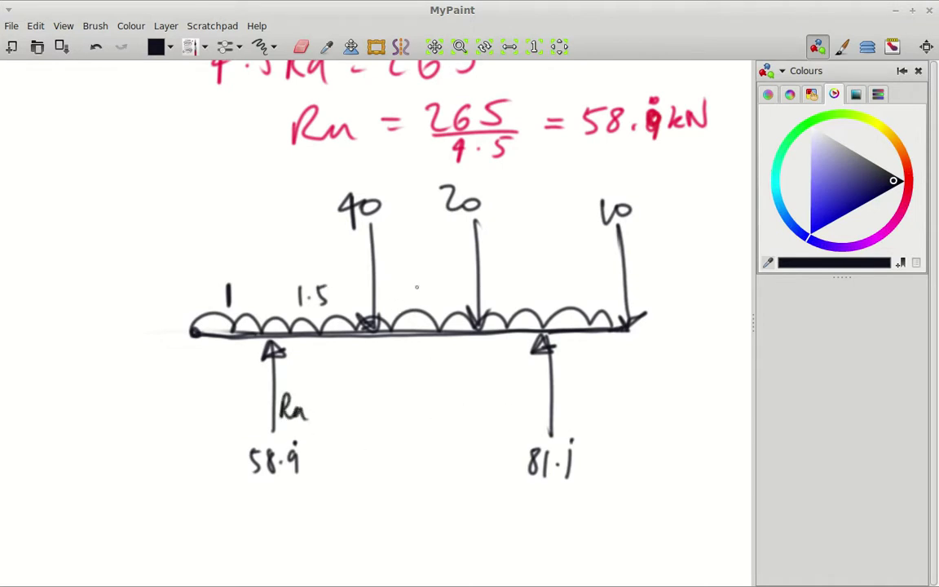
left_click_drag(406, 285, 421, 298)
left_click_drag(503, 281, 503, 300)
mouse_move(559, 398)
left_mouse_down()
mouse_move(560, 418)
mouse_move(569, 417)
left_mouse_up()
left_click_drag(572, 398, 581, 417)
mouse_move(568, 287)
left_mouse_down()
mouse_move(569, 300)
mouse_move(583, 301)
mouse_move(595, 284)
left_mouse_up()
left_click(576, 297)
left_click_drag(419, 446, 373, 420)
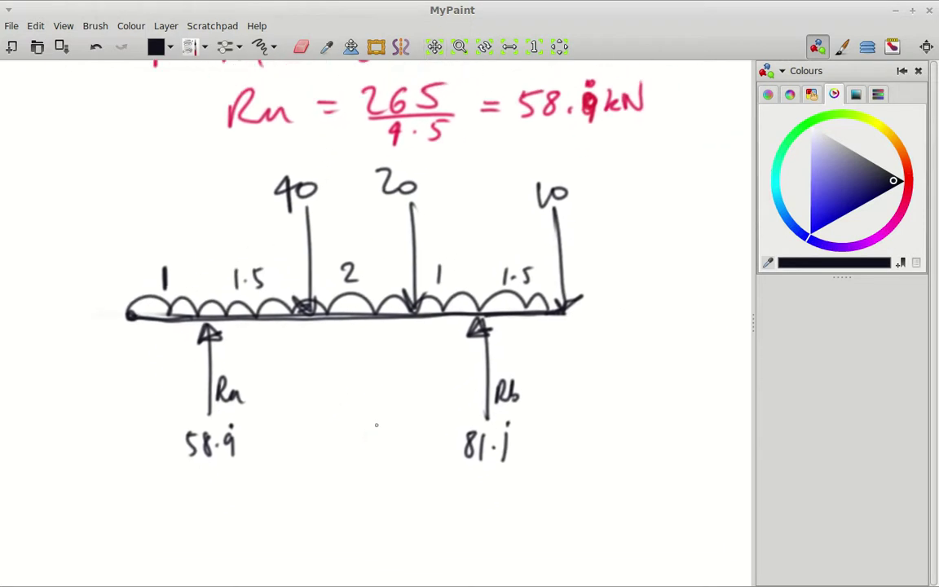
left_click(786, 210)
left_click_drag(787, 210, 789, 194)
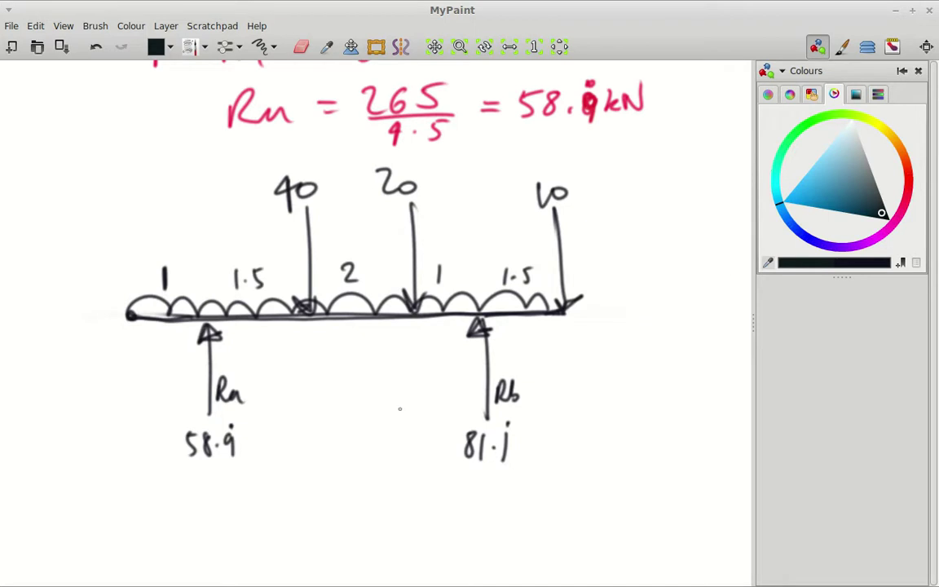
left_click(802, 235)
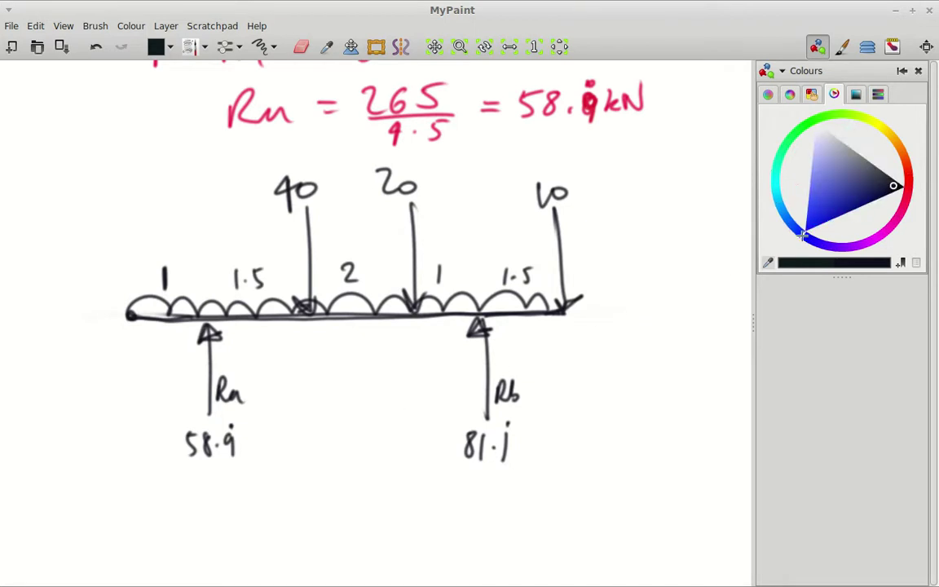
left_click_drag(802, 235, 805, 237)
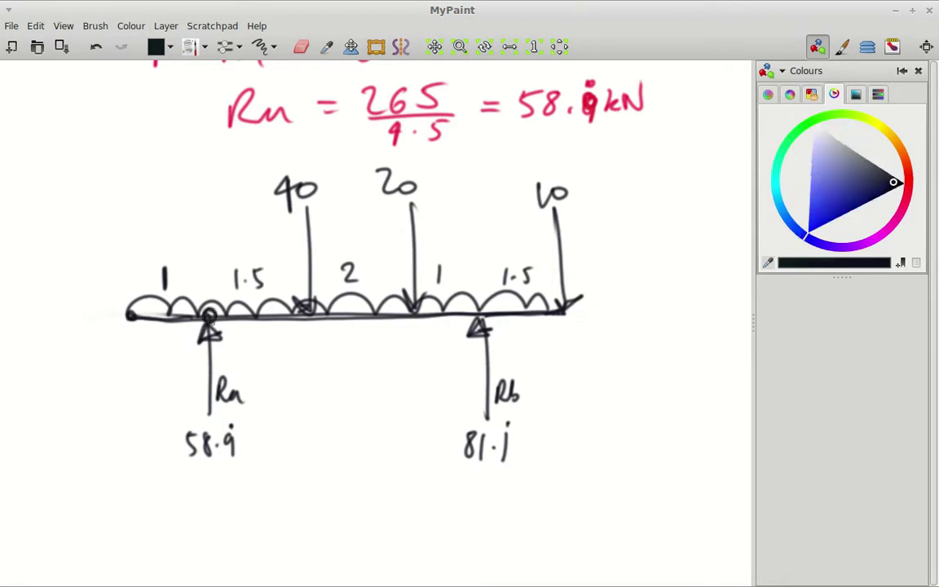
left_click_drag(209, 316, 212, 315)
left_click(874, 237)
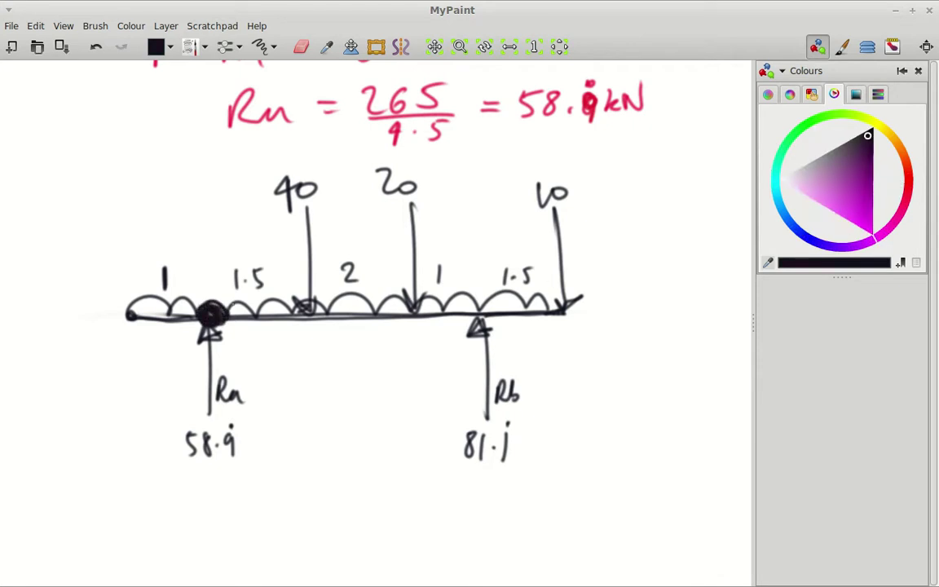
key("ctrl+z")
key("ctrl+z")
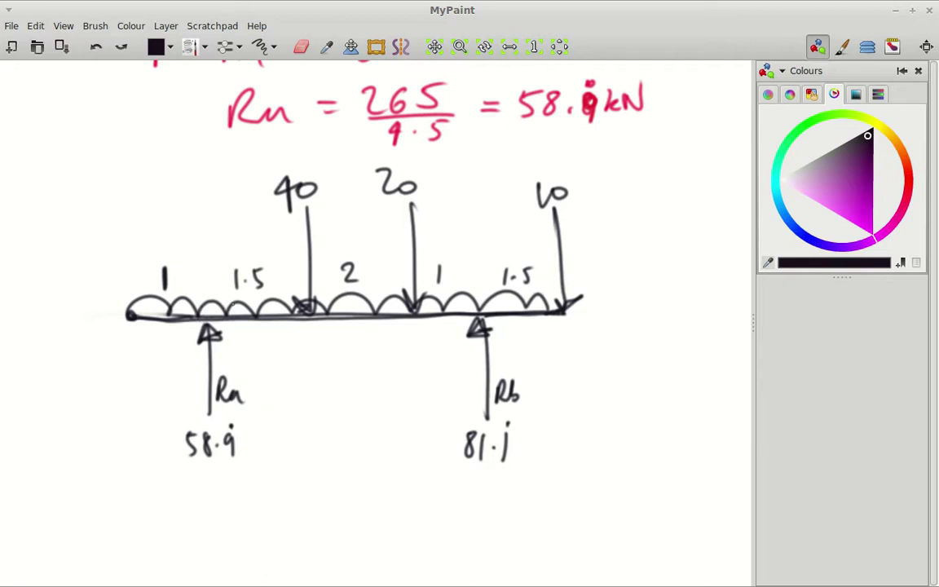
Mark both supports, the 40 and 20 load points and both beam ends with magenta dots.
left_click(872, 215)
left_click_drag(208, 317, 211, 319)
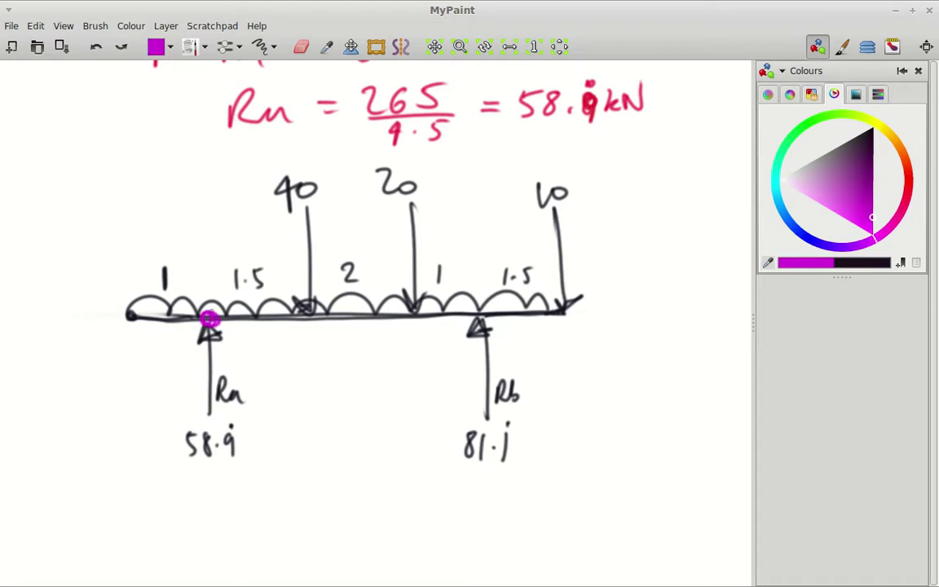
left_click(308, 316)
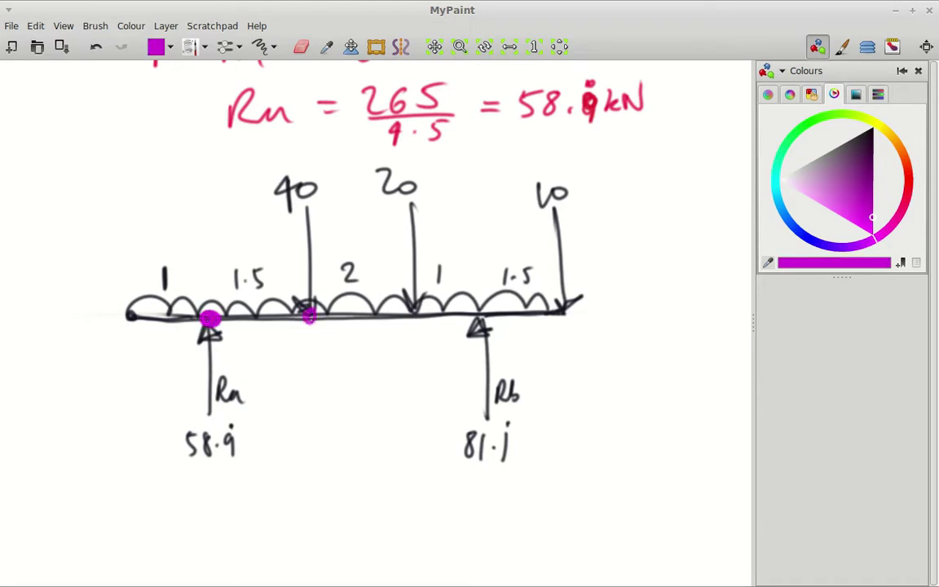
left_click(414, 316)
left_click(480, 316)
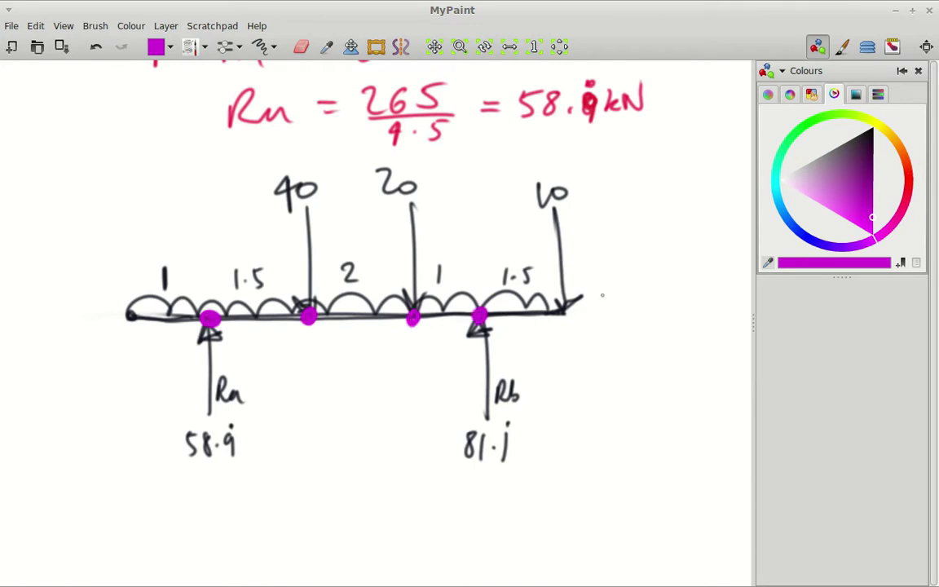
left_click_drag(566, 316, 597, 303)
left_click(129, 317)
Write the red note "BM @ free end = 0" beside the beam's right end.
left_click(910, 190)
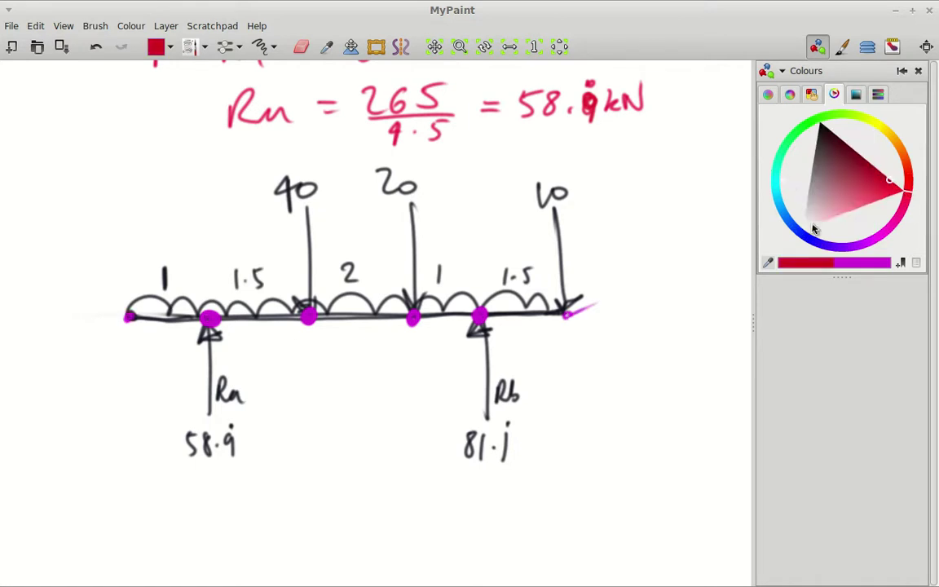
mouse_move(653, 223)
left_mouse_down()
mouse_move(652, 246)
mouse_move(697, 238)
mouse_move(652, 272)
mouse_move(701, 269)
mouse_move(691, 292)
mouse_move(717, 292)
mouse_move(734, 276)
left_mouse_up()
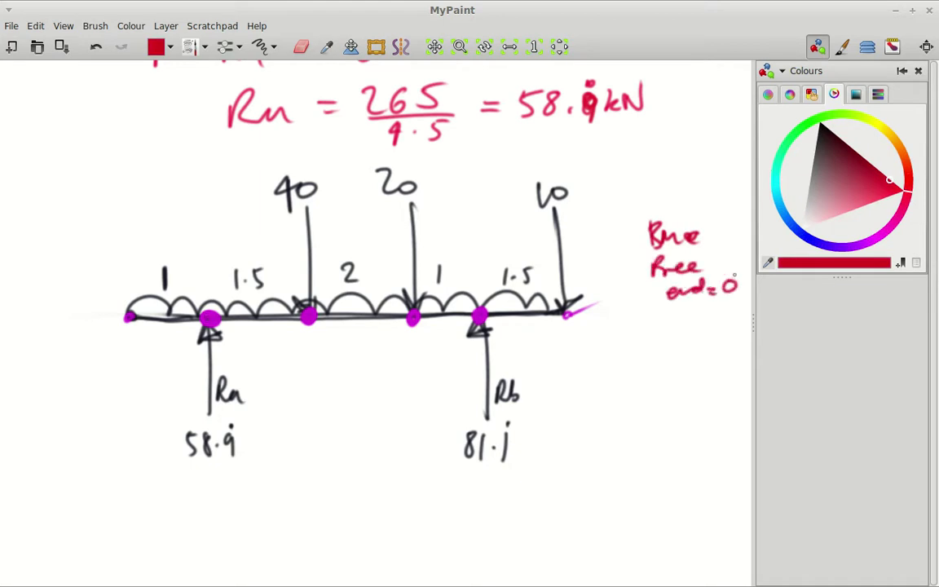
Erase lightly over the last load arcs near the beam's right free end.
key("e")
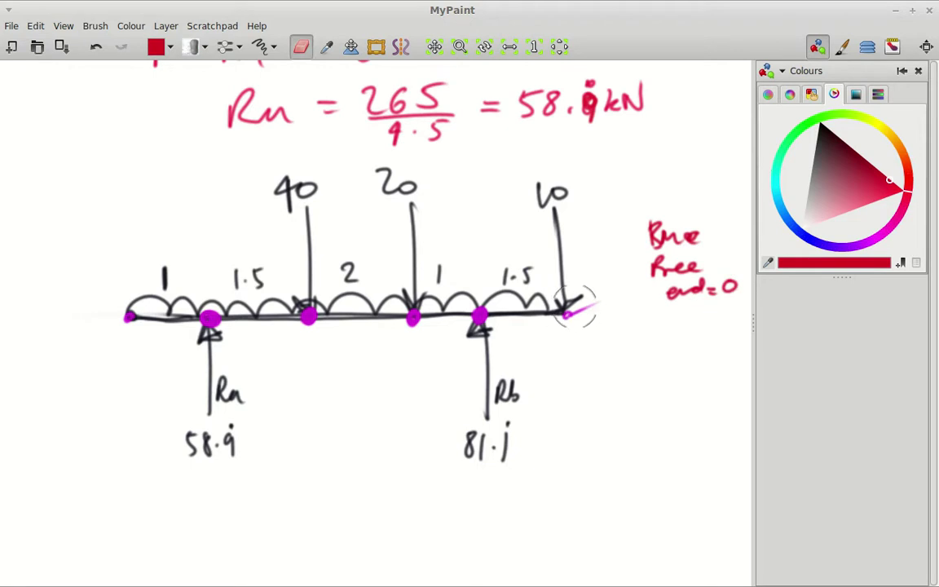
left_click_drag(515, 307, 572, 317)
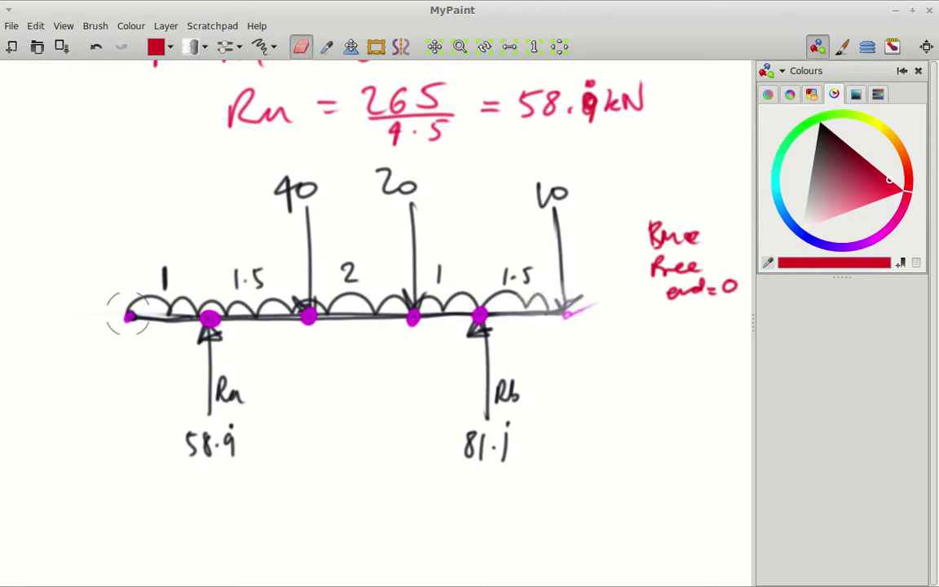
key("e")
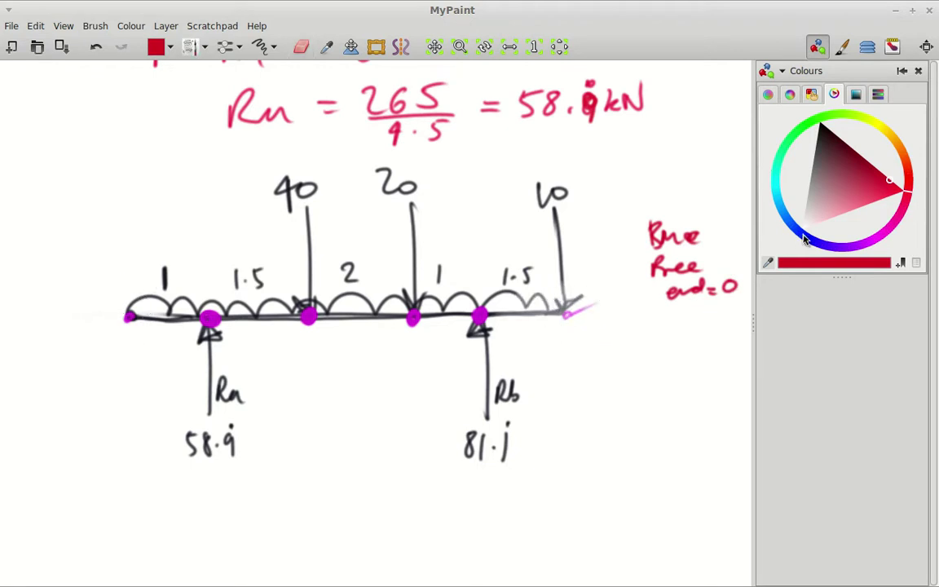
Cover the magenta dots at Ra, the 40 load, the 20 load and Rb with blue dots, undoing the stray stroke.
left_click(818, 235)
left_click_drag(210, 319, 211, 318)
left_click_drag(307, 314, 310, 318)
left_click_drag(413, 317, 414, 324)
left_click_drag(481, 319, 362, 282)
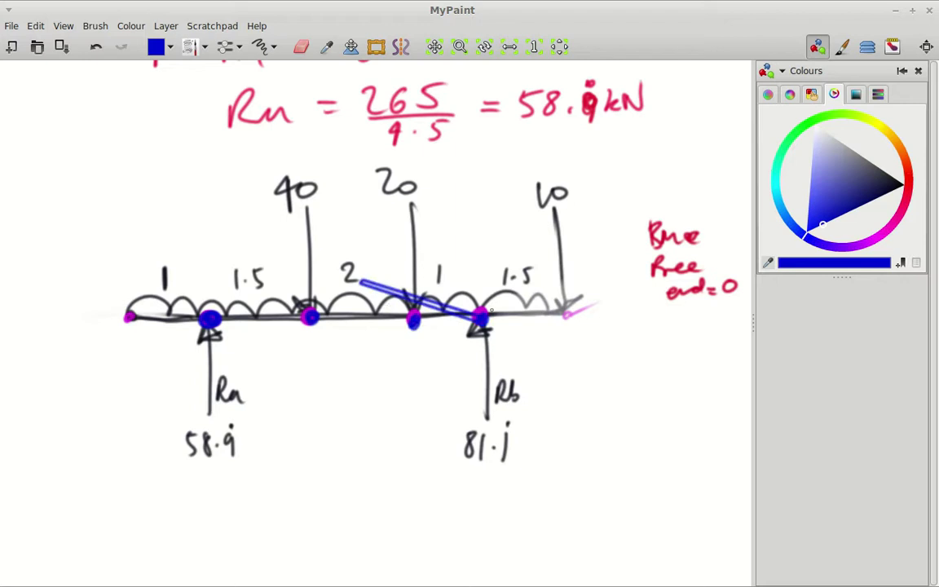
key("ctrl+z")
key("ctrl+z")
left_click_drag(480, 315, 481, 311)
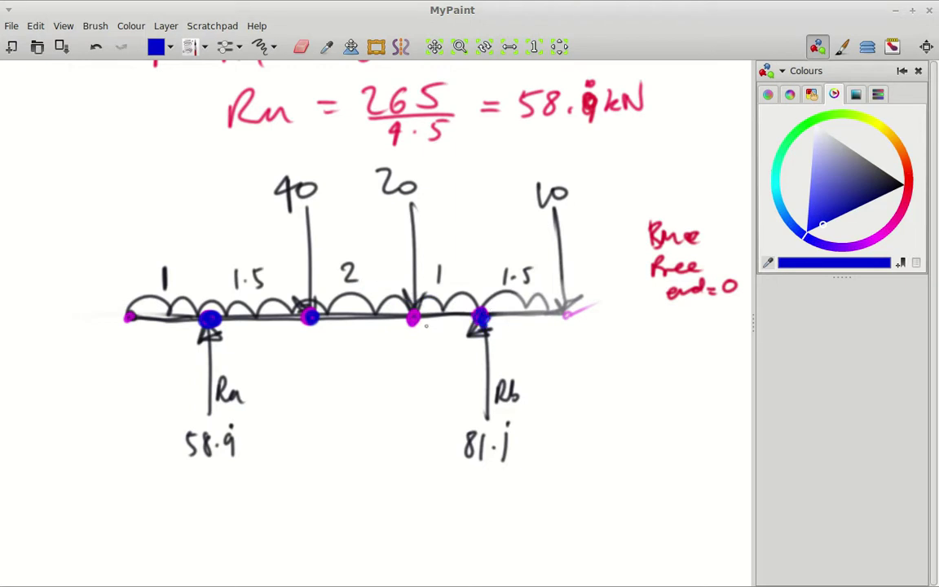
left_click_drag(411, 315, 416, 318)
Redraw the faded load arcs between Rb and the beam's right end in black.
left_click_drag(551, 427, 588, 356)
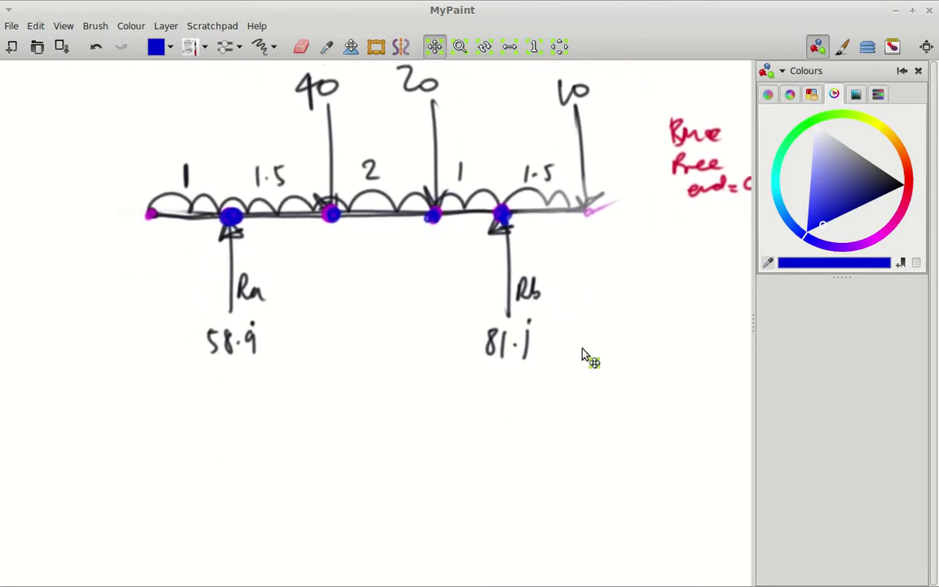
left_click(896, 184)
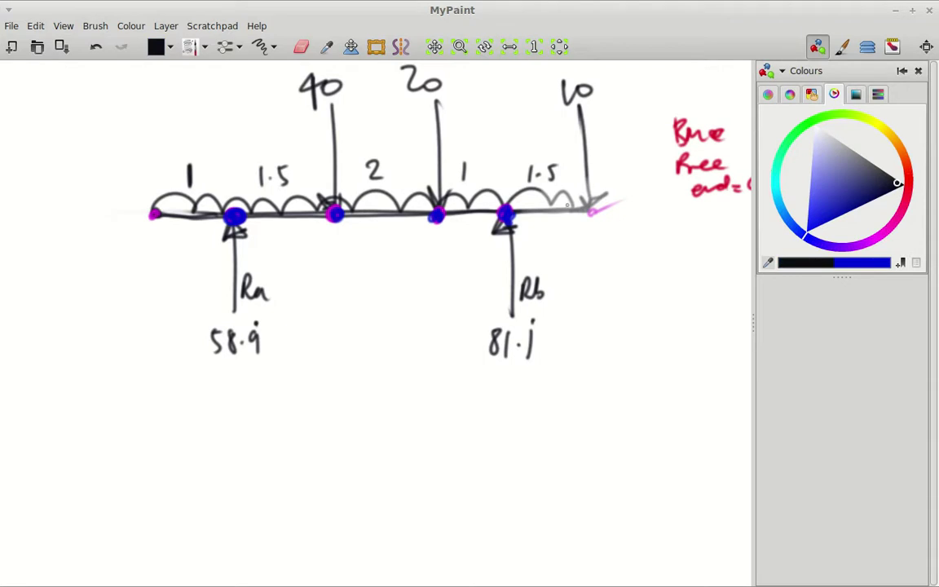
mouse_move(505, 211)
left_mouse_down()
mouse_move(565, 196)
mouse_move(572, 212)
left_mouse_up()
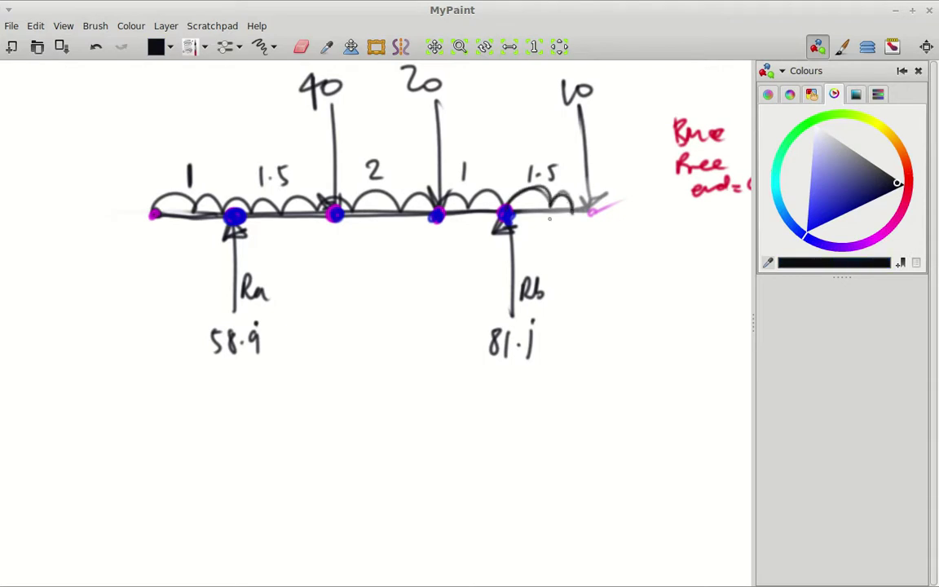
Write "BM@Ra consider" in black below the beam diagram.
mouse_move(362, 445)
left_mouse_down()
mouse_move(324, 419)
mouse_move(344, 414)
left_mouse_up()
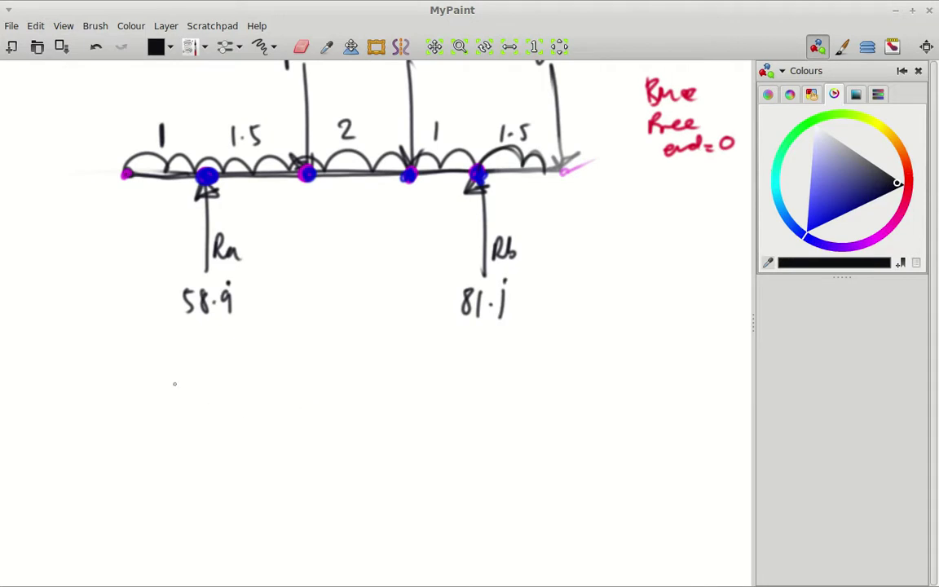
mouse_move(172, 376)
left_mouse_down()
mouse_move(173, 407)
mouse_move(205, 383)
mouse_move(215, 404)
mouse_move(242, 401)
left_mouse_up()
mouse_move(246, 376)
left_mouse_down()
mouse_move(265, 401)
mouse_move(364, 381)
mouse_move(396, 389)
left_mouse_up()
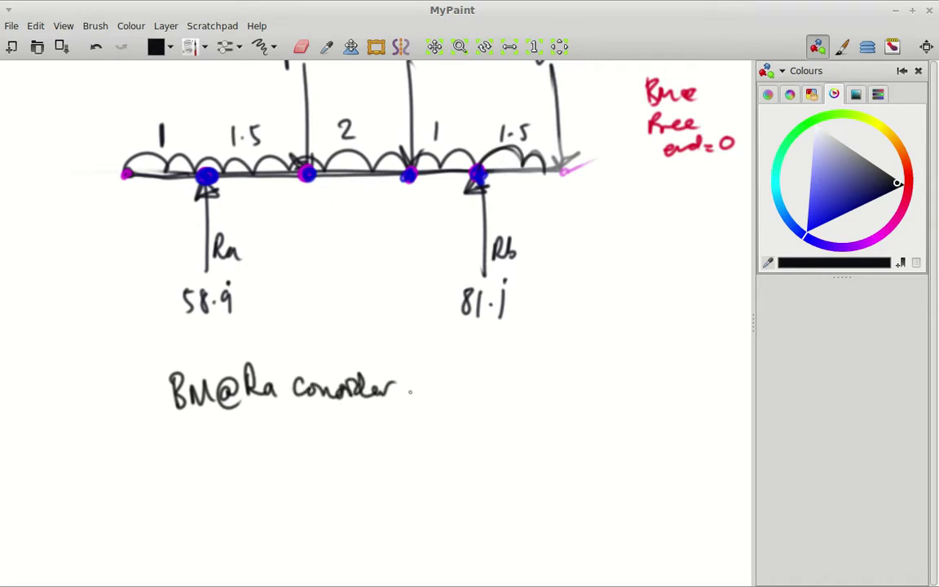
Circle the beam section left of Ra and label it LHS.
left_click_drag(503, 359, 524, 481)
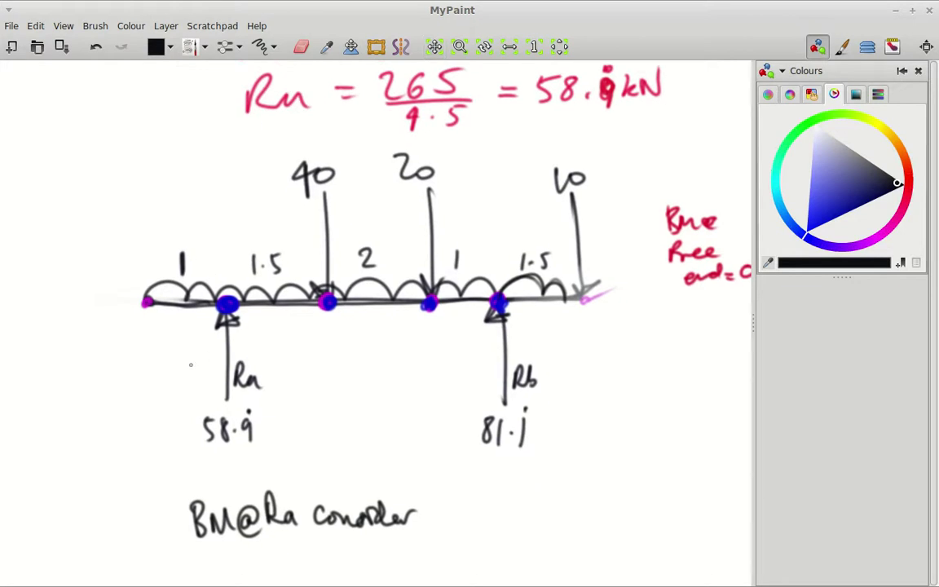
mouse_move(196, 327)
left_mouse_down()
mouse_move(147, 202)
mouse_move(201, 286)
left_mouse_up()
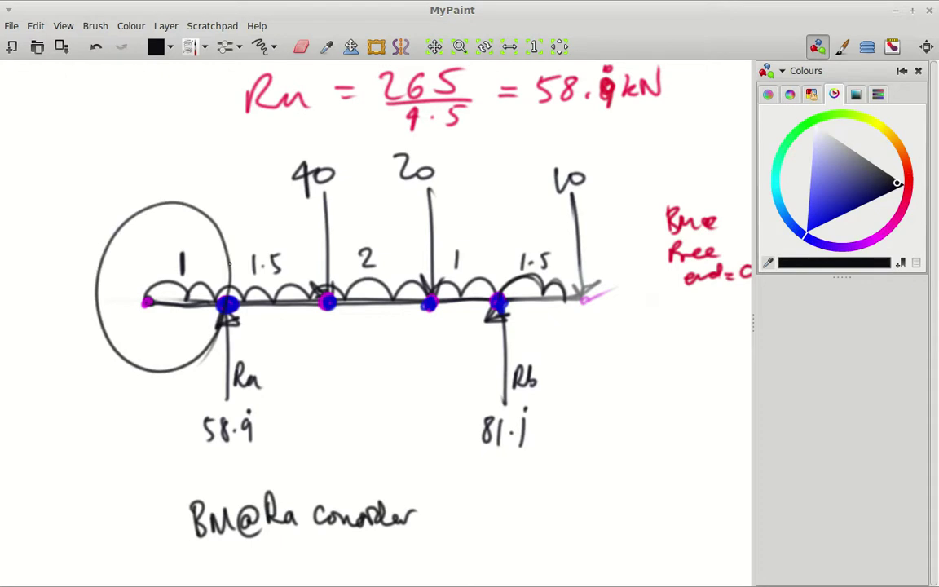
left_click_drag(133, 218, 150, 237)
left_click_drag(163, 216, 162, 235)
left_click_drag(150, 228, 168, 236)
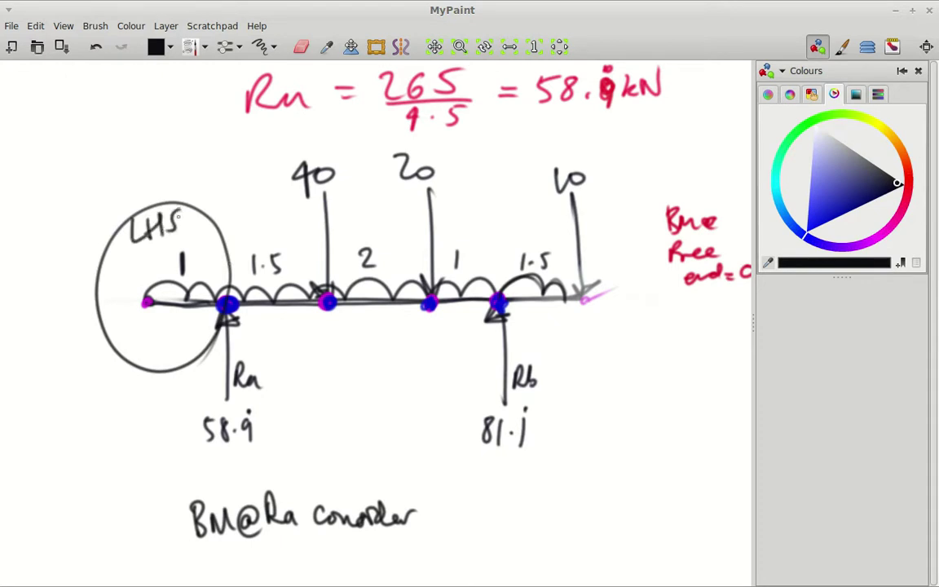
Circle the beam section right of Ra and label it RHS.
mouse_move(634, 318)
left_mouse_down()
mouse_move(480, 128)
mouse_move(231, 338)
mouse_move(619, 342)
left_mouse_up()
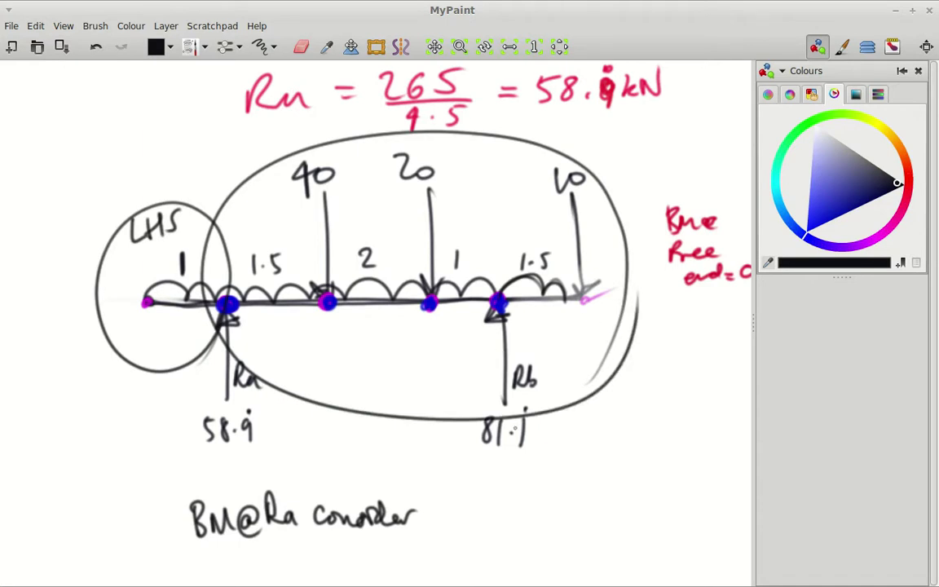
mouse_move(337, 364)
left_mouse_down()
mouse_move(337, 390)
mouse_move(352, 388)
left_mouse_up()
left_click_drag(361, 365, 360, 389)
mouse_move(360, 378)
left_mouse_down()
mouse_move(374, 376)
mouse_move(375, 388)
left_mouse_up()
left_click_drag(397, 367, 388, 388)
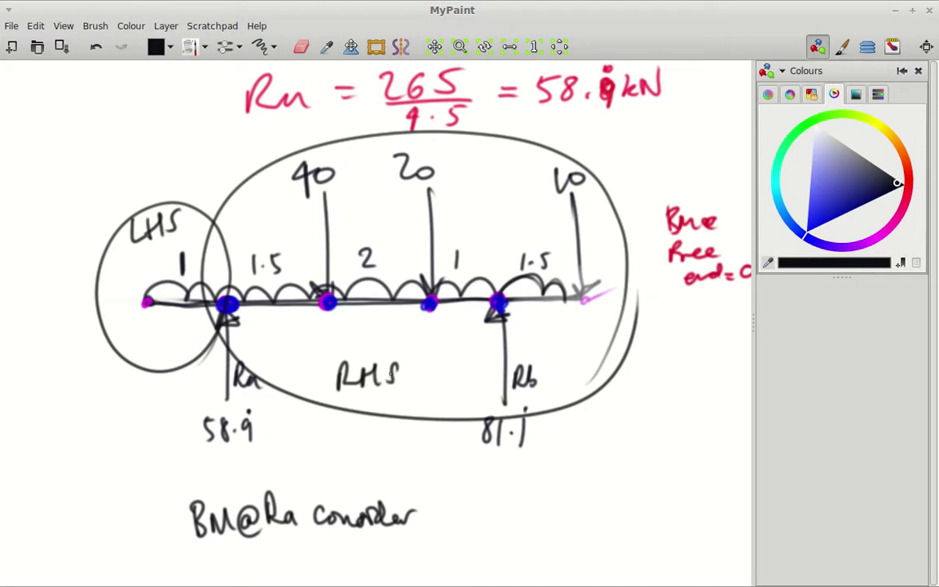
Undo the LHS and RHS circles and labels around the beam.
key("ctrl+z")
key("ctrl+z")
key("ctrl+z")
key("ctrl+z")
key("ctrl+z")
key("ctrl+z")
key("ctrl+z")
key("ctrl+z")
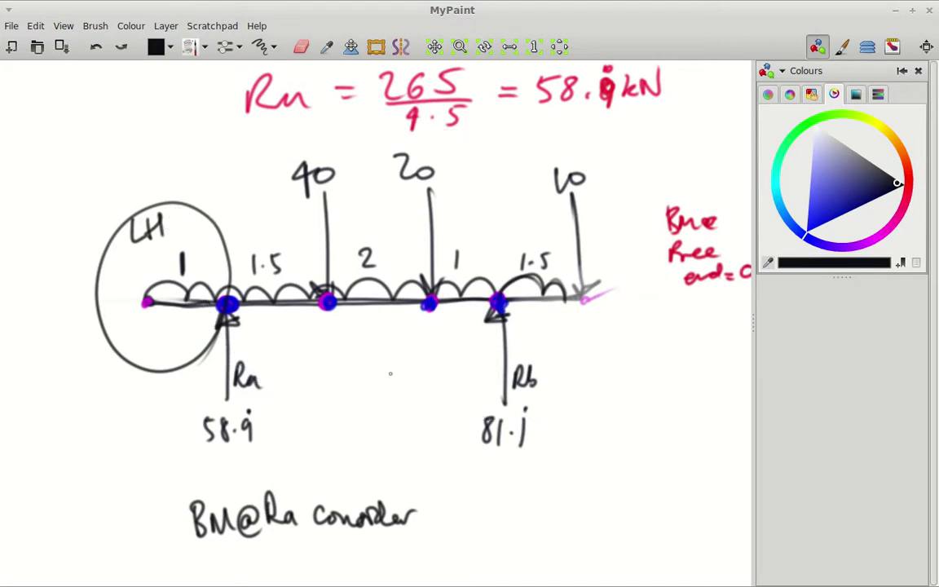
key("ctrl+z")
key("ctrl+z")
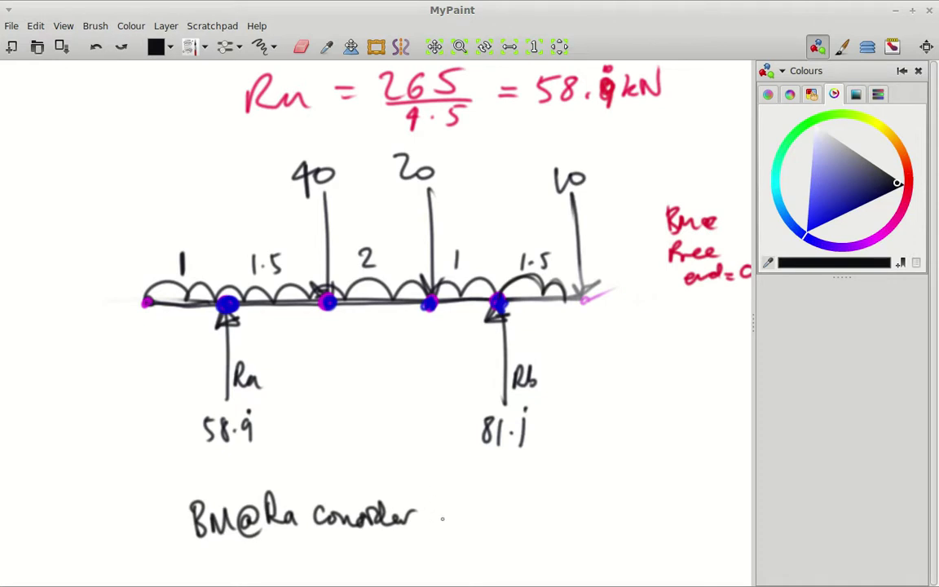
Write "LHS" after "BM@Ra consider".
mouse_move(432, 500)
left_mouse_down()
mouse_move(432, 521)
mouse_move(444, 521)
left_mouse_up()
mouse_move(451, 501)
left_mouse_down()
mouse_move(451, 520)
mouse_move(466, 511)
left_mouse_up()
mouse_move(467, 499)
left_mouse_down()
mouse_move(467, 521)
mouse_move(476, 519)
left_mouse_up()
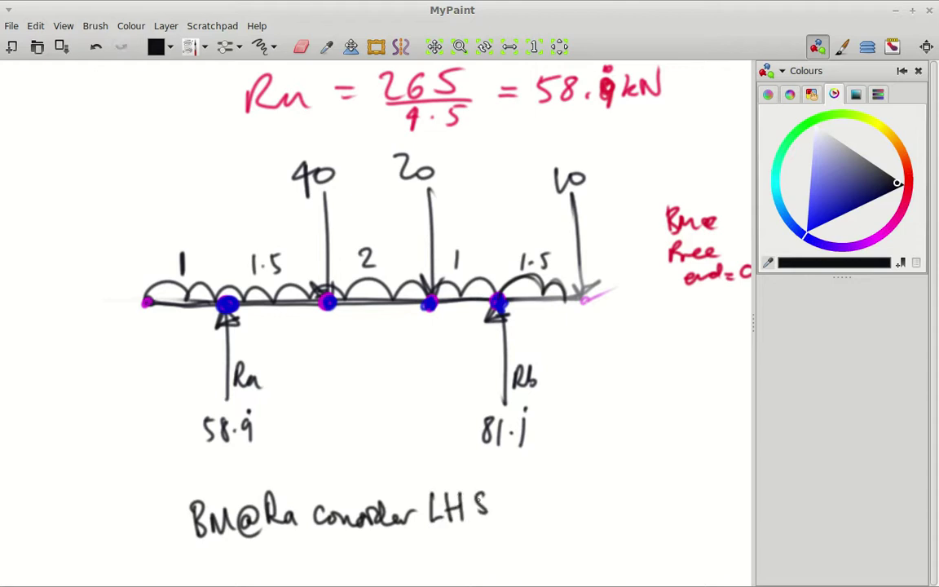
Sketch a small arc-loaded beam segment beside the note, with a dot at its right end, a 1m label and a central downward arrow.
mouse_move(651, 405)
left_mouse_down()
mouse_move(549, 414)
mouse_move(620, 299)
mouse_move(581, 300)
left_mouse_up()
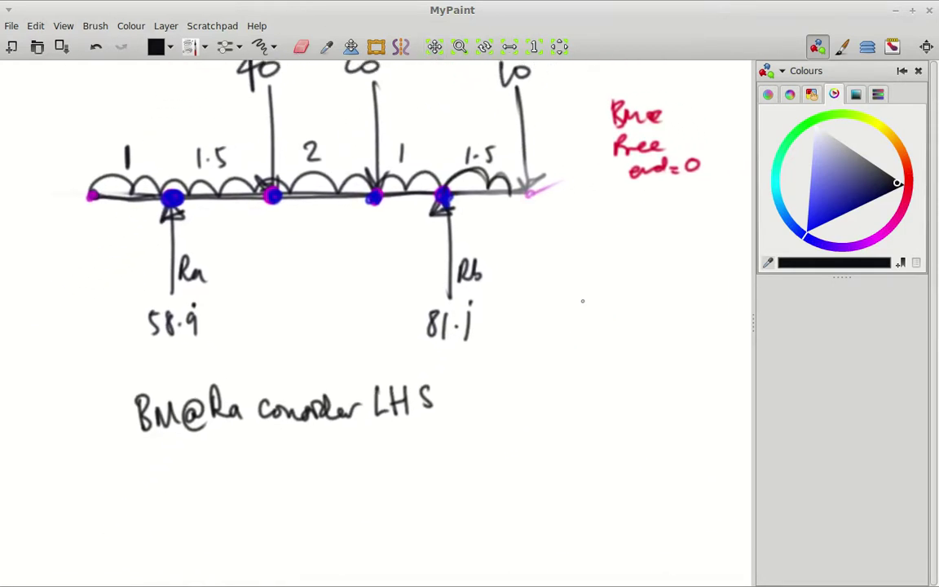
left_click(524, 440)
mouse_move(518, 442)
left_mouse_down()
mouse_move(440, 440)
mouse_move(528, 436)
left_mouse_up()
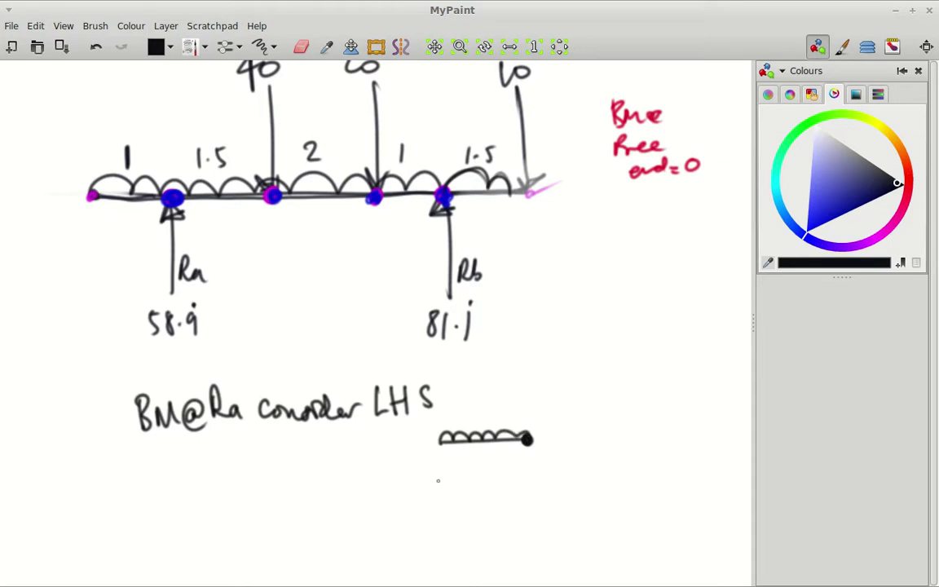
mouse_move(472, 453)
left_mouse_down()
mouse_move(472, 464)
mouse_move(495, 464)
left_mouse_up()
mouse_move(479, 385)
left_mouse_down()
mouse_move(479, 433)
mouse_move(486, 422)
left_mouse_up()
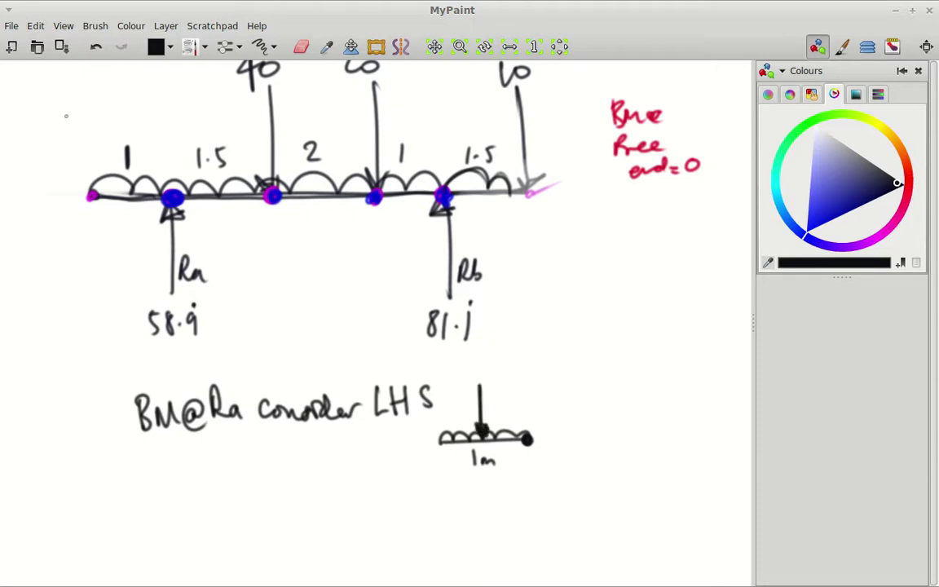
Label the main beam's distributed load "UDL 10kN/m" with a leader line to its left-end arcs.
mouse_move(59, 103)
left_mouse_down()
mouse_move(108, 79)
mouse_move(119, 119)
mouse_move(141, 101)
left_mouse_up()
left_click_drag(78, 129, 104, 184)
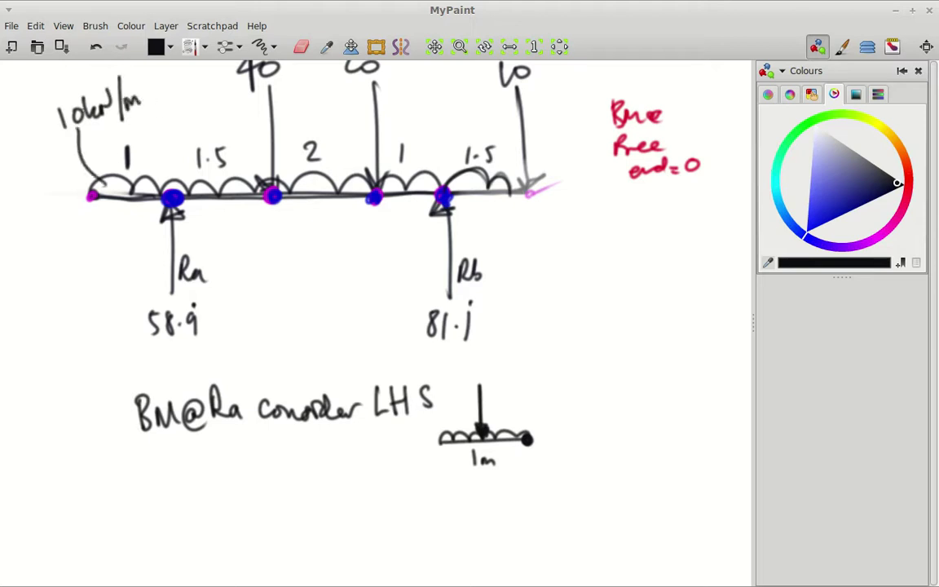
mouse_move(46, 80)
left_mouse_down()
mouse_move(69, 92)
mouse_move(87, 84)
left_mouse_up()
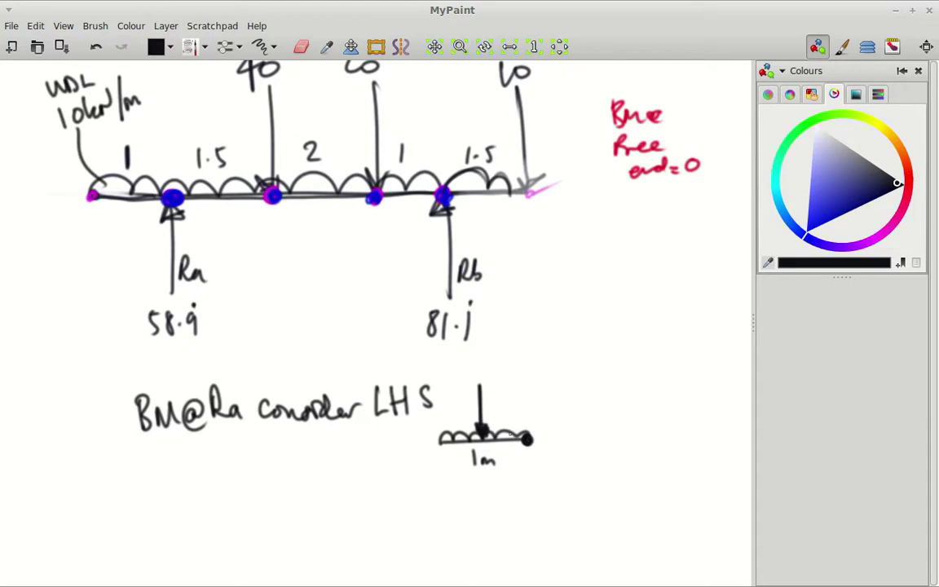
Label the small segment's arrow 10kN, dimension 0.5 from the arrow to the dot, and shade the segment darker.
mouse_move(472, 368)
left_mouse_down()
mouse_move(473, 382)
mouse_move(480, 369)
mouse_move(494, 380)
mouse_move(511, 366)
left_mouse_up()
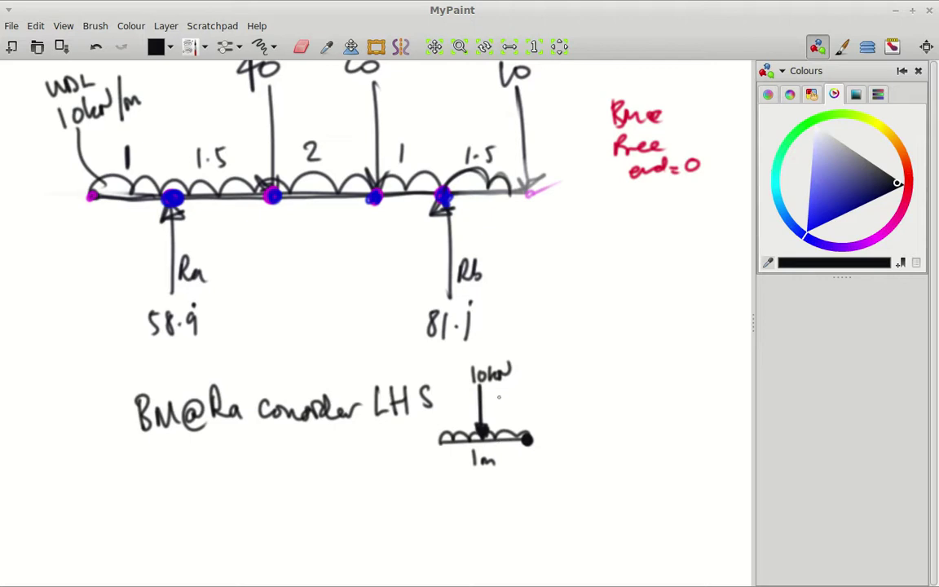
mouse_move(479, 407)
left_mouse_down()
mouse_move(522, 407)
mouse_move(523, 415)
mouse_move(530, 401)
mouse_move(493, 396)
mouse_move(505, 400)
left_mouse_up()
left_click(502, 396)
left_click(499, 400)
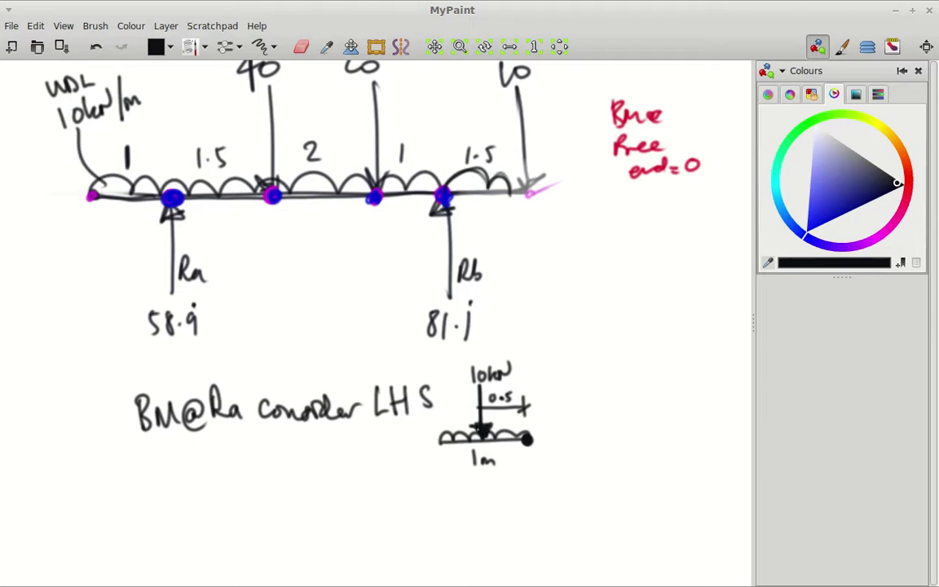
mouse_move(461, 441)
left_mouse_down()
mouse_move(526, 437)
mouse_move(454, 445)
left_mouse_up()
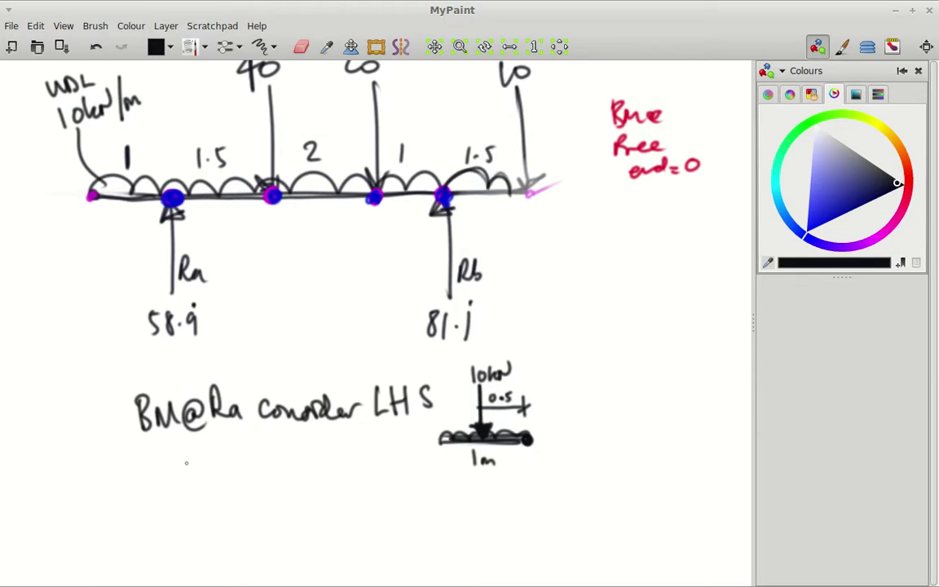
Write "10kN x 0.5 = 5kNm" below the BM@Ra note, erasing slips, and darken the small segment's ends.
mouse_move(186, 453)
left_mouse_down()
mouse_move(187, 478)
mouse_move(200, 457)
mouse_move(216, 477)
left_mouse_up()
mouse_move(228, 458)
left_mouse_down()
mouse_move(230, 477)
mouse_move(248, 458)
mouse_move(272, 475)
mouse_move(259, 475)
mouse_move(285, 457)
mouse_move(307, 469)
mouse_move(323, 454)
mouse_move(343, 458)
left_mouse_up()
left_click(530, 437)
mouse_move(330, 466)
left_mouse_down()
mouse_move(358, 475)
mouse_move(366, 450)
mouse_move(371, 458)
left_mouse_up()
key("e")
key("e")
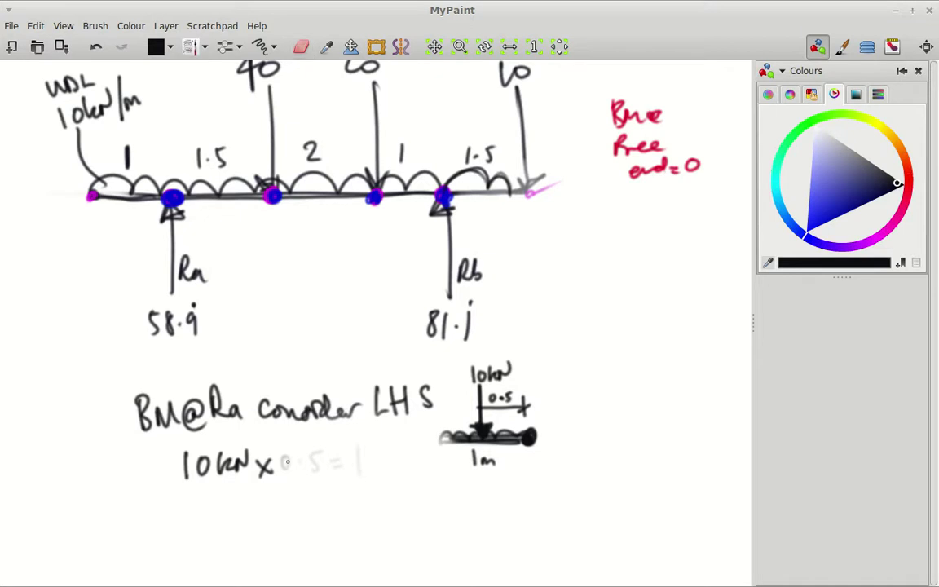
mouse_move(290, 456)
left_mouse_down()
mouse_move(310, 470)
mouse_move(357, 463)
mouse_move(356, 474)
left_mouse_up()
left_click(304, 463)
mouse_move(359, 453)
left_mouse_down()
mouse_move(369, 452)
mouse_move(375, 472)
mouse_move(403, 456)
mouse_move(421, 471)
left_mouse_up()
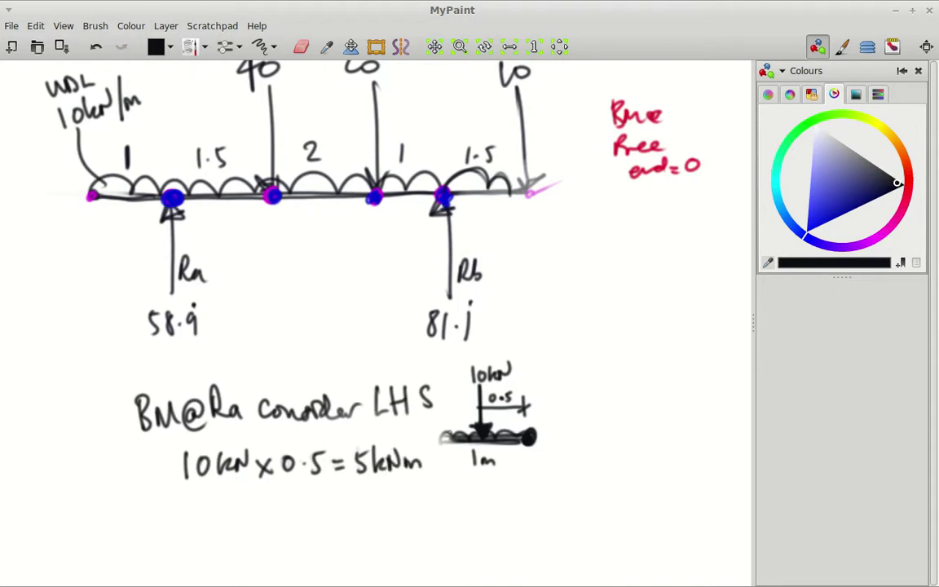
left_click_drag(446, 437, 449, 435)
Sketch a sagging and a hogging curve in the empty area right of Rb and erase them.
mouse_move(613, 300)
left_mouse_down()
mouse_move(628, 320)
mouse_move(687, 289)
left_mouse_up()
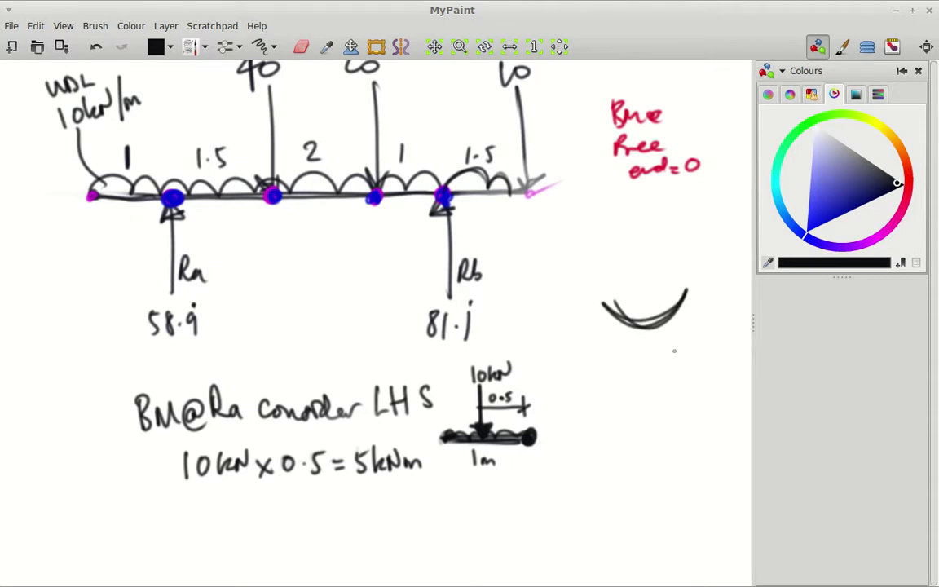
left_click_drag(669, 358, 729, 349)
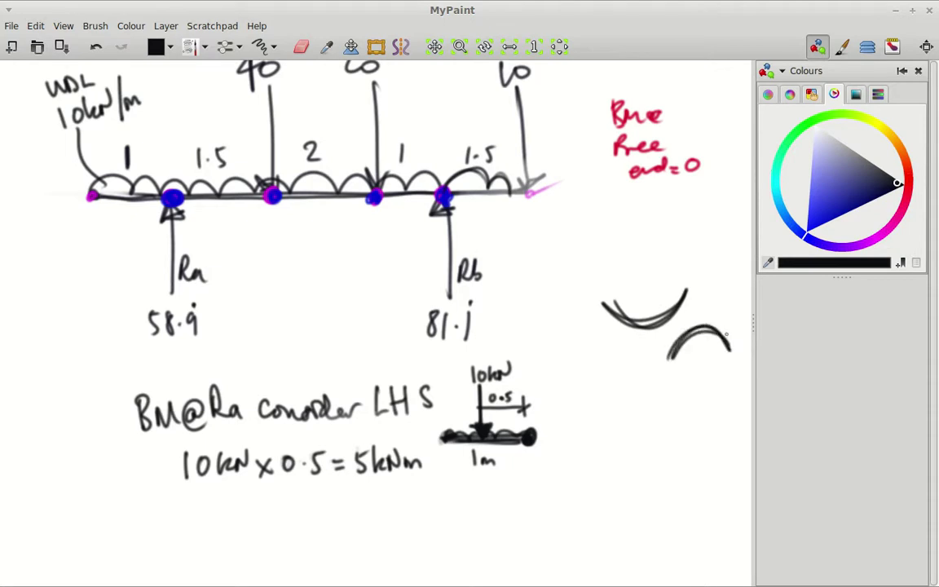
key("e")
mouse_move(619, 306)
left_mouse_down()
mouse_move(675, 294)
mouse_move(694, 335)
mouse_move(688, 326)
left_mouse_up()
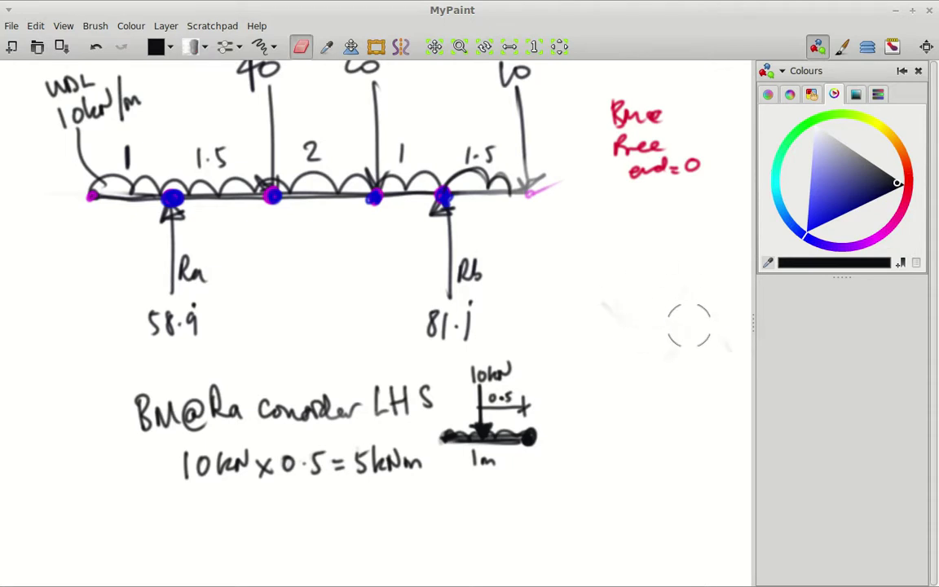
key("e")
Sketch the beam's deflected shape along its full length and undo the strokes.
left_click(811, 121)
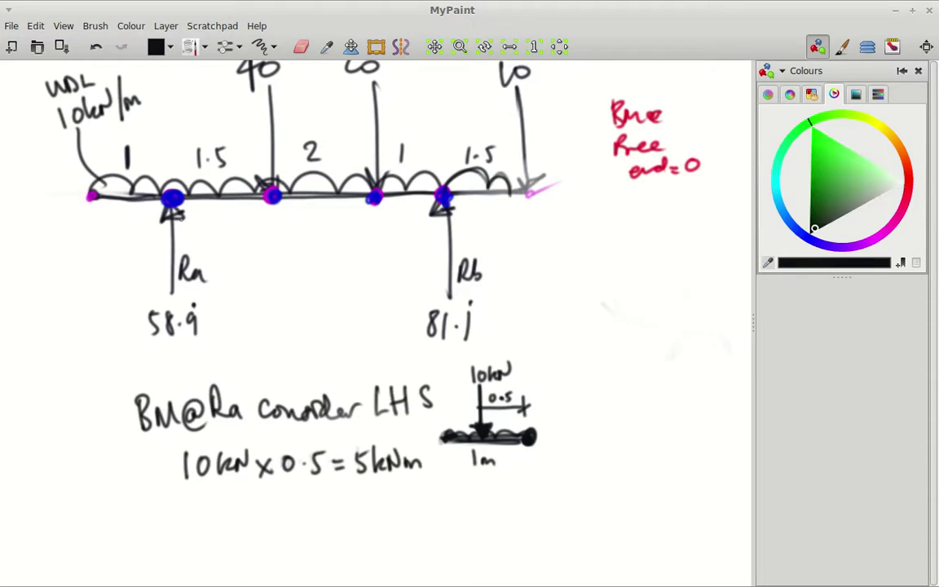
mouse_move(86, 217)
left_mouse_down()
mouse_move(127, 201)
mouse_move(335, 215)
mouse_move(436, 199)
mouse_move(550, 205)
left_mouse_up()
mouse_move(93, 213)
left_mouse_down()
mouse_move(326, 216)
mouse_move(469, 187)
mouse_move(522, 197)
left_mouse_up()
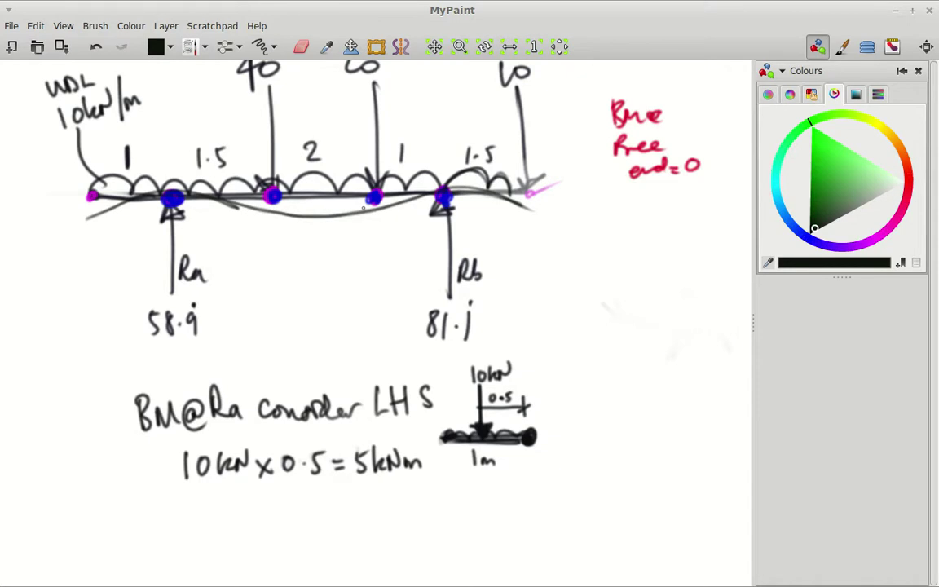
key("ctrl+z")
key("ctrl+z")
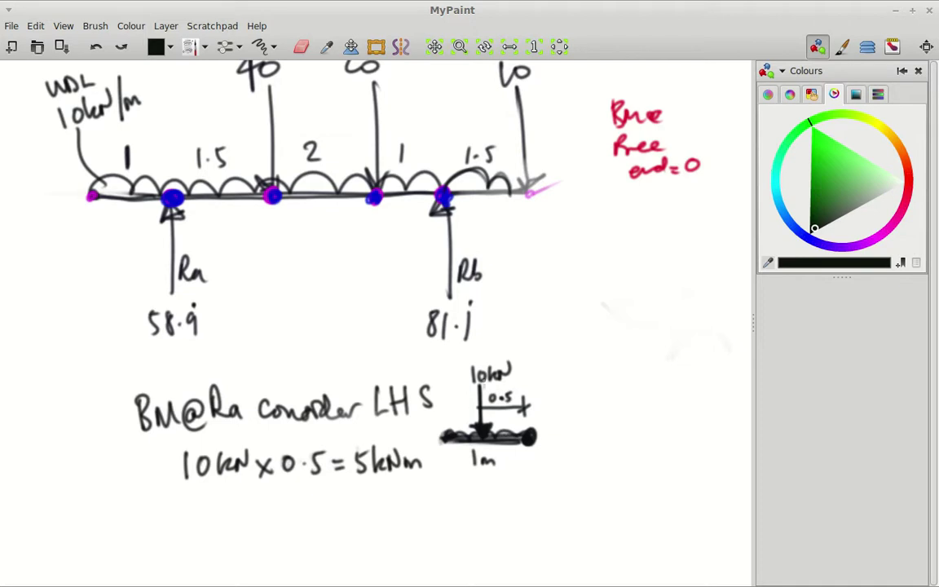
Thicken the small segment's 10kN arrow and sketch a hogging curve on both sides of a vertical line through its dot.
mouse_move(481, 378)
left_mouse_down()
mouse_move(483, 422)
mouse_move(512, 447)
mouse_move(494, 457)
left_mouse_up()
left_click_drag(487, 463, 464, 480)
mouse_move(462, 483)
left_mouse_down()
mouse_move(457, 490)
mouse_move(467, 477)
left_mouse_up()
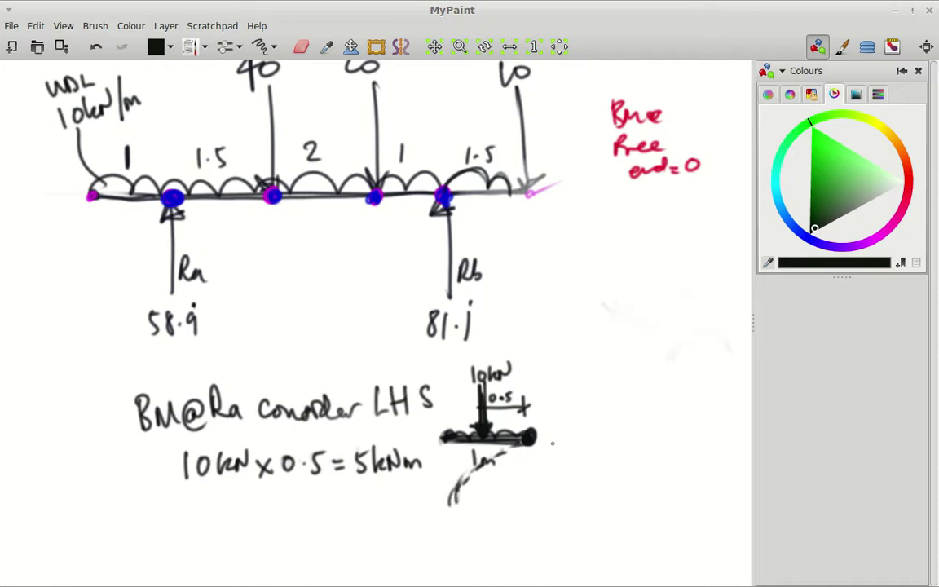
left_click_drag(449, 504, 481, 463)
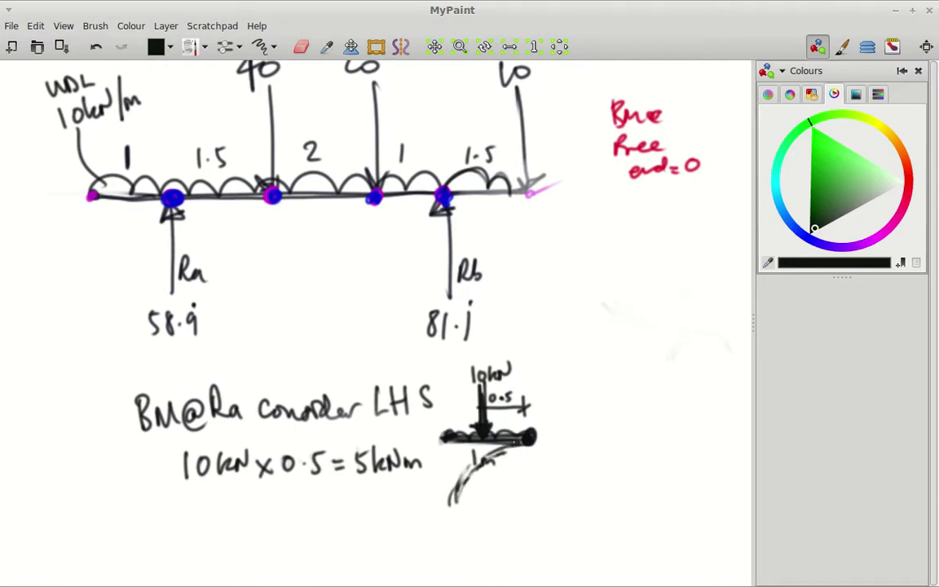
left_click_drag(531, 440, 531, 494)
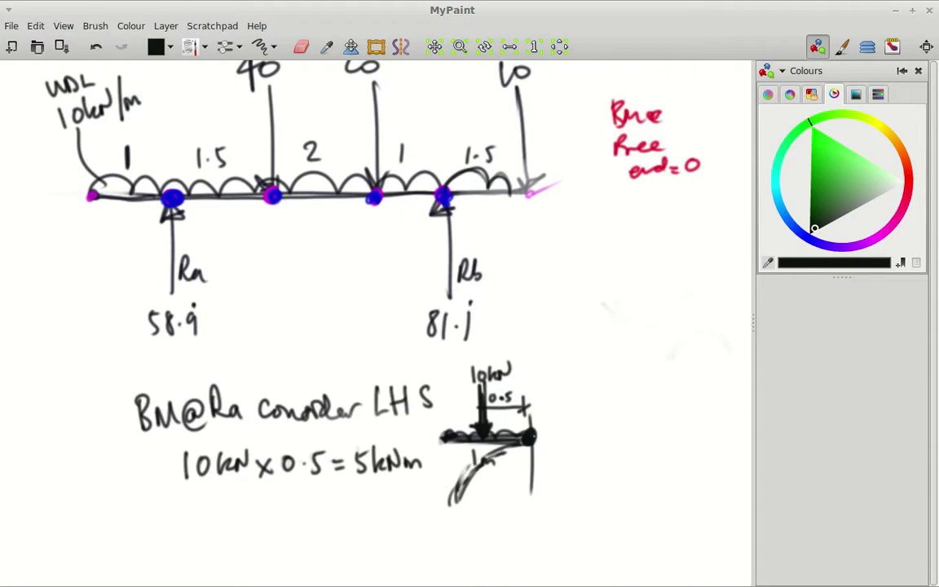
left_click_drag(533, 437, 622, 487)
Label the curve "HoG" with an arrow and draw a sagging and a hogging curve symbol above the label.
mouse_move(611, 426)
left_mouse_down()
mouse_move(626, 450)
mouse_move(652, 449)
left_mouse_up()
mouse_move(610, 349)
left_mouse_down()
mouse_move(610, 357)
mouse_move(670, 336)
left_mouse_up()
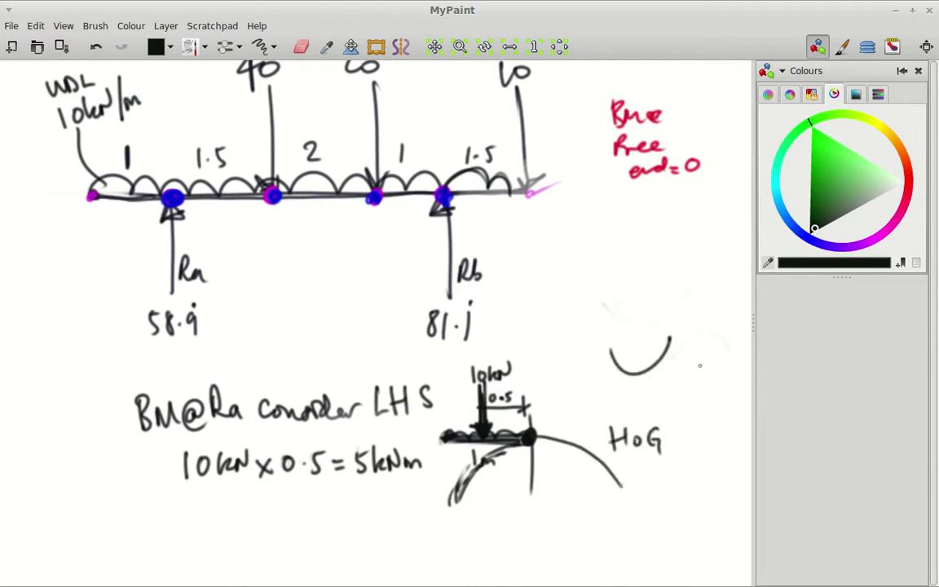
left_click_drag(690, 374, 732, 367)
left_click_drag(607, 440, 580, 441)
left_click_drag(589, 434, 587, 447)
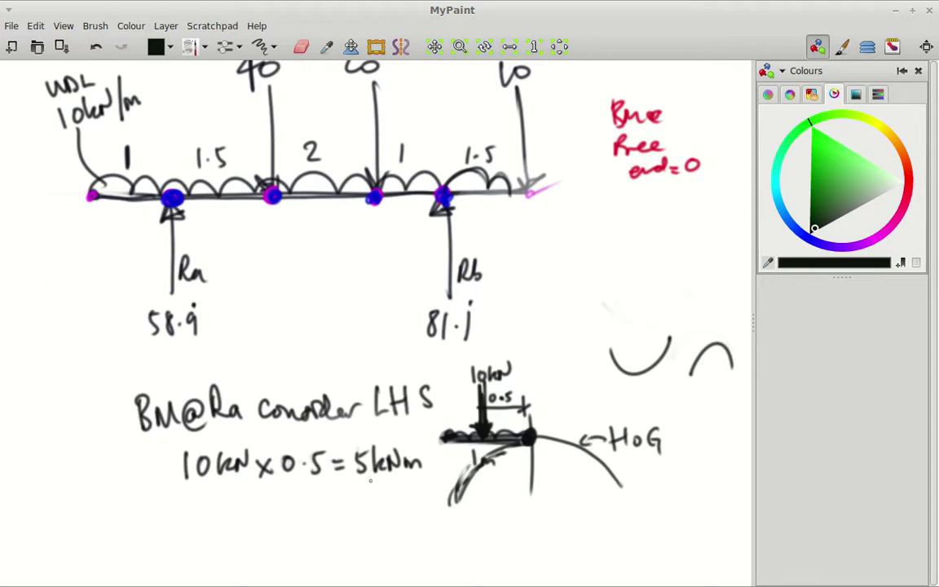
Write "(HOG)" beneath the 5kNm result.
left_click_drag(373, 479, 373, 493)
mouse_move(372, 486)
left_mouse_down()
mouse_move(428, 486)
mouse_move(423, 494)
mouse_move(368, 498)
left_mouse_up()
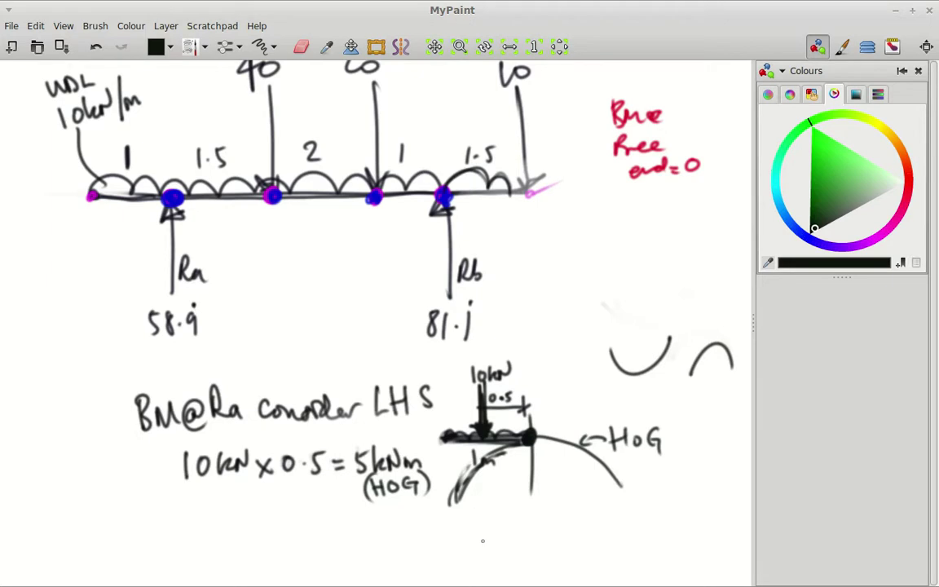
Draw a diagonal slash through the blue dots at Ra and at the 40 load.
mouse_move(510, 540)
left_mouse_down()
mouse_move(565, 530)
mouse_move(555, 539)
mouse_move(589, 474)
mouse_move(582, 462)
left_mouse_up()
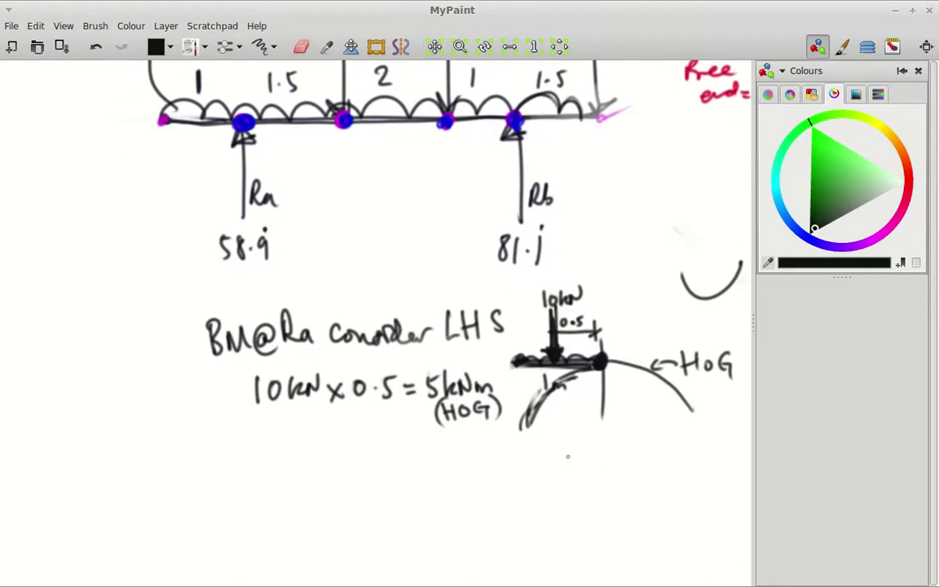
left_click_drag(477, 483, 486, 548)
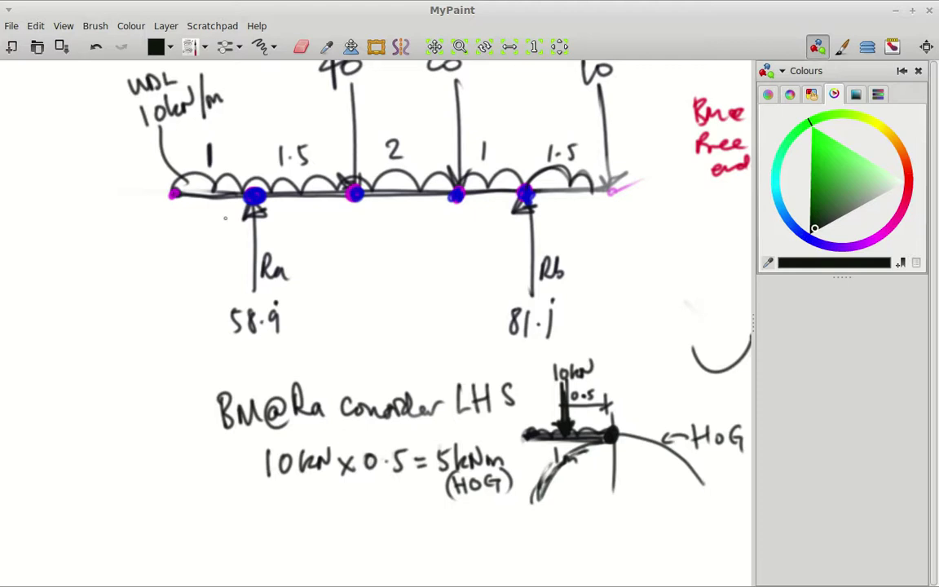
mouse_move(225, 217)
left_mouse_down()
mouse_move(293, 175)
mouse_move(267, 182)
left_mouse_up()
left_click_drag(466, 528, 448, 560)
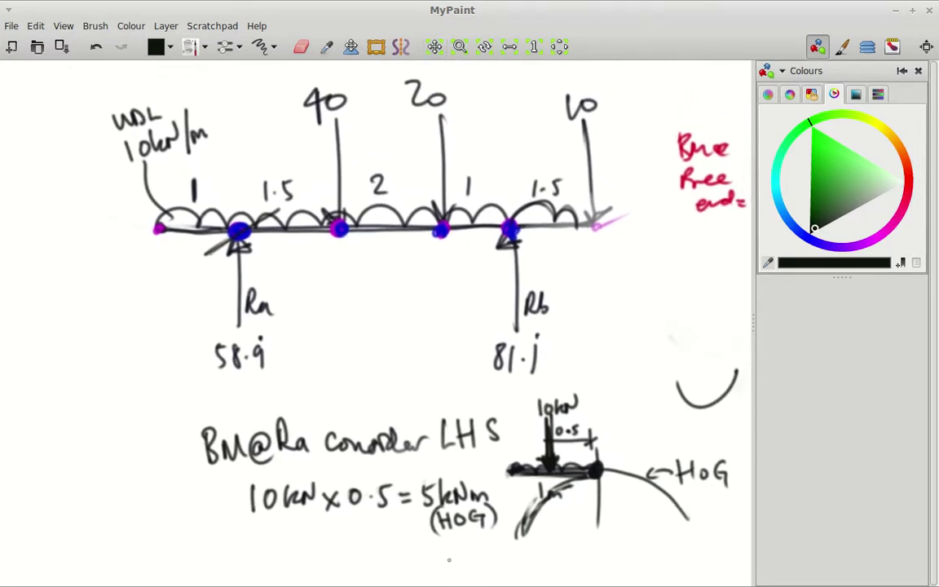
left_click_drag(301, 249, 385, 206)
mouse_move(416, 476)
left_mouse_down()
mouse_move(433, 380)
mouse_move(452, 348)
left_mouse_up()
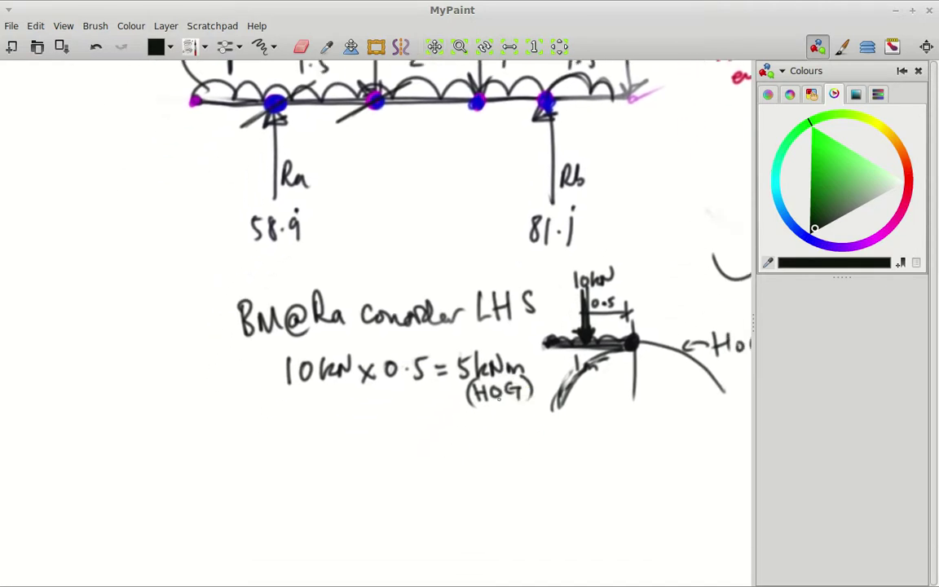
mouse_move(239, 458)
left_mouse_down()
mouse_move(240, 489)
mouse_move(267, 462)
mouse_move(286, 478)
mouse_move(336, 465)
mouse_move(353, 485)
mouse_move(356, 475)
mouse_move(374, 479)
left_mouse_up()
left_click(347, 477)
mouse_move(381, 469)
left_mouse_down()
mouse_move(382, 481)
mouse_move(392, 452)
mouse_move(440, 517)
mouse_move(439, 532)
left_mouse_up()
scroll(429, 507, "down", 3)
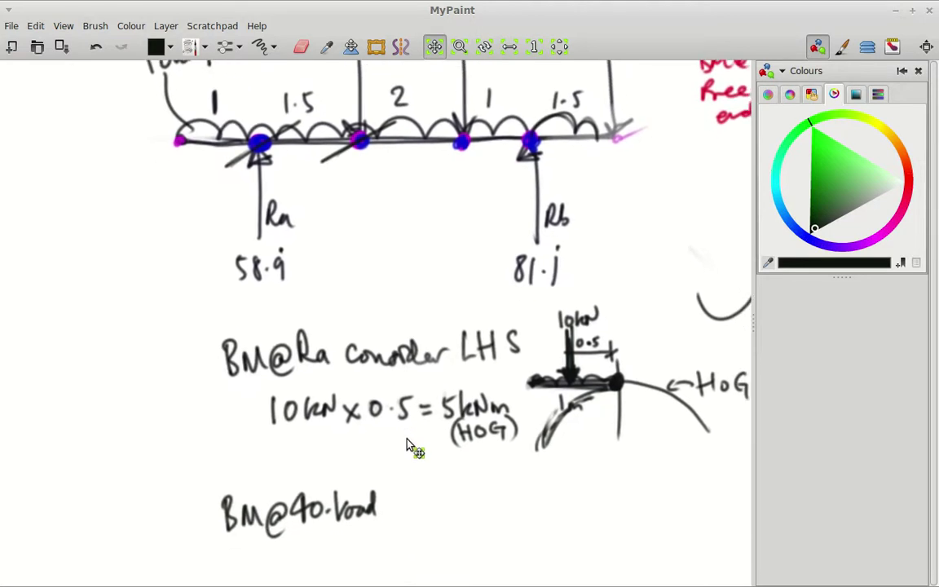
mouse_move(400, 487)
left_mouse_down()
mouse_move(396, 498)
mouse_move(425, 497)
left_mouse_up()
left_click_drag(432, 489, 448, 477)
left_click_drag(449, 492, 458, 489)
scroll(479, 480, "up", 5)
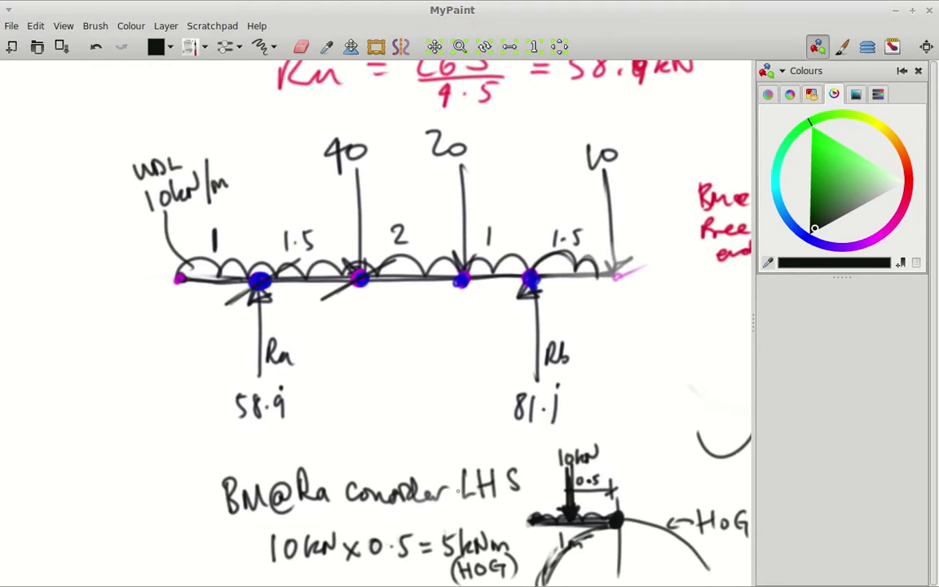
scroll(459, 492, "down", 4)
left_click_drag(425, 499, 438, 519)
left_click_drag(438, 507, 450, 507)
mouse_move(451, 493)
left_mouse_down()
mouse_move(452, 519)
mouse_move(461, 518)
left_mouse_up()
mouse_move(526, 531)
left_mouse_down()
mouse_move(525, 469)
mouse_move(536, 461)
left_mouse_up()
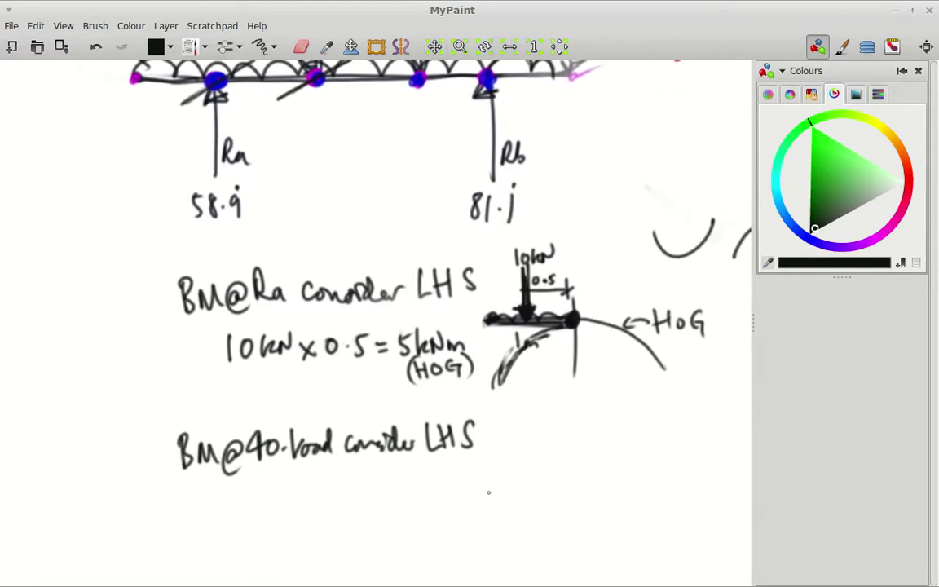
left_click_drag(489, 492, 623, 490)
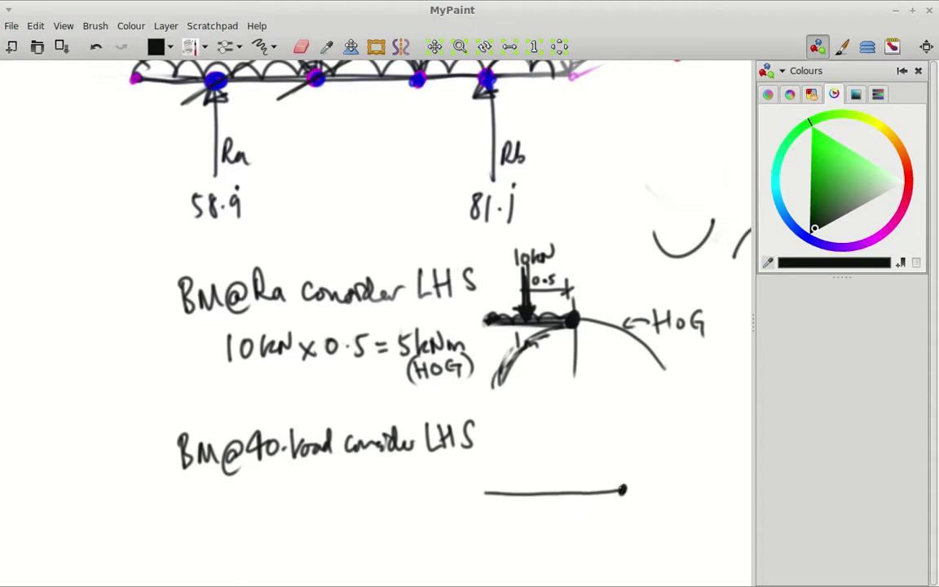
scroll(625, 442, "up", 3)
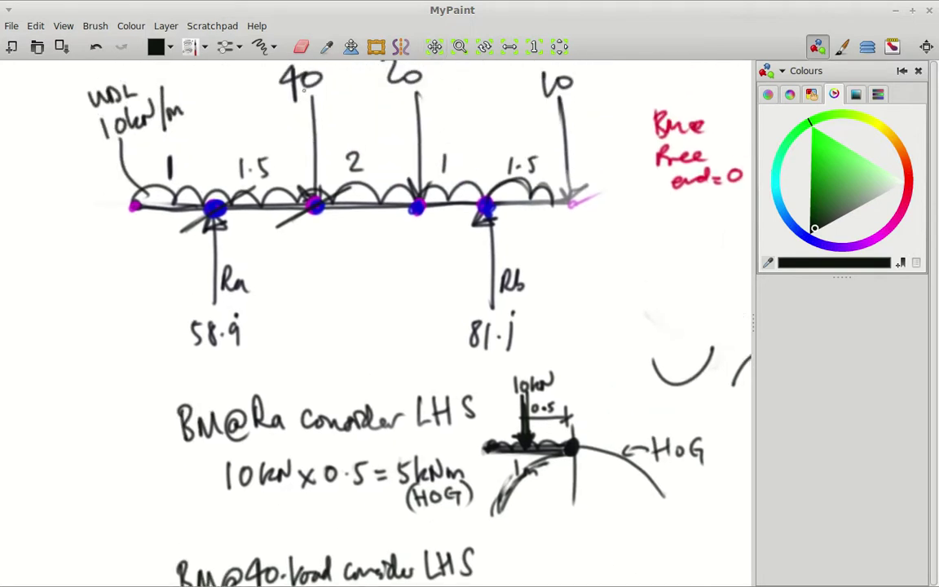
mouse_move(303, 92)
left_mouse_down()
mouse_move(313, 110)
mouse_move(315, 194)
left_mouse_up()
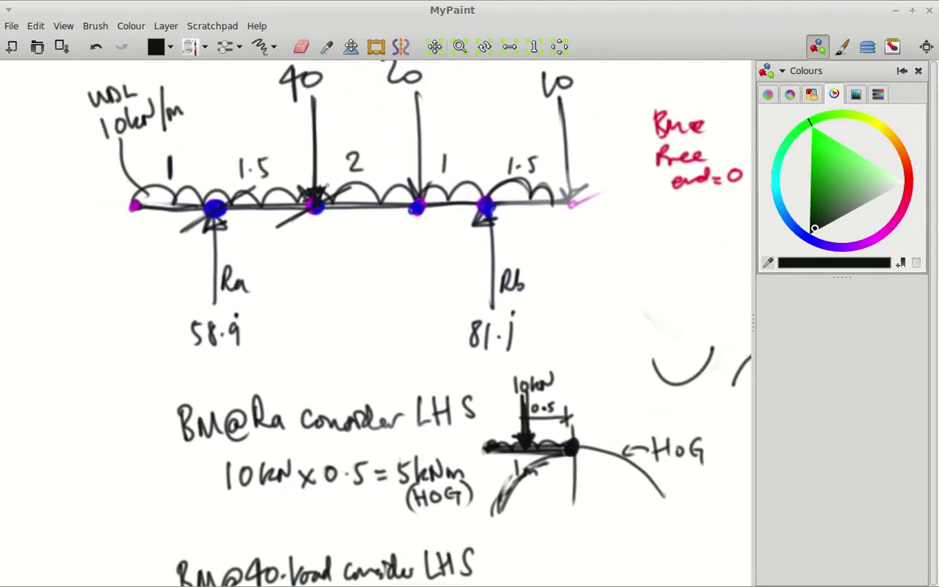
left_click_drag(593, 456, 514, 332)
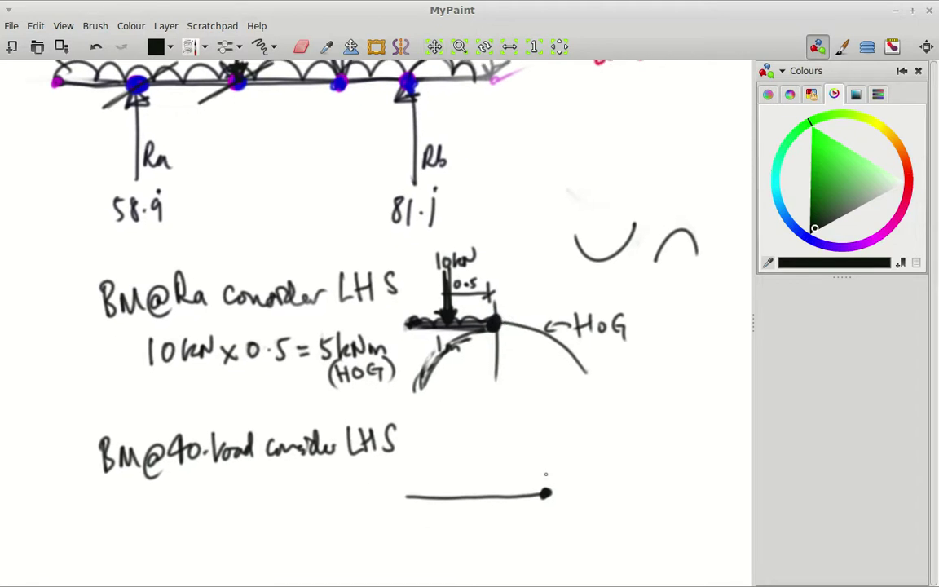
left_click_drag(546, 445, 547, 485)
mouse_move(570, 450)
left_mouse_down()
mouse_move(593, 425)
mouse_move(593, 407)
left_mouse_up()
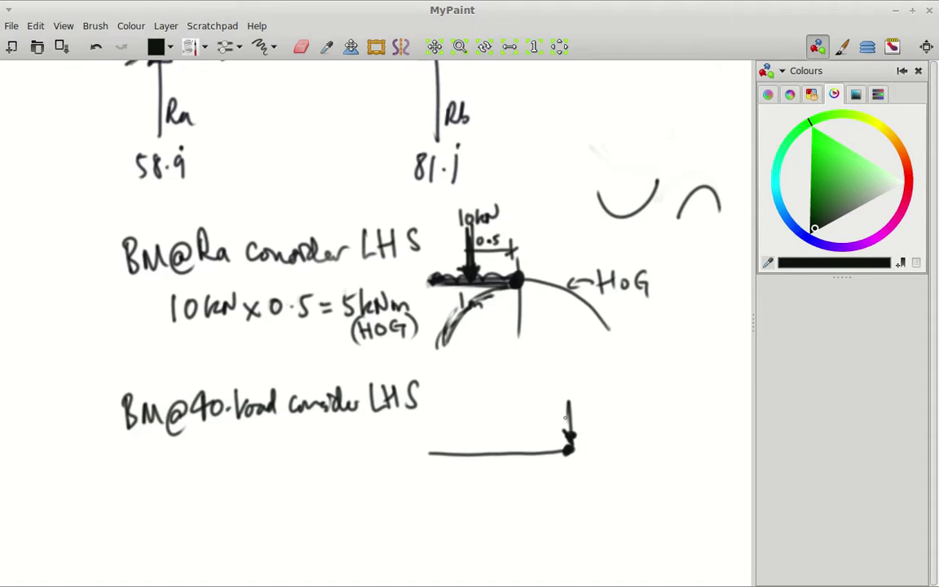
key("e")
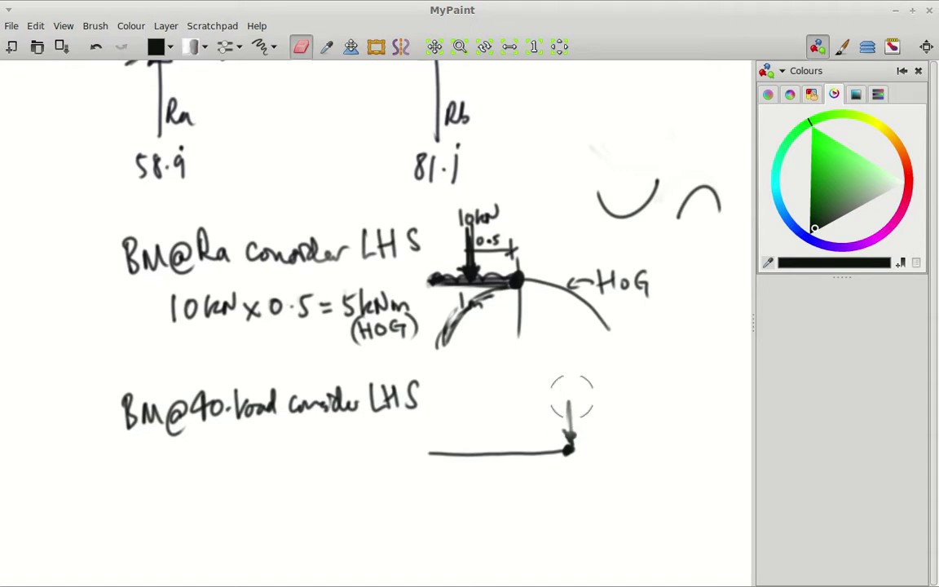
mouse_move(571, 396)
left_mouse_down()
mouse_move(580, 411)
mouse_move(612, 390)
left_mouse_up()
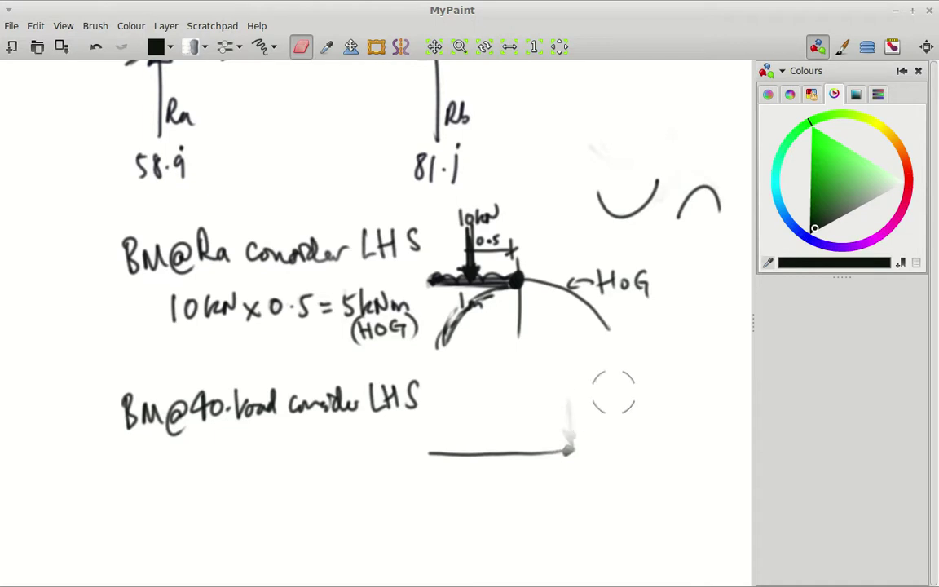
key("e")
Thicken the new free-body beam line, then circle Ra and the part of the main beam up to the 40 load.
mouse_move(430, 451)
left_mouse_down()
mouse_move(669, 439)
mouse_move(627, 496)
left_mouse_up()
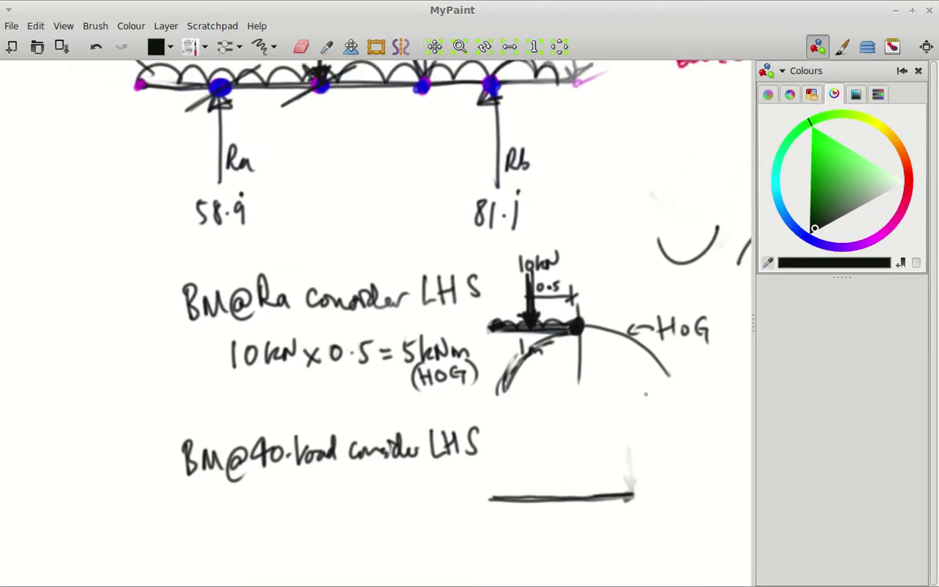
scroll(650, 407, "up", 5)
scroll(649, 406, "right", 1)
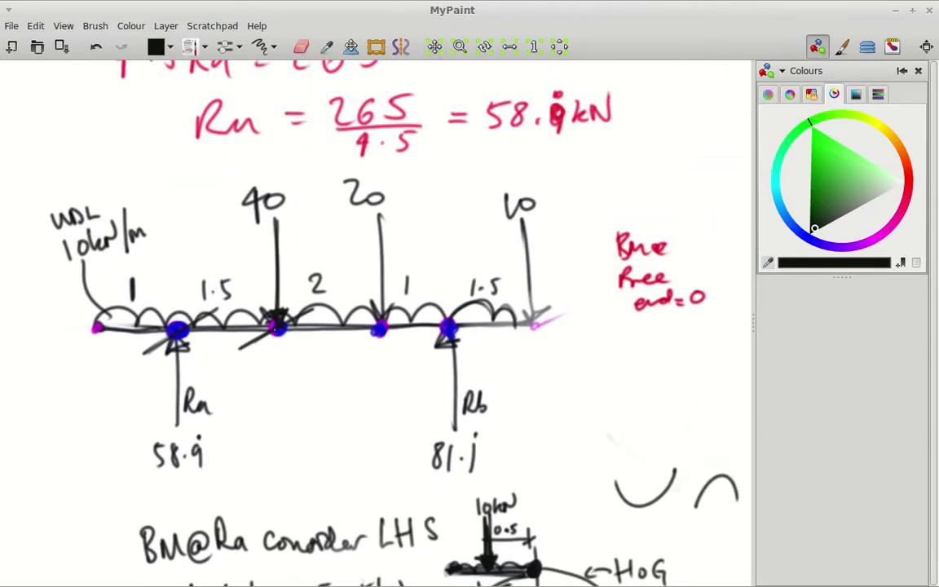
left_click_drag(276, 328, 313, 309)
scroll(487, 497, "down", 1)
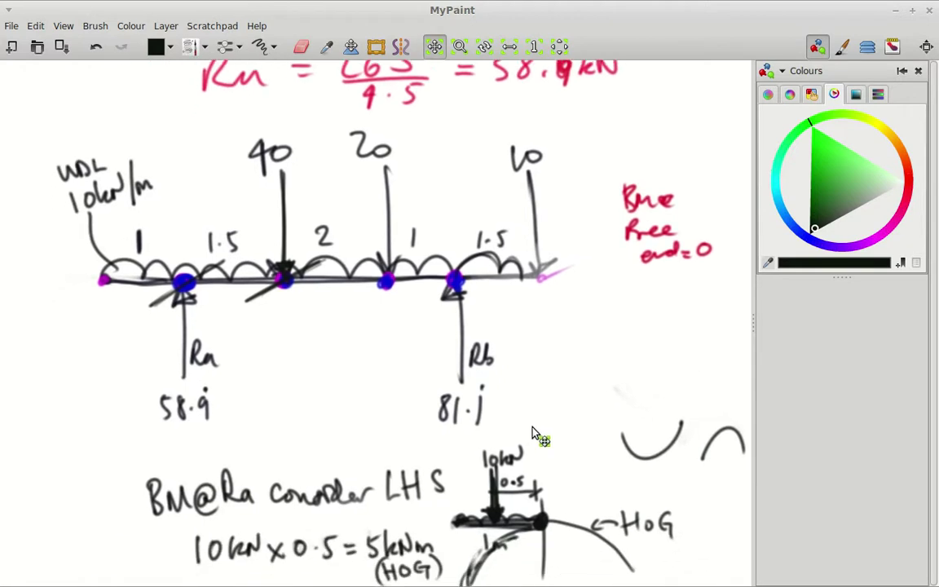
scroll(488, 497, "left", 1)
left_click_drag(223, 378, 219, 328)
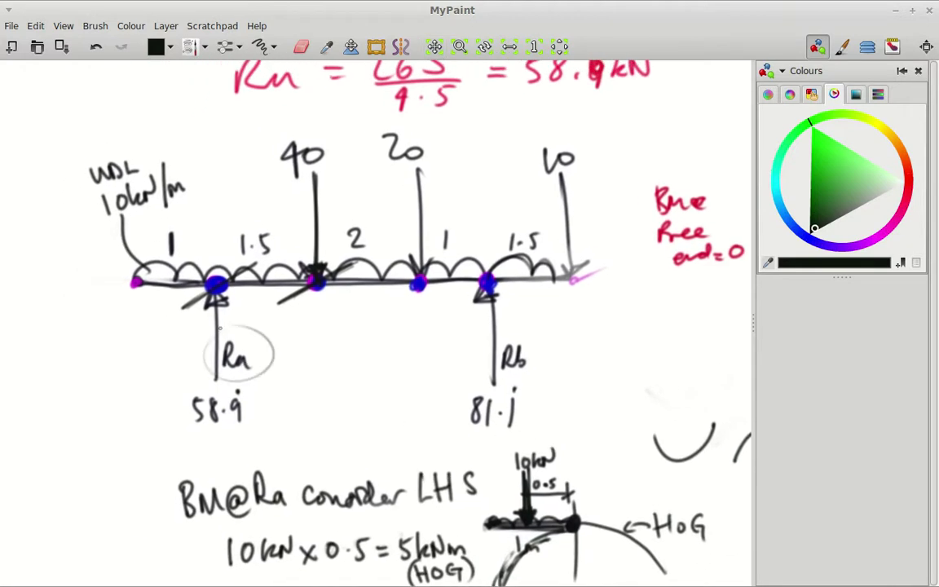
left_click_drag(275, 234, 175, 211)
Draw an upward reaction arrow beneath the new free-body beam and label it 58.9 recurring.
mouse_move(677, 478)
left_mouse_down()
mouse_move(565, 203)
mouse_move(554, 197)
left_mouse_up()
mouse_move(437, 417)
left_mouse_down()
mouse_move(440, 461)
mouse_move(438, 415)
mouse_move(492, 529)
mouse_move(485, 549)
left_mouse_up()
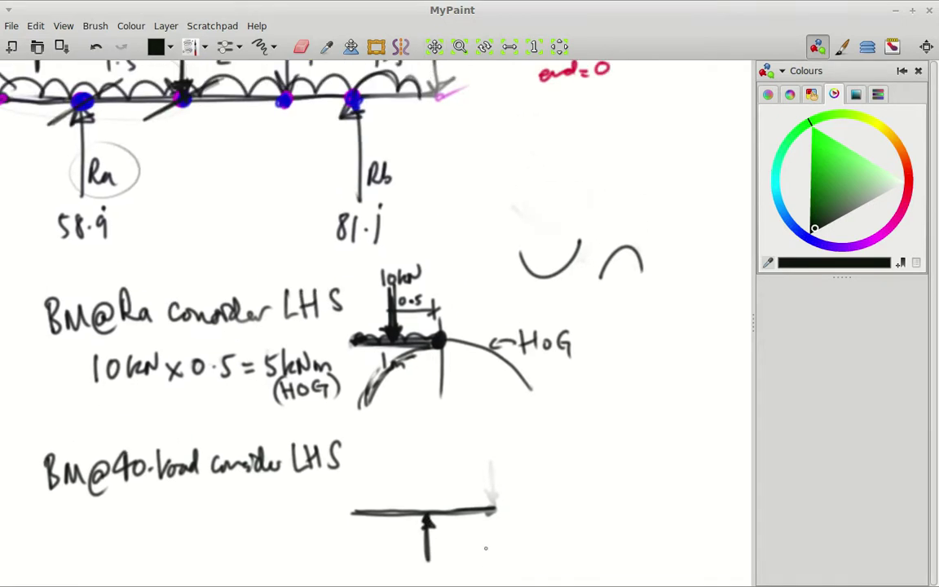
left_click_drag(495, 501, 521, 465)
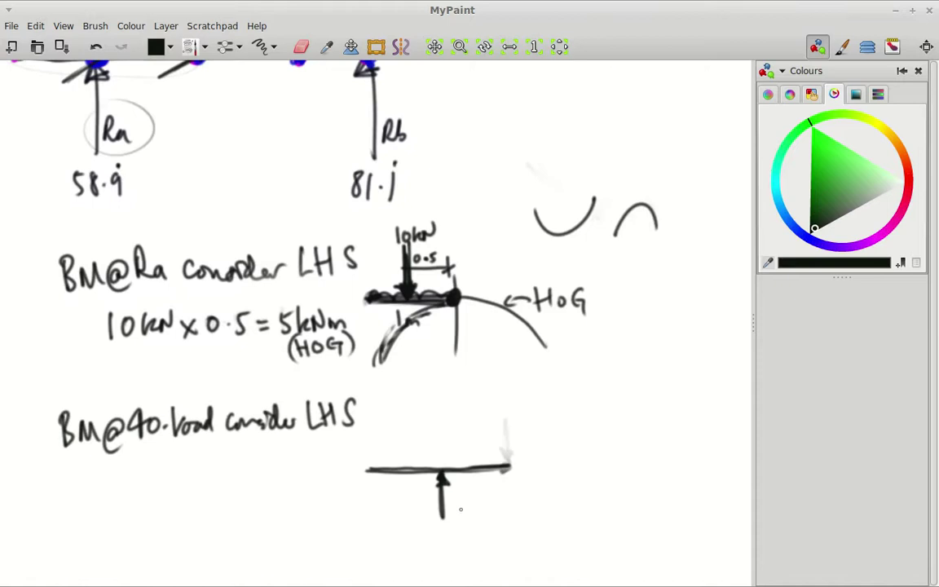
mouse_move(432, 528)
left_mouse_down()
mouse_move(435, 543)
mouse_move(450, 528)
mouse_move(470, 544)
left_mouse_up()
left_click(457, 541)
Mark the free-body beam with span labels 1.5 and 1, a solid dot at its right end and UDL scallops along its length.
mouse_move(522, 470)
left_mouse_down()
mouse_move(541, 503)
mouse_move(541, 530)
mouse_move(524, 504)
mouse_move(518, 457)
left_mouse_up()
mouse_move(464, 512)
left_mouse_down()
mouse_move(464, 525)
mouse_move(480, 526)
left_mouse_up()
left_click(477, 515)
left_click(507, 489)
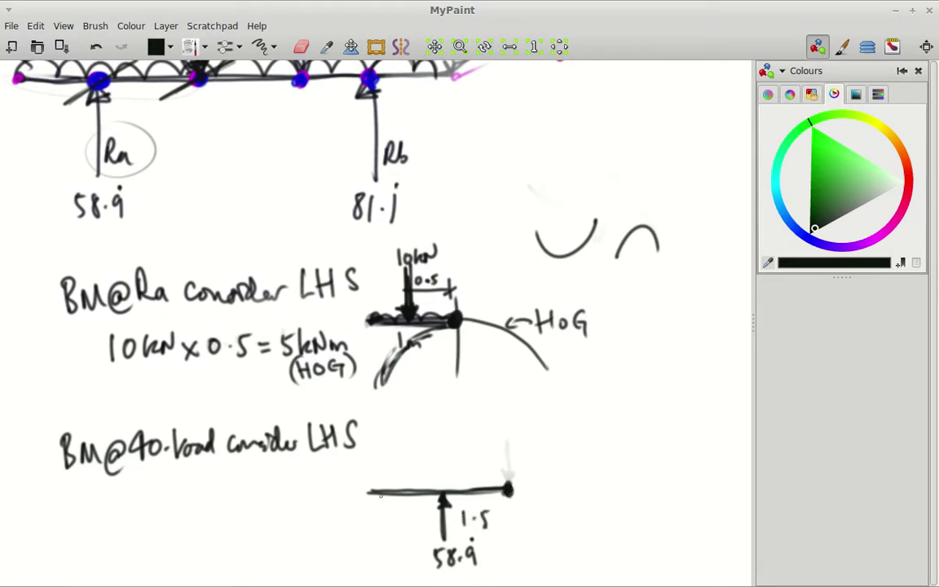
left_click_drag(366, 487, 505, 487)
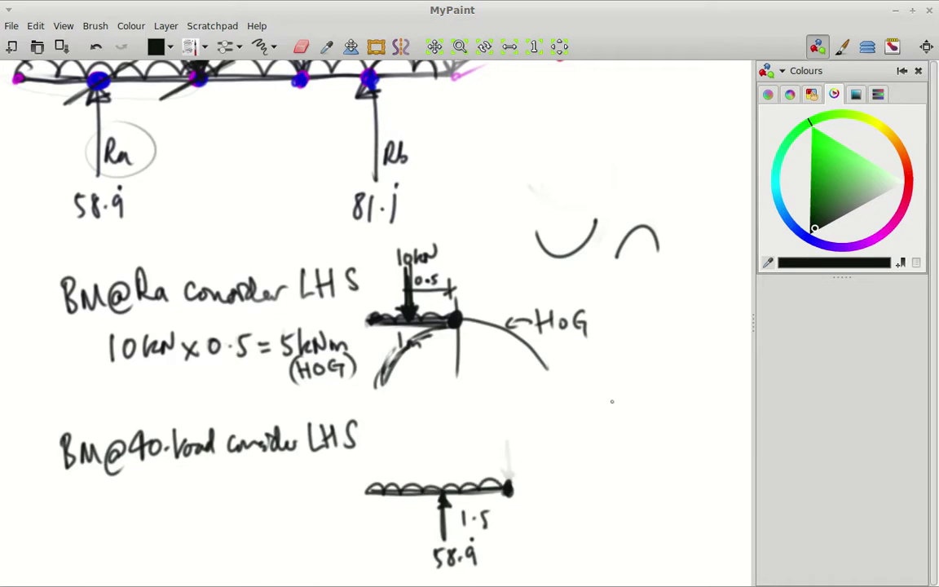
left_click_drag(407, 510, 406, 523)
Erase the excess left end of the free-body beam and go over the 1 span label and the 5 of 58.9.
key("e")
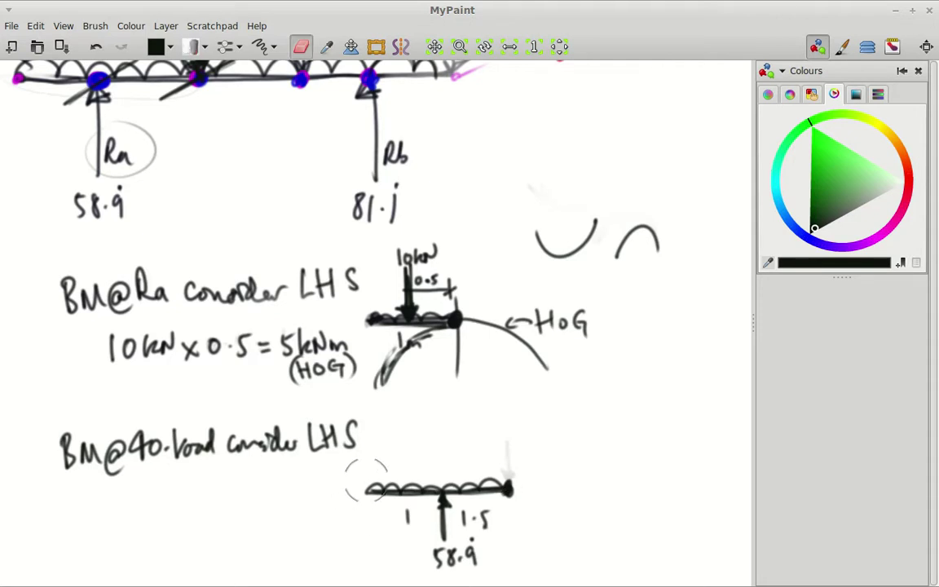
mouse_move(356, 467)
left_mouse_down()
mouse_move(356, 488)
mouse_move(457, 492)
mouse_move(394, 492)
mouse_move(402, 486)
mouse_move(444, 486)
mouse_move(412, 529)
left_mouse_up()
key("e")
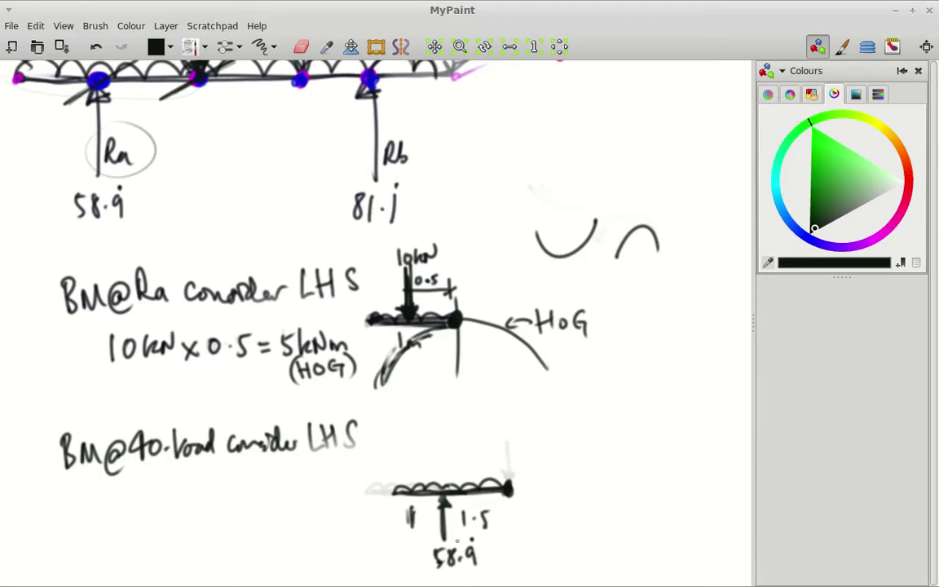
left_click_drag(408, 401, 457, 427)
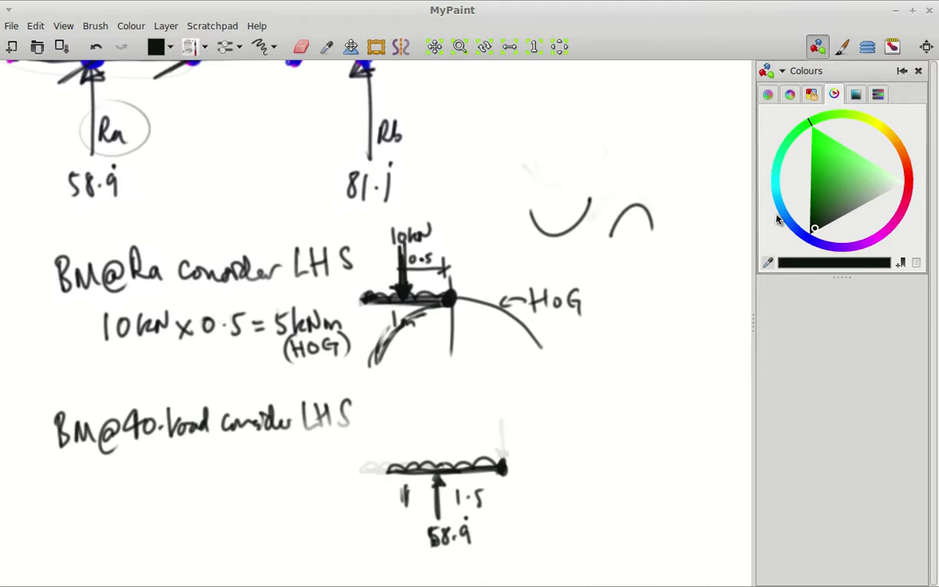
Draw a blue downward arrow onto the middle of the free-body beam.
left_click(786, 210)
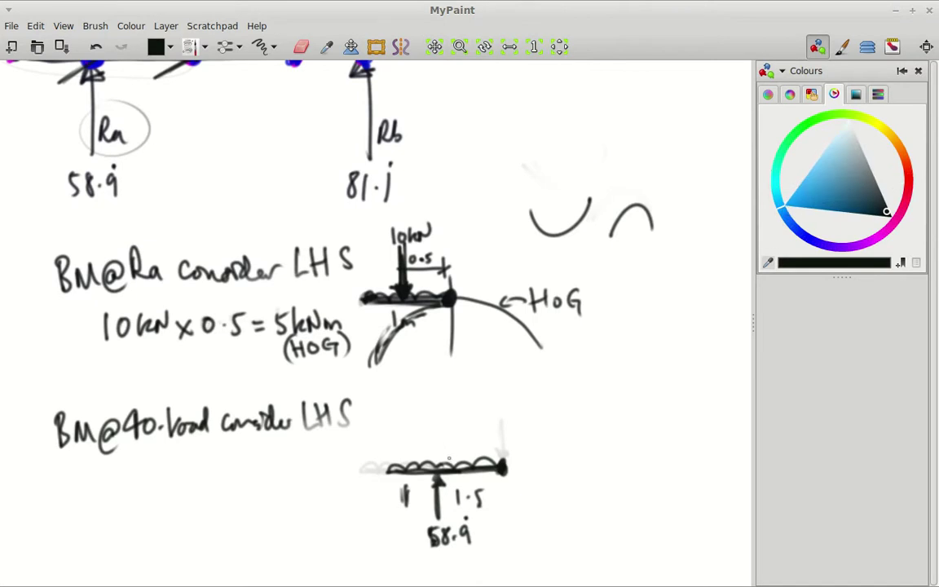
mouse_move(445, 421)
left_mouse_down()
mouse_move(446, 460)
mouse_move(453, 448)
left_mouse_up()
key("ctrl+z")
left_click(807, 197)
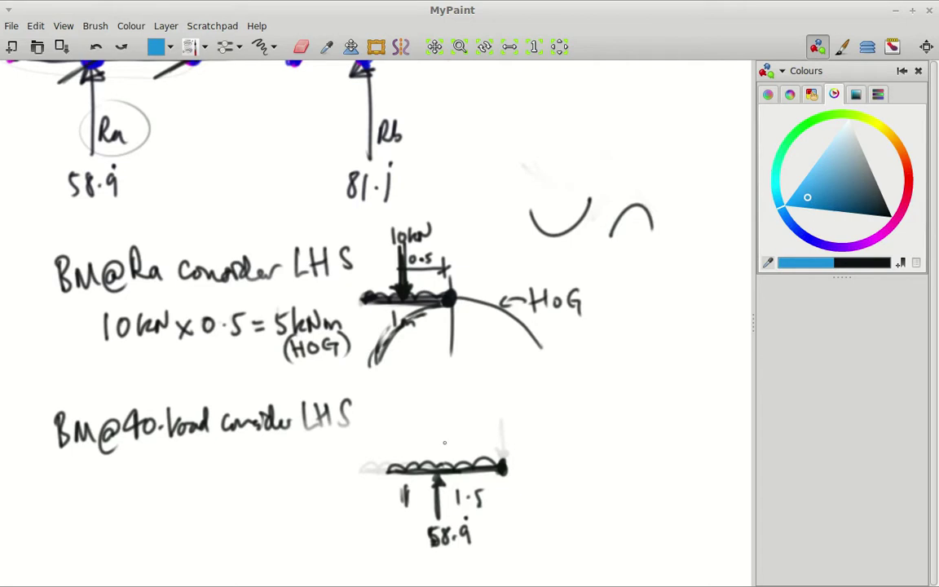
mouse_move(443, 430)
left_mouse_down()
mouse_move(443, 465)
mouse_move(448, 453)
left_mouse_up()
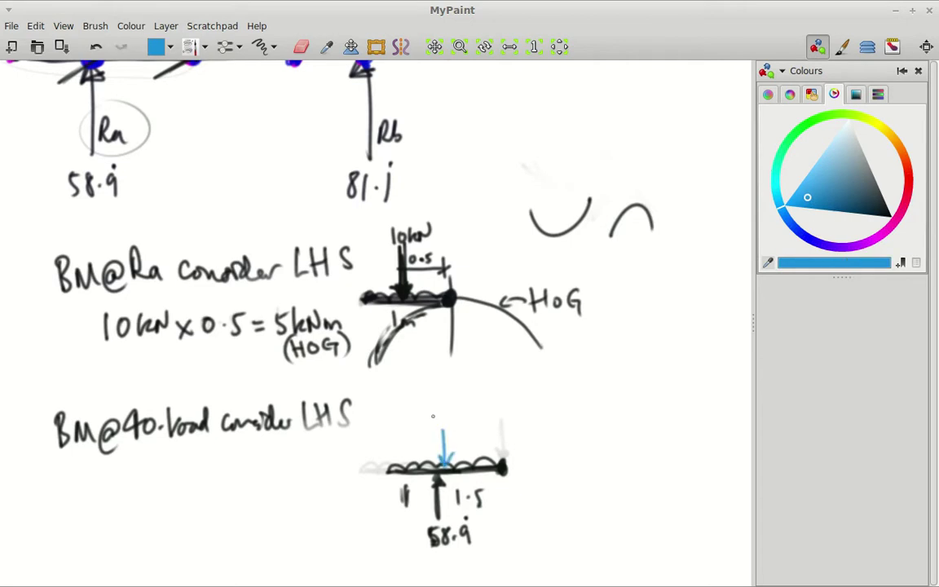
Write "25kN" in blue above the downward arrow.
mouse_move(424, 403)
left_mouse_down()
mouse_move(435, 416)
mouse_move(453, 399)
mouse_move(466, 413)
left_mouse_up()
left_click_drag(466, 401, 470, 402)
key("ctrl+z")
key("ctrl+z")
mouse_move(461, 396)
left_mouse_down()
mouse_move(461, 415)
mouse_move(480, 393)
left_mouse_up()
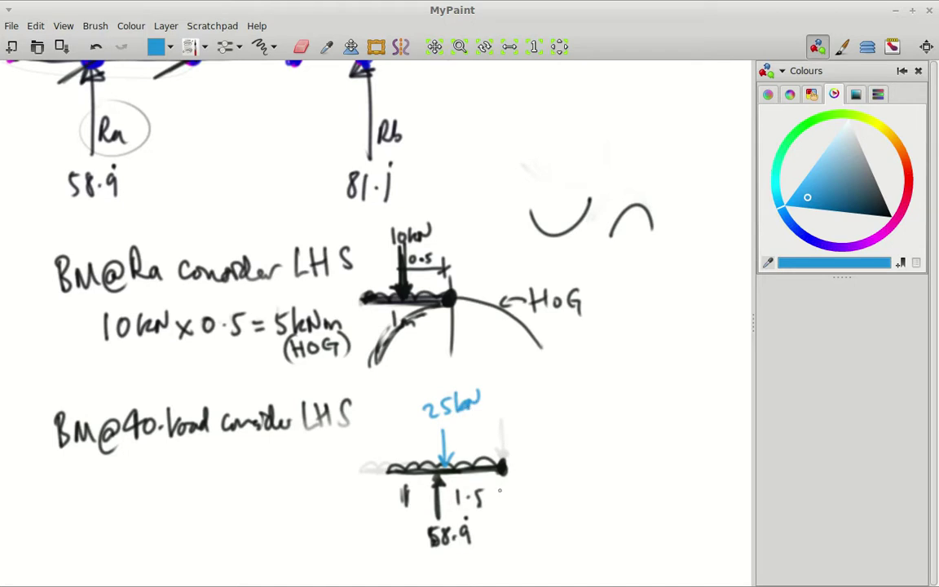
Draw blue UDL scallops above the free-body beam and dimension the distance from the 25kN arrow to the end dot as 1.25.
left_click_drag(442, 440, 500, 433)
left_click_drag(389, 447, 506, 441)
left_click_drag(444, 422, 445, 440)
left_click_drag(446, 433, 505, 426)
left_click_drag(505, 418, 504, 431)
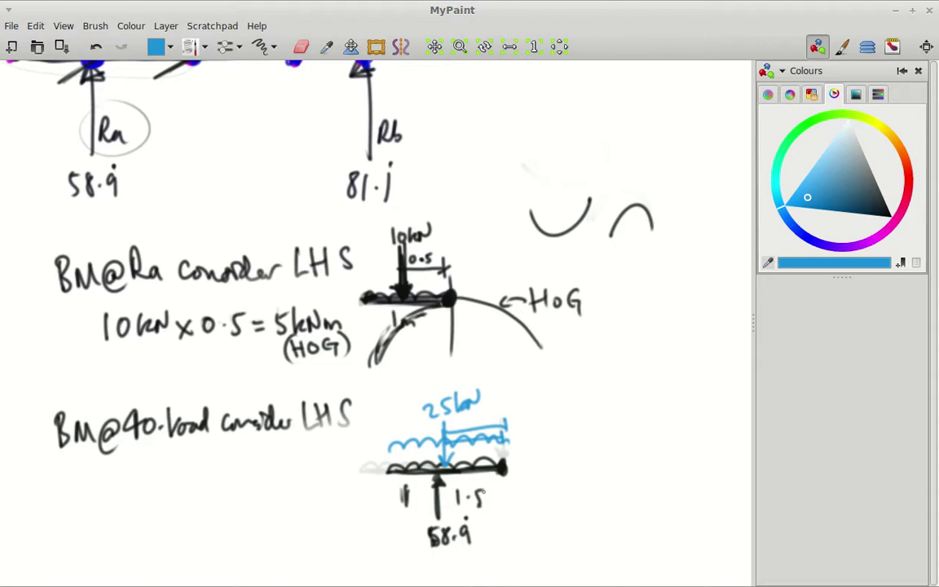
mouse_move(468, 411)
left_mouse_down()
mouse_move(467, 422)
mouse_move(492, 421)
left_mouse_up()
left_click(474, 420)
Write "58.9 x 1.5 =" in near-black below the 40 load heading and draw a dimension line over the sketch's 1.5 label.
left_click_drag(555, 488, 644, 441)
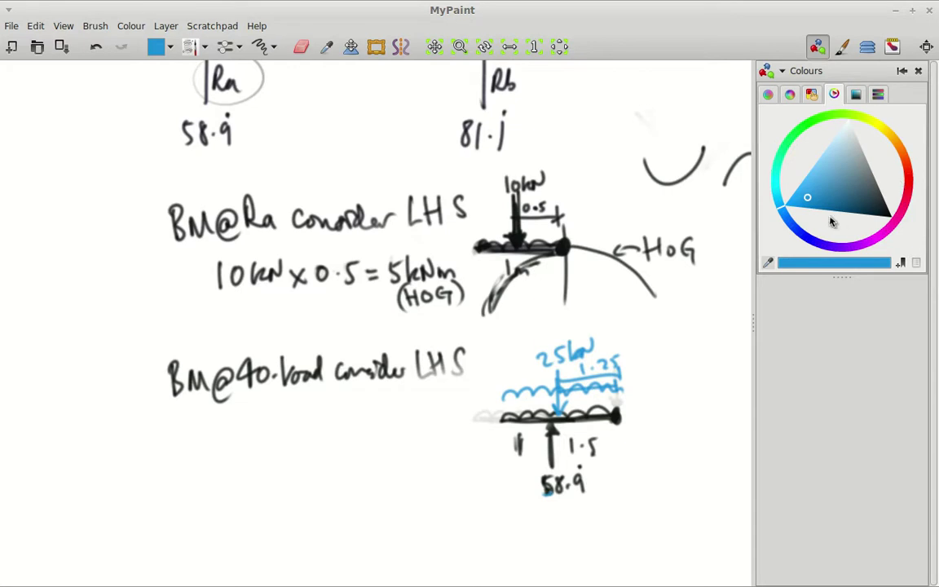
left_click(882, 216)
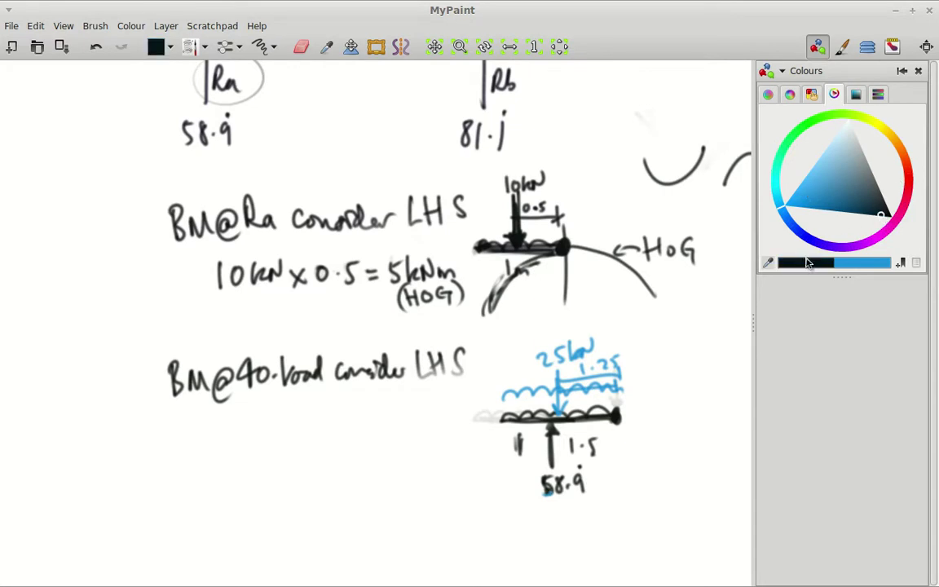
mouse_move(195, 429)
left_mouse_down()
mouse_move(193, 450)
mouse_move(207, 426)
mouse_move(209, 450)
mouse_move(216, 429)
mouse_move(236, 450)
mouse_move(262, 447)
mouse_move(250, 447)
left_mouse_up()
left_click(225, 441)
left_click_drag(556, 435, 622, 433)
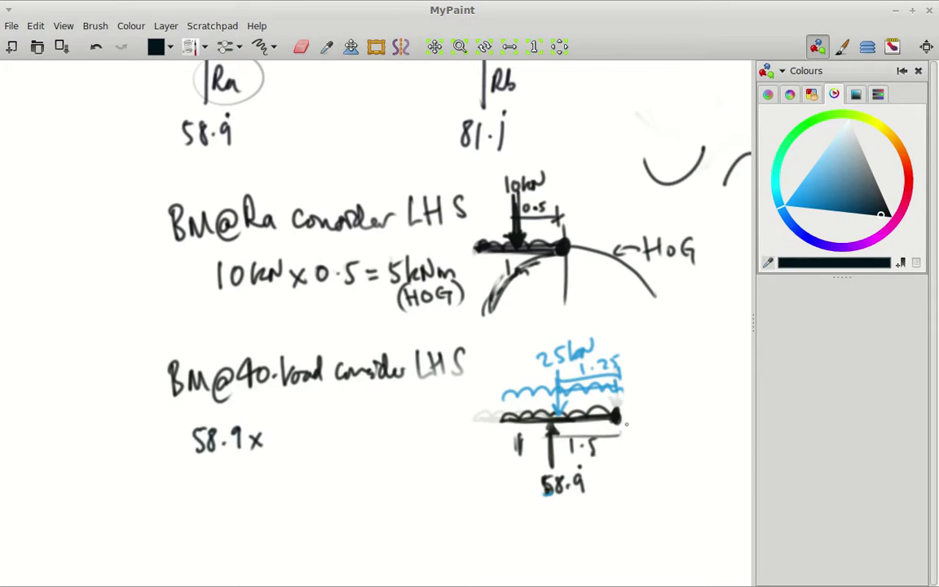
mouse_move(275, 431)
left_mouse_down()
mouse_move(274, 447)
mouse_move(300, 430)
mouse_move(324, 436)
left_mouse_up()
left_click(282, 440)
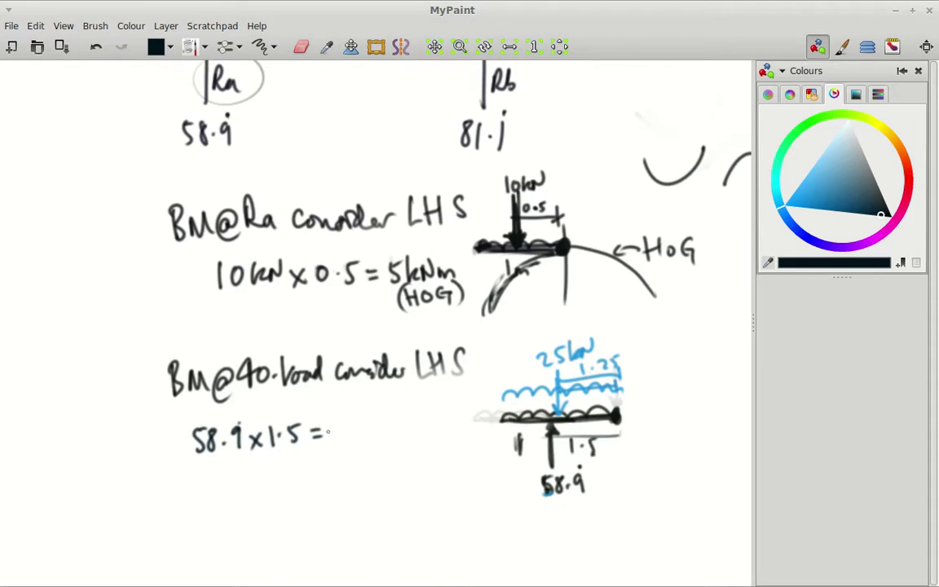
Complete the 58.9 x 1.5 calculation with the result "88.5kNm".
mouse_move(339, 423)
left_mouse_down()
mouse_move(334, 439)
mouse_move(341, 424)
left_mouse_up()
mouse_move(357, 422)
left_mouse_down()
mouse_move(352, 433)
mouse_move(359, 423)
mouse_move(376, 426)
mouse_move(375, 438)
mouse_move(396, 439)
mouse_move(404, 425)
mouse_move(428, 436)
left_mouse_up()
left_click(366, 437)
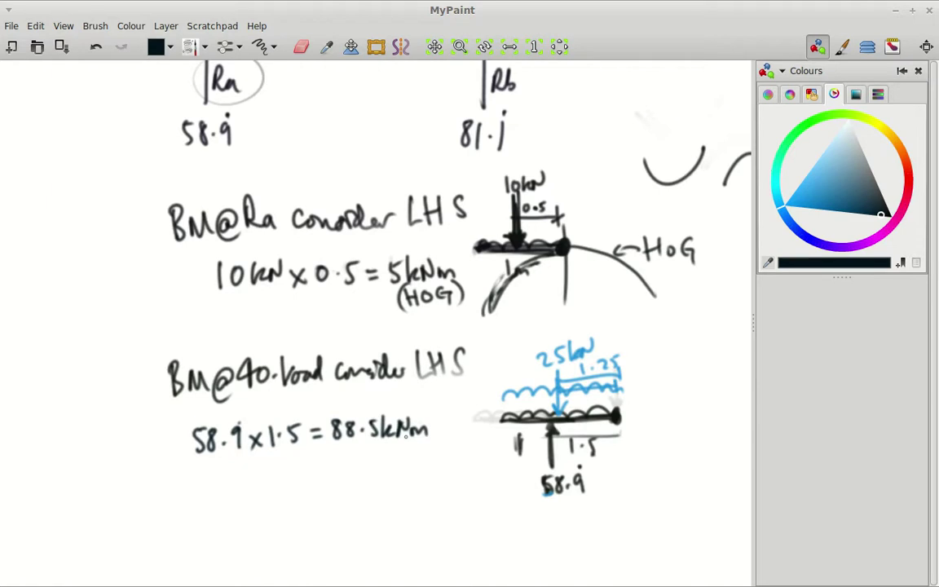
Circle the 58.9 reaction in near-black and sketch the left half of a sagging curve down to the beam's end dot.
left_click(906, 188)
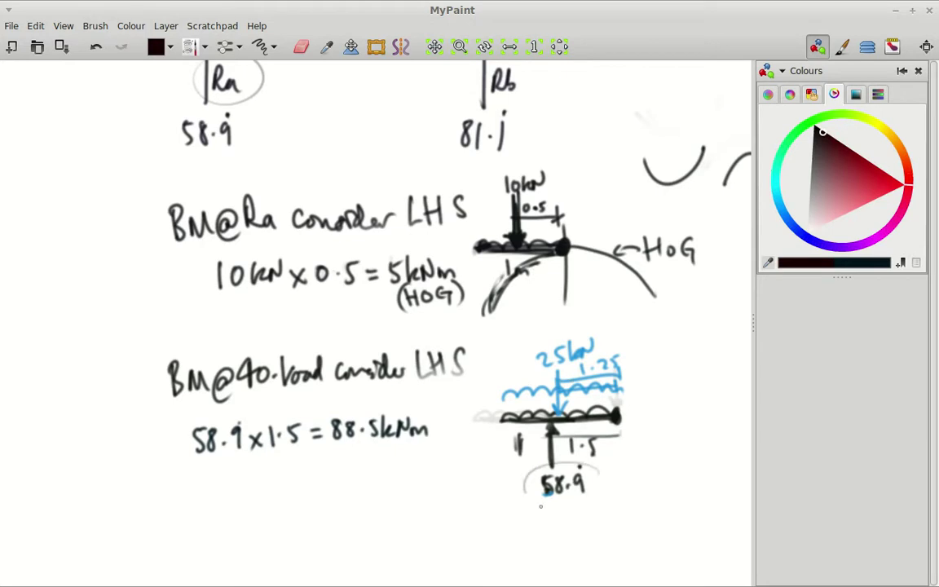
left_click_drag(570, 465, 555, 465)
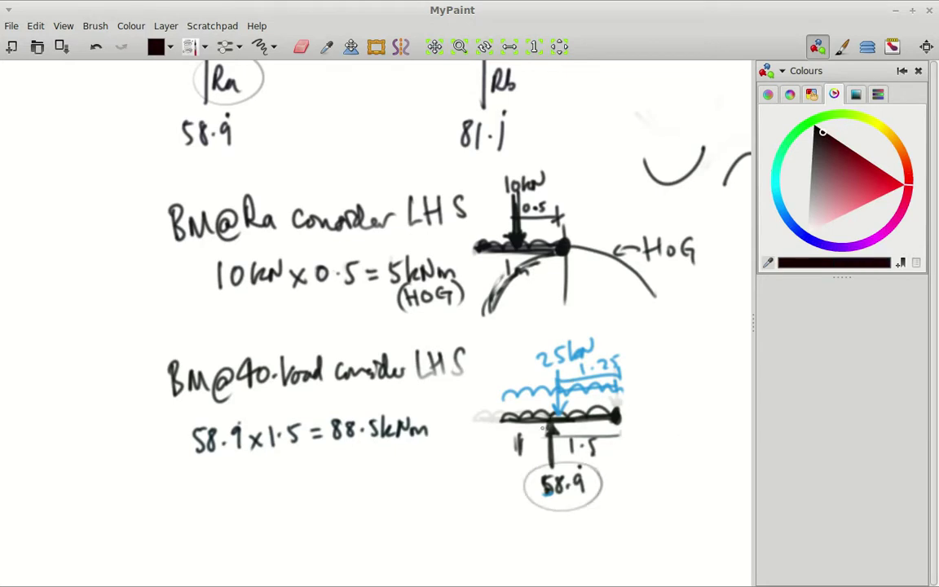
mouse_move(619, 414)
left_mouse_down()
mouse_move(533, 376)
mouse_move(513, 339)
mouse_move(601, 403)
mouse_move(620, 446)
left_mouse_up()
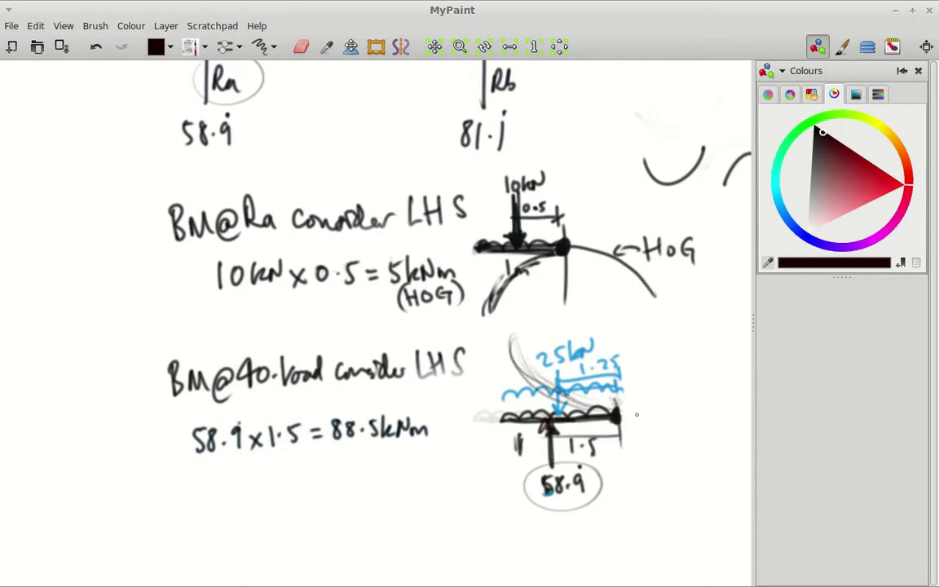
Extend the sagging curve past the end dot, draw a small sag symbol beside it and write "SAG" beneath 88.5kNm.
mouse_move(692, 354)
left_mouse_down()
mouse_move(654, 411)
mouse_move(619, 409)
left_mouse_up()
mouse_move(702, 395)
left_mouse_down()
mouse_move(722, 402)
mouse_move(741, 388)
left_mouse_up()
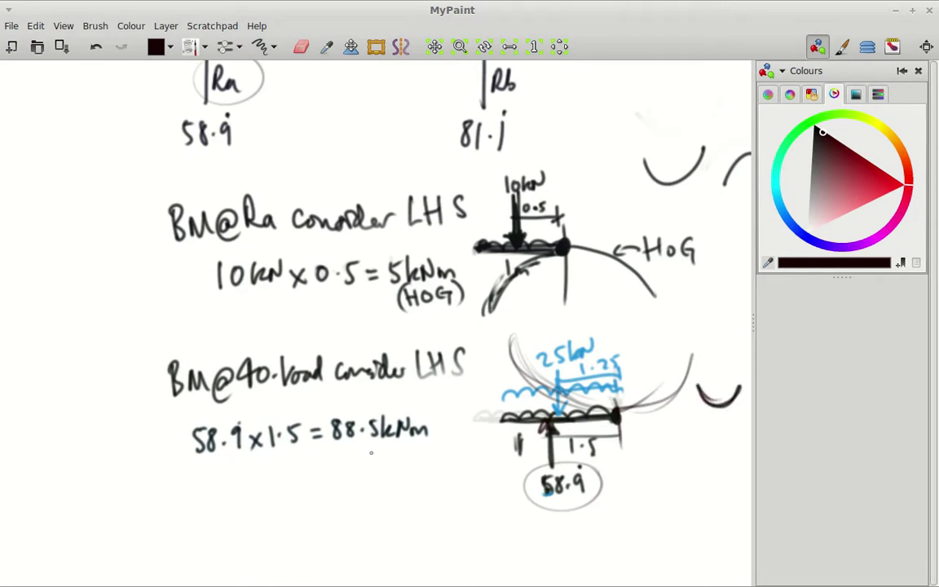
mouse_move(381, 446)
left_mouse_down()
mouse_move(373, 459)
mouse_move(412, 462)
left_mouse_up()
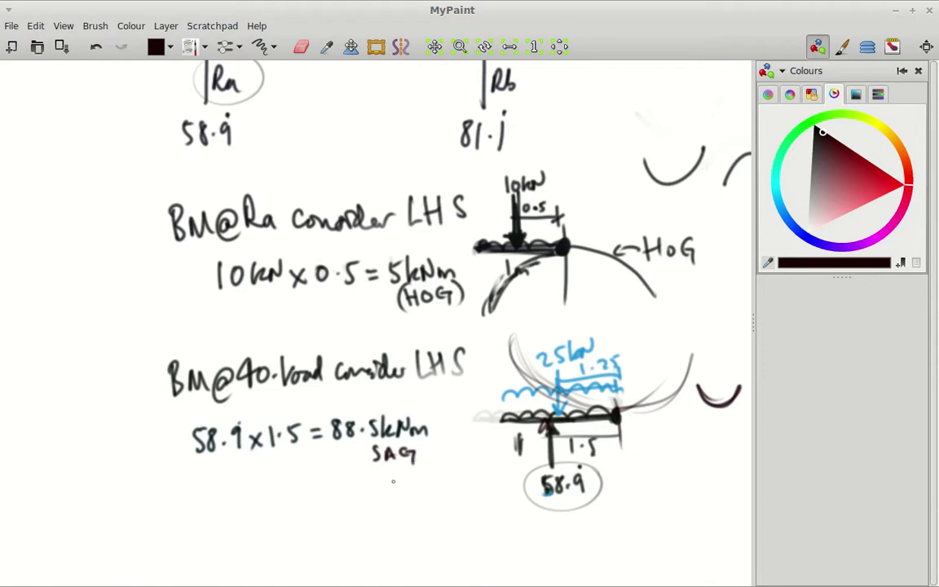
Undo the SAG label, the sag symbol, the right half of the curve and the tick at the end dot.
key("ctrl+z")
key("ctrl+z")
key("ctrl+z")
key("ctrl+z")
key("ctrl+z")
key("ctrl+z")
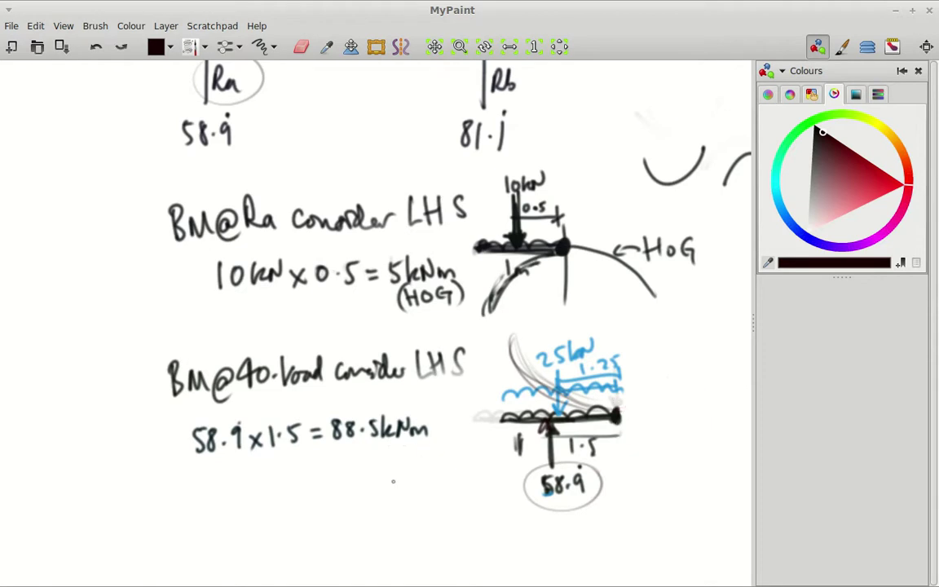
Undo the left half of the sagging curve and write "(SAG)" beneath 88.5kNm.
key("ctrl+z")
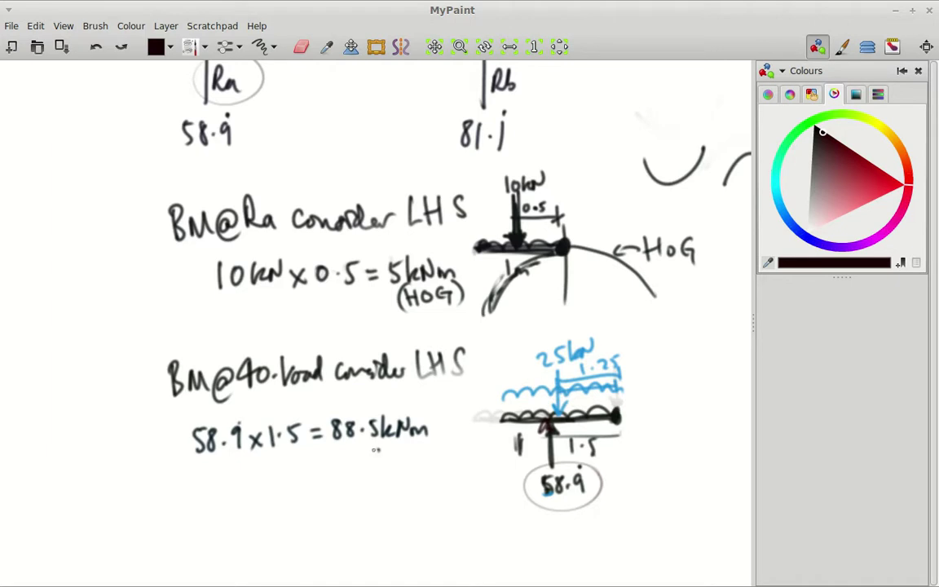
mouse_move(382, 449)
left_mouse_down()
mouse_move(373, 466)
mouse_move(416, 468)
mouse_move(372, 473)
left_mouse_up()
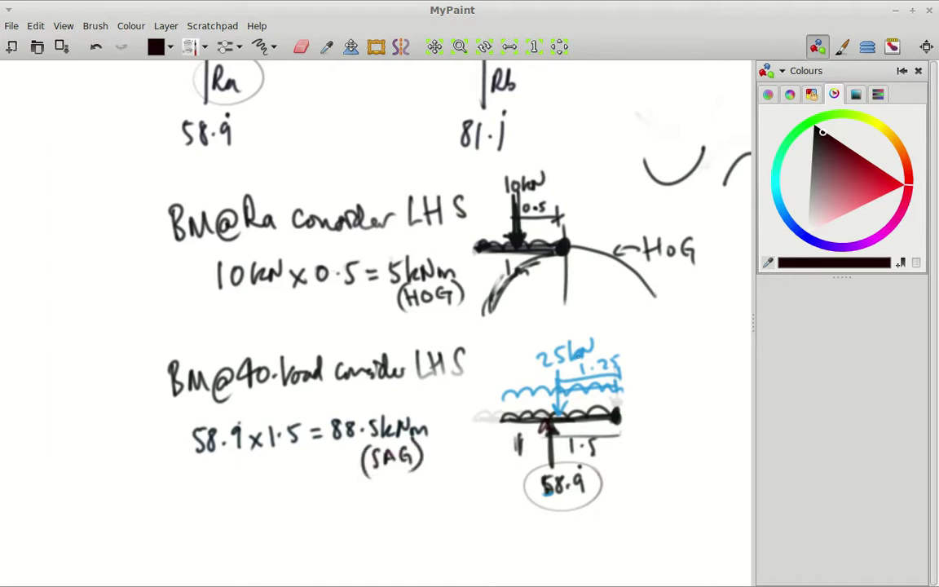
Write "25 x 1.25 = 31.25" in blue below the 58.9 x 1.5 line and thicken the 25kN arrow's tip.
left_click_drag(781, 196, 784, 205)
left_click(805, 197)
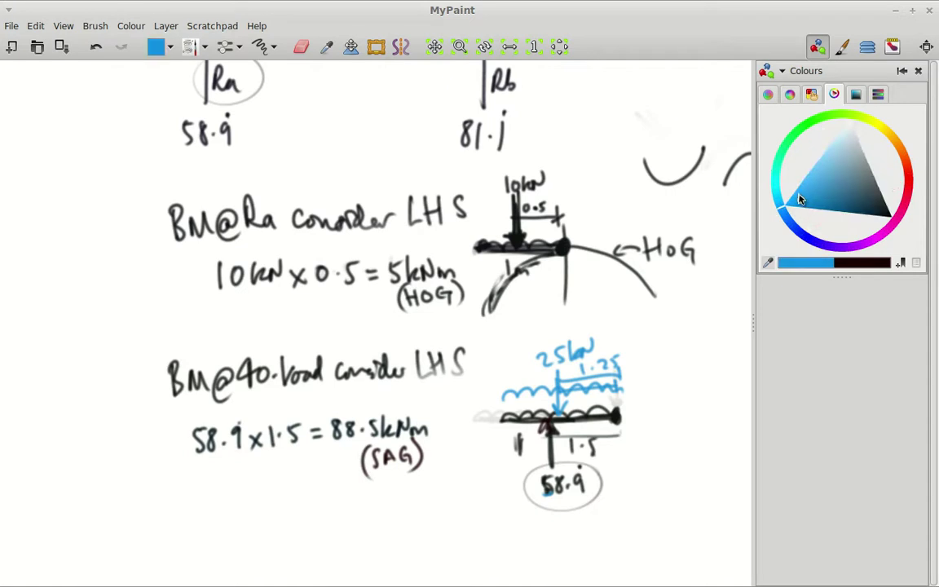
mouse_move(152, 428)
left_mouse_down()
mouse_move(206, 520)
mouse_move(201, 499)
mouse_move(215, 513)
left_mouse_up()
key("ctrl+z")
mouse_move(219, 496)
left_mouse_down()
mouse_move(249, 517)
mouse_move(231, 517)
mouse_move(303, 514)
left_mouse_up()
left_click(271, 508)
left_click_drag(307, 493, 340, 496)
left_click_drag(329, 507, 340, 505)
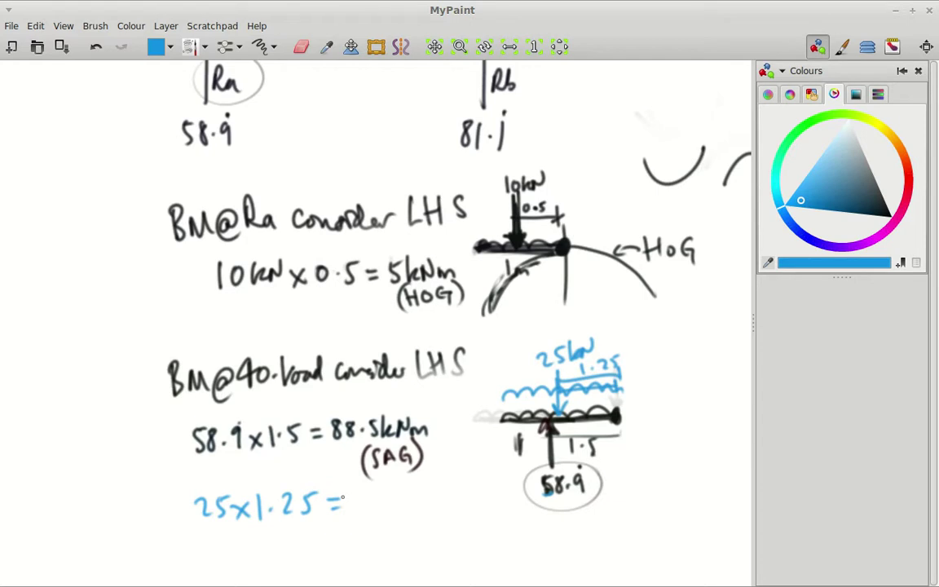
mouse_move(353, 495)
left_mouse_down()
mouse_move(354, 510)
mouse_move(411, 512)
left_mouse_up()
left_click(384, 505)
left_click_drag(411, 492, 423, 491)
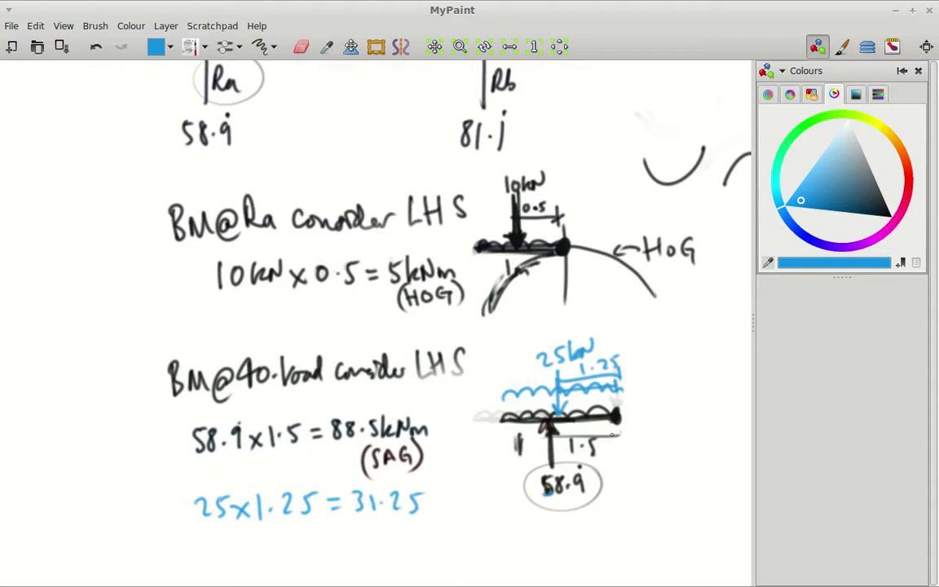
left_click_drag(561, 394, 558, 418)
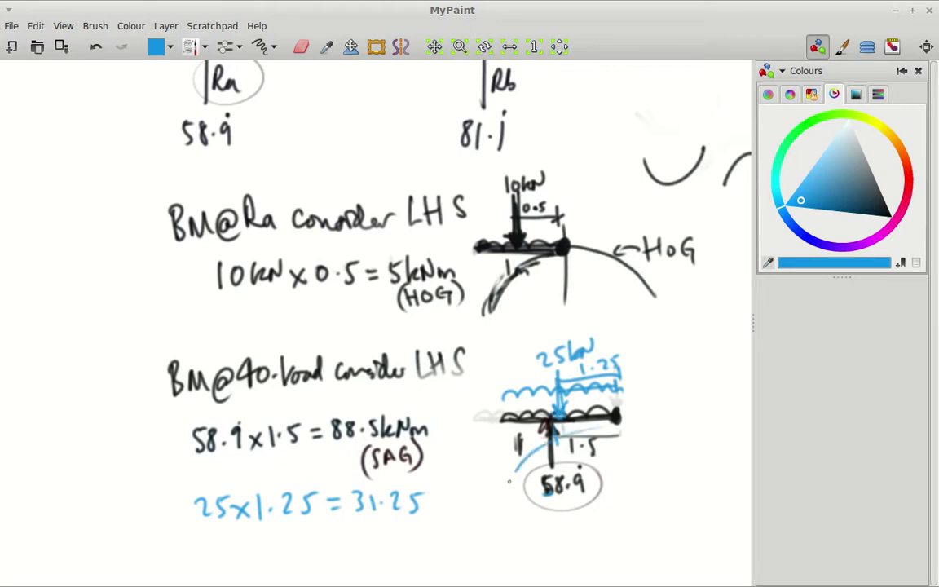
Sketch a blue hogging curve beneath the beam through its end dot and undo the curve and its extra strokes.
left_click_drag(504, 493, 616, 420)
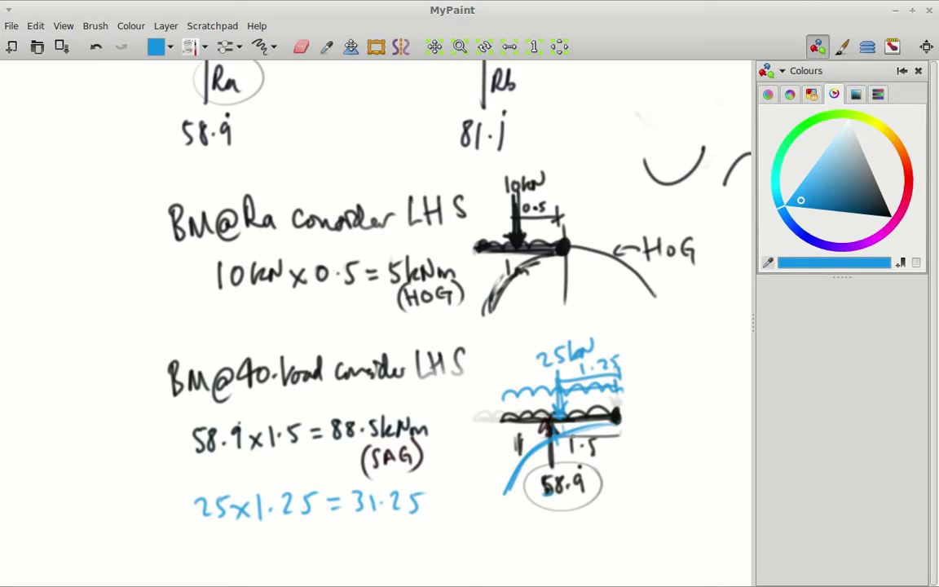
left_click(617, 418)
left_click_drag(618, 419, 740, 476)
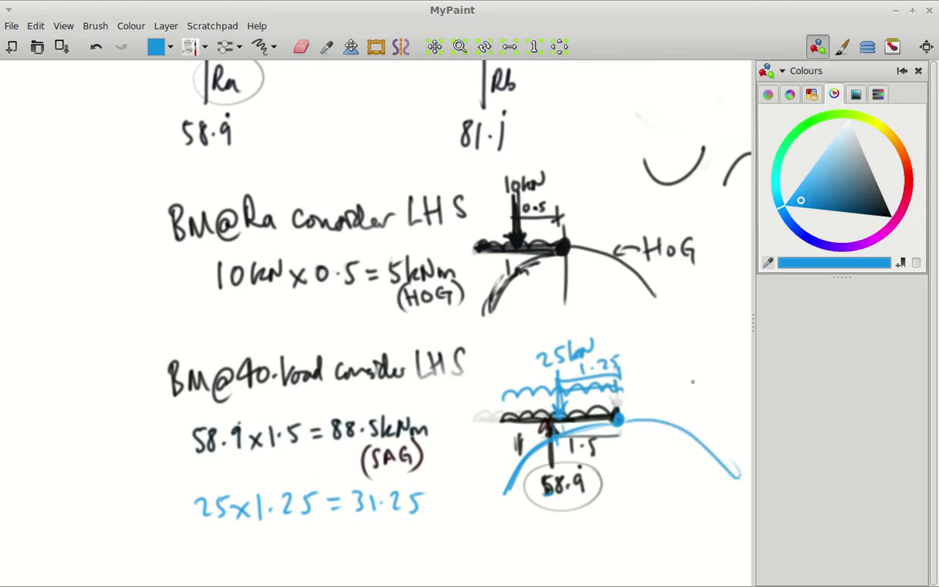
left_click_drag(669, 403, 715, 391)
key("ctrl+z")
key("ctrl+z")
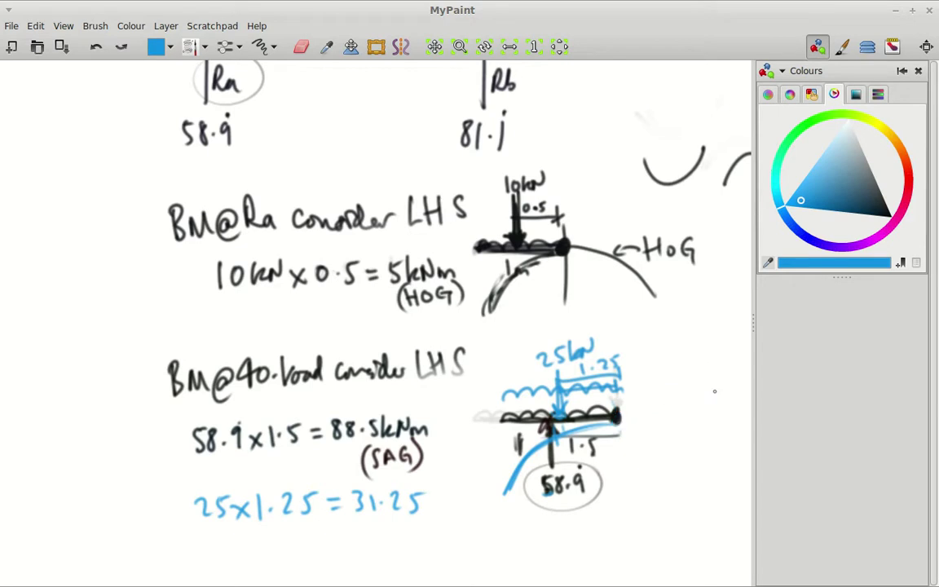
key("ctrl+z")
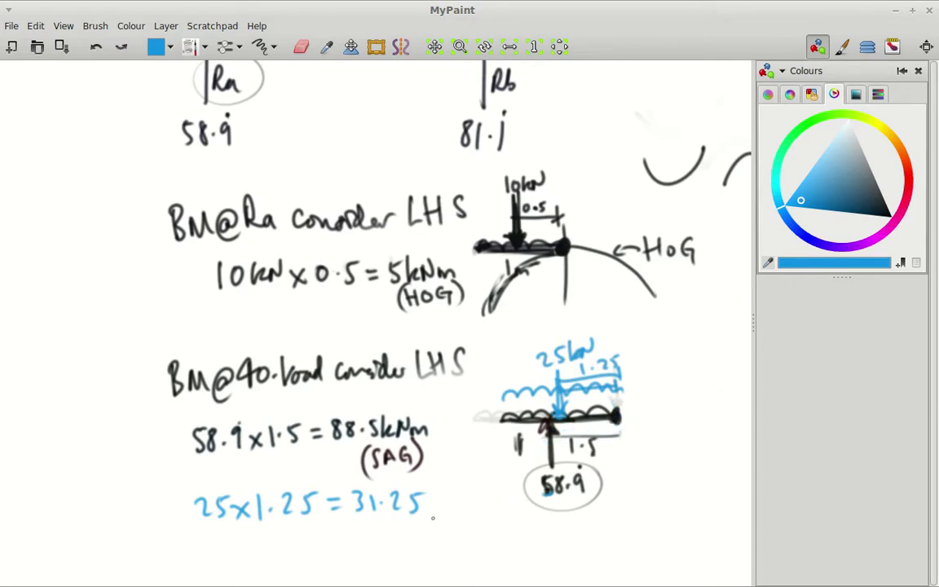
Add "(HOG)" and the unit "kNm" in blue after 31.25.
mouse_move(431, 509)
left_mouse_down()
mouse_move(431, 526)
mouse_move(440, 526)
left_mouse_up()
mouse_move(431, 518)
left_mouse_down()
mouse_move(450, 511)
mouse_move(461, 520)
left_mouse_up()
left_click_drag(475, 501, 477, 538)
left_click_drag(430, 500, 425, 540)
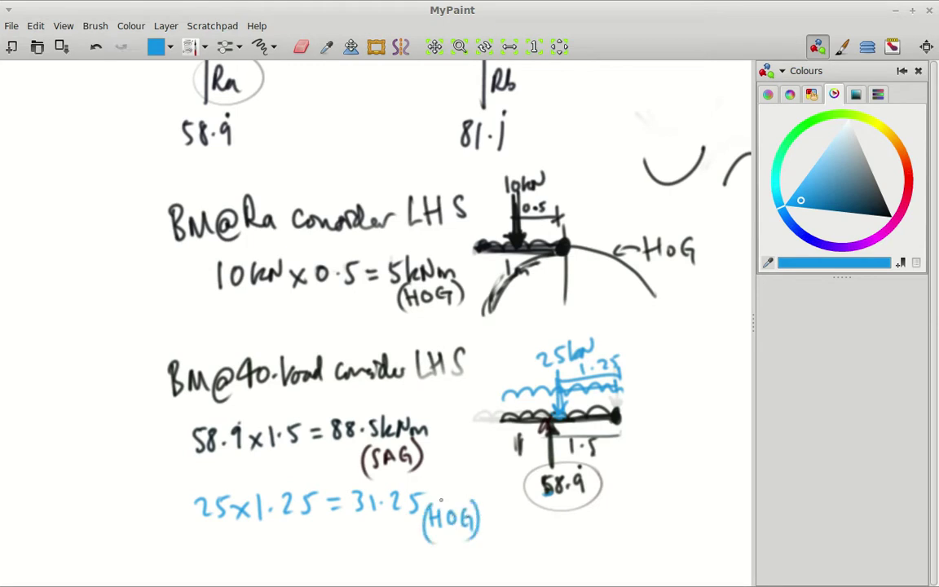
left_click_drag(428, 487, 428, 499)
mouse_move(435, 489)
left_mouse_down()
mouse_move(437, 498)
mouse_move(453, 489)
mouse_move(469, 496)
left_mouse_up()
Write "SAG Vs HOG" in blue below the 25 x 1.25 calculation.
left_click_drag(522, 525, 554, 416)
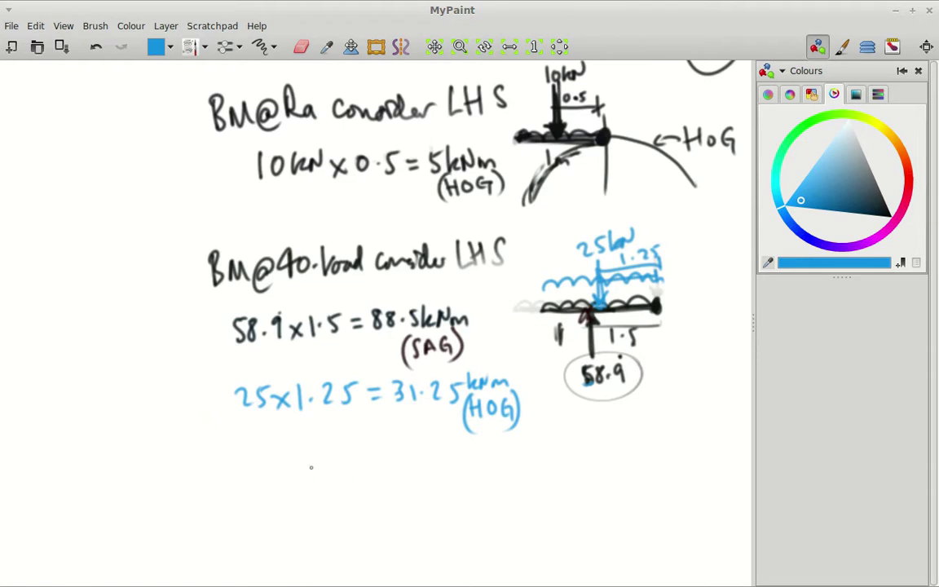
mouse_move(304, 450)
left_mouse_down()
mouse_move(297, 471)
mouse_move(320, 471)
mouse_move(360, 449)
mouse_move(358, 467)
mouse_move(373, 468)
left_mouse_up()
mouse_move(383, 450)
left_mouse_down()
mouse_move(383, 469)
mouse_move(393, 458)
left_mouse_up()
left_click_drag(412, 455, 433, 464)
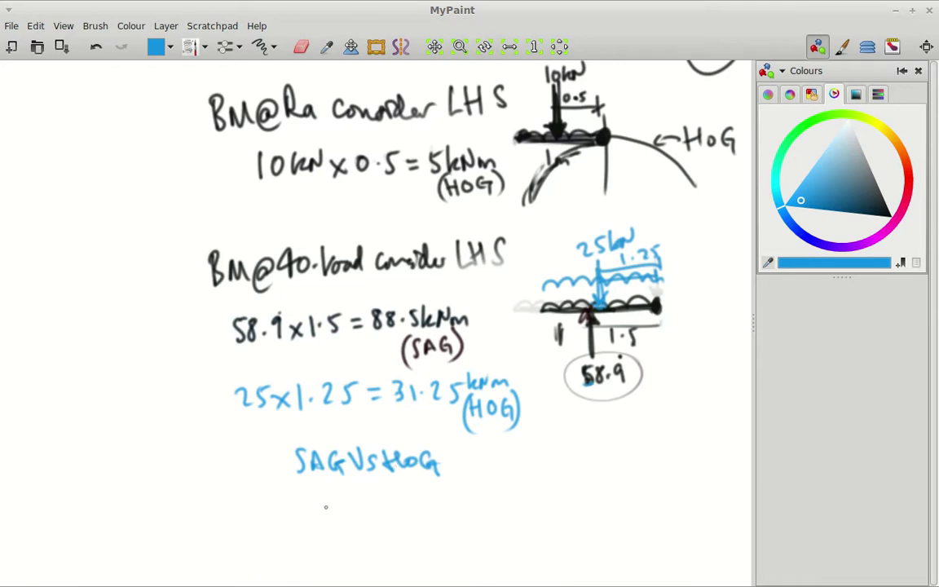
Write "57.25 kNm SAG" under the SAG Vs HOG line, and box both it and the 5kNm (HOG) result in blue.
mouse_move(340, 493)
left_mouse_down()
mouse_move(327, 512)
mouse_move(436, 508)
mouse_move(454, 494)
mouse_move(482, 507)
mouse_move(531, 497)
left_mouse_up()
left_click(372, 506)
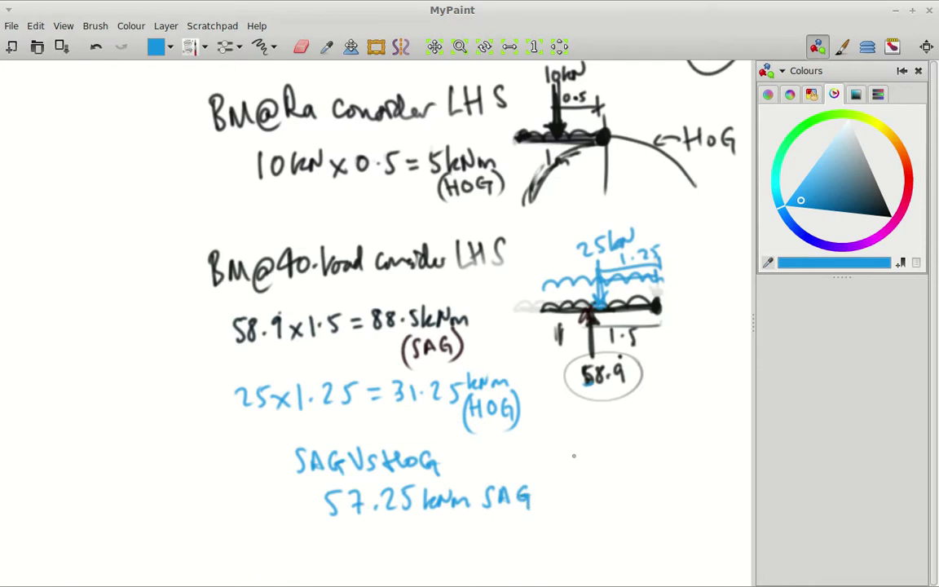
mouse_move(317, 524)
left_mouse_down()
mouse_move(398, 521)
mouse_move(554, 473)
mouse_move(298, 471)
mouse_move(309, 527)
left_mouse_up()
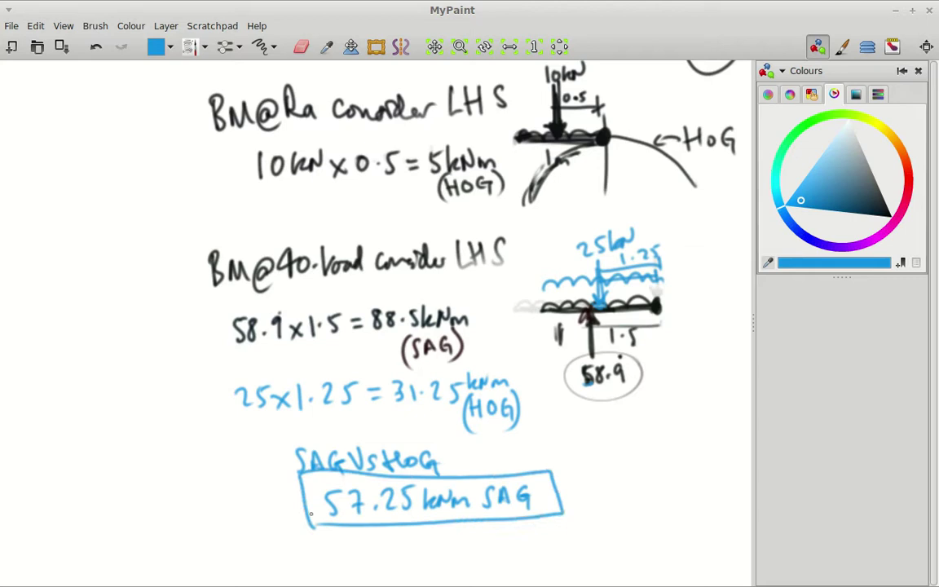
mouse_move(425, 145)
left_mouse_down()
mouse_move(424, 178)
mouse_move(512, 205)
mouse_move(445, 144)
mouse_move(422, 145)
left_mouse_up()
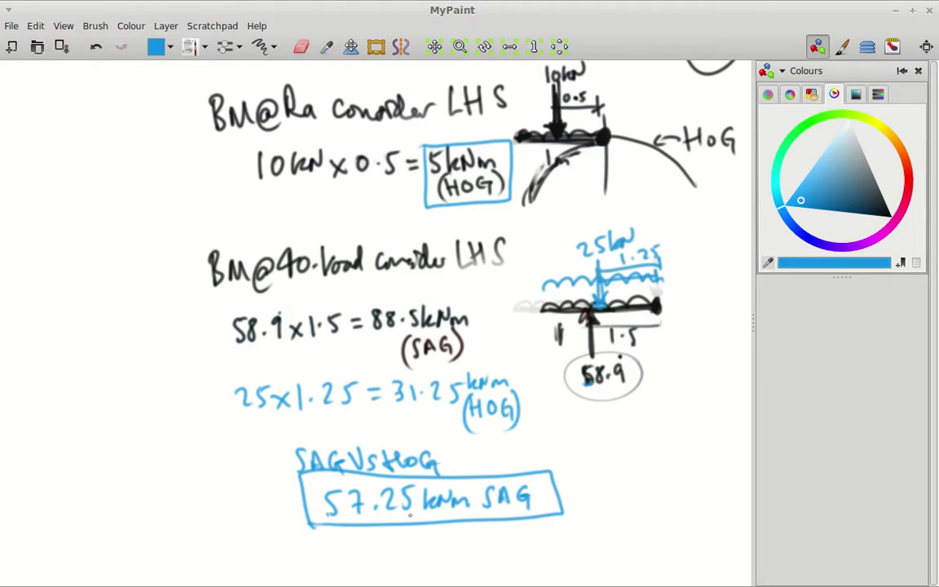
Mark the 20 load's point on the main beam with a short diagonal cut stroke in dark blue.
scroll(489, 497, "up", 8)
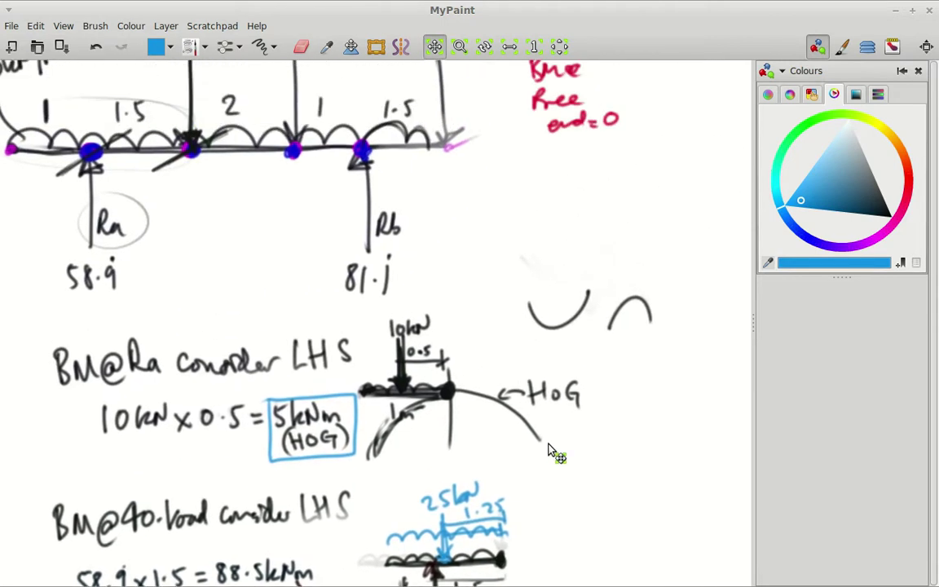
scroll(562, 486, "up", 2)
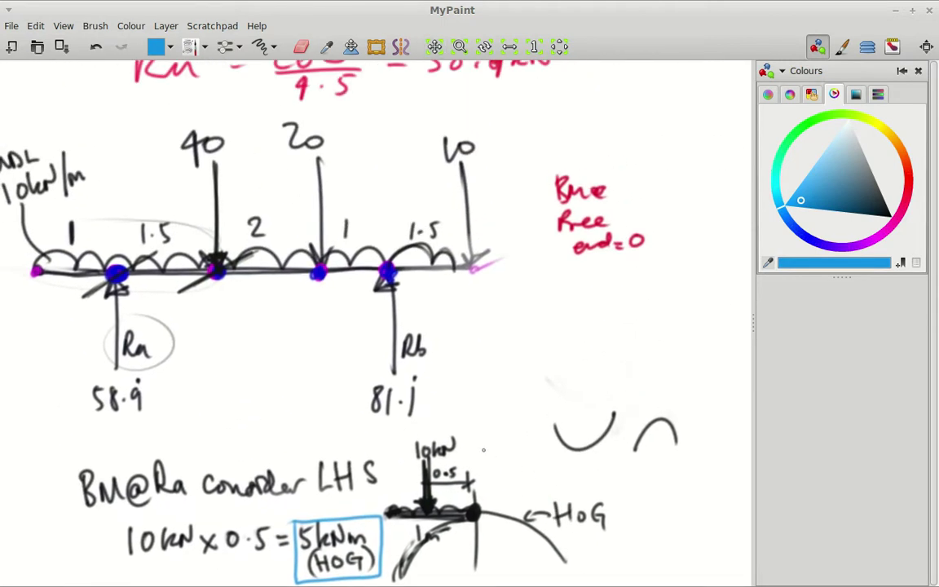
mouse_move(648, 380)
left_mouse_down()
mouse_move(577, 401)
mouse_move(566, 390)
mouse_move(644, 396)
mouse_move(554, 414)
mouse_move(529, 409)
mouse_move(535, 392)
mouse_move(499, 353)
left_mouse_up()
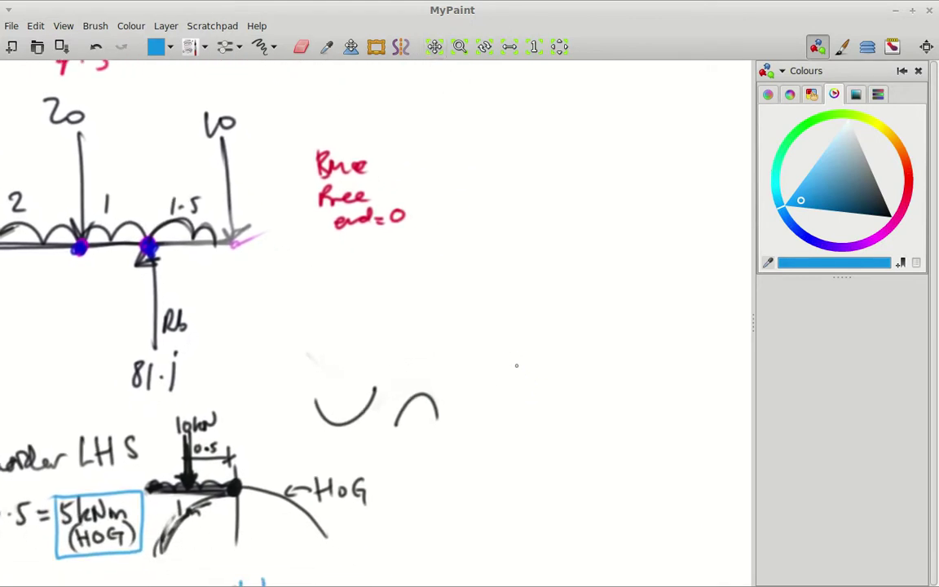
left_click(870, 206)
mouse_move(56, 269)
left_mouse_down()
mouse_move(77, 255)
mouse_move(61, 585)
left_mouse_up()
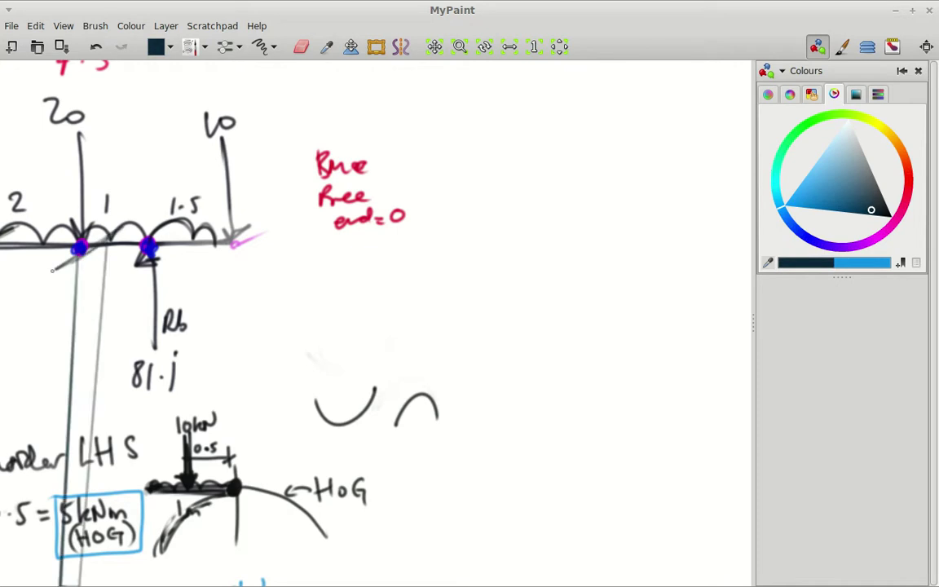
key("ctrl+z")
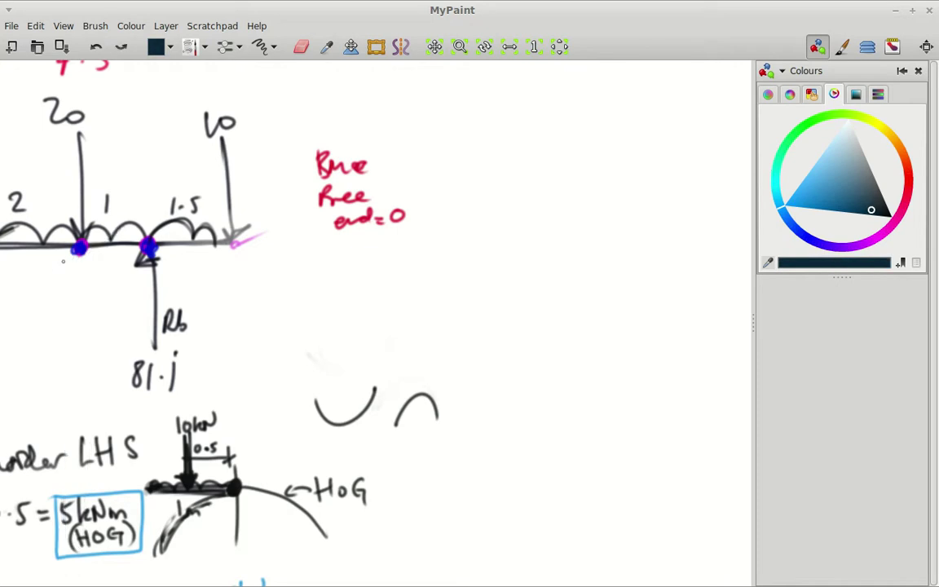
mouse_move(64, 261)
left_mouse_down()
mouse_move(109, 236)
mouse_move(77, 251)
left_mouse_up()
mouse_move(518, 387)
left_mouse_down()
mouse_move(530, 412)
mouse_move(590, 395)
mouse_move(599, 409)
left_mouse_up()
left_click_drag(610, 392, 661, 401)
left_click(619, 405)
left_click_drag(662, 400, 666, 389)
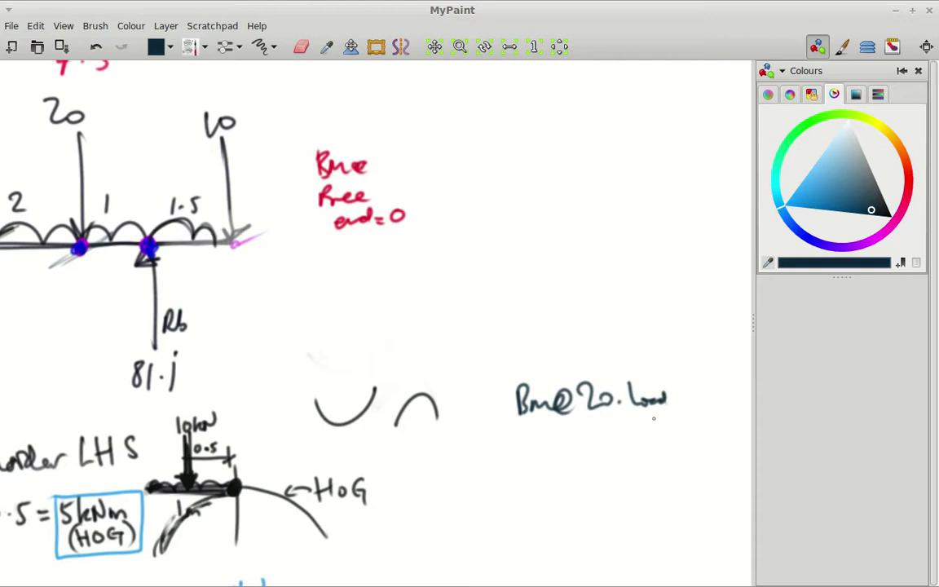
mouse_move(683, 386)
left_mouse_down()
mouse_move(685, 407)
mouse_move(704, 408)
left_mouse_up()
left_click_drag(715, 387, 716, 407)
left_click_drag(705, 398, 715, 397)
left_click_drag(728, 390, 717, 406)
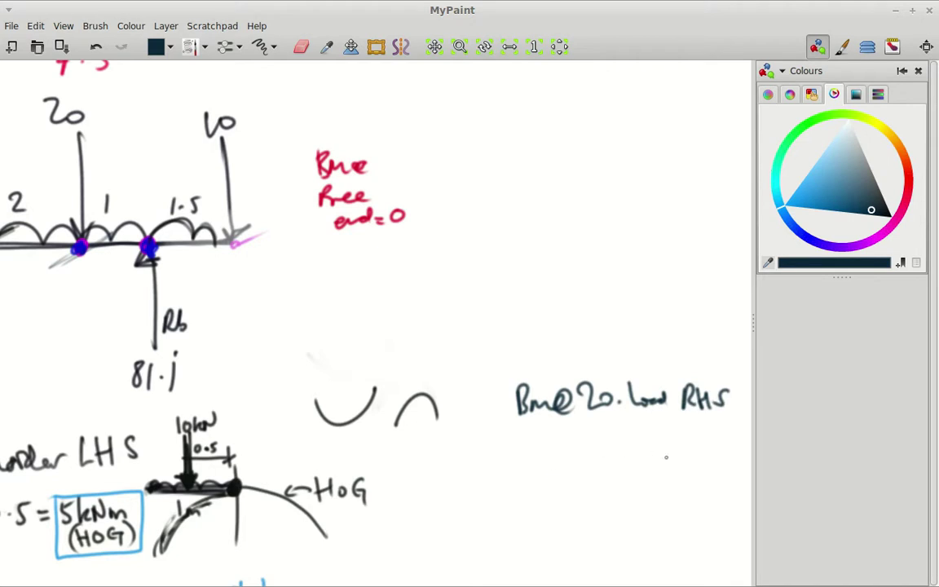
Sketch a short beam line under the heading with a dot at its start and an upward arrow labelled 81.1.
left_click_drag(490, 467, 605, 459)
left_click(488, 467)
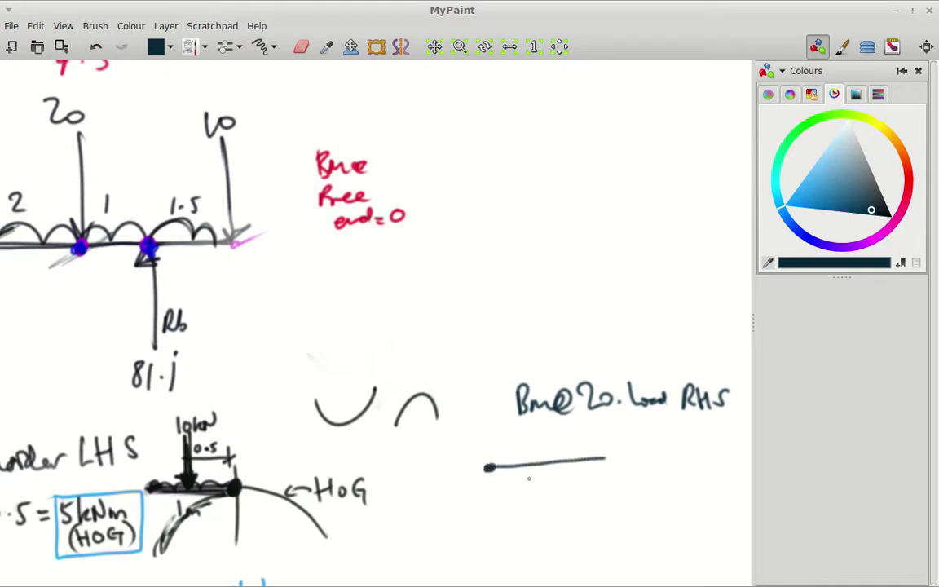
mouse_move(546, 510)
left_mouse_down()
mouse_move(545, 466)
mouse_move(549, 478)
left_mouse_up()
mouse_move(535, 521)
left_mouse_down()
mouse_move(530, 526)
mouse_move(553, 538)
mouse_move(538, 540)
left_mouse_up()
left_click(541, 533)
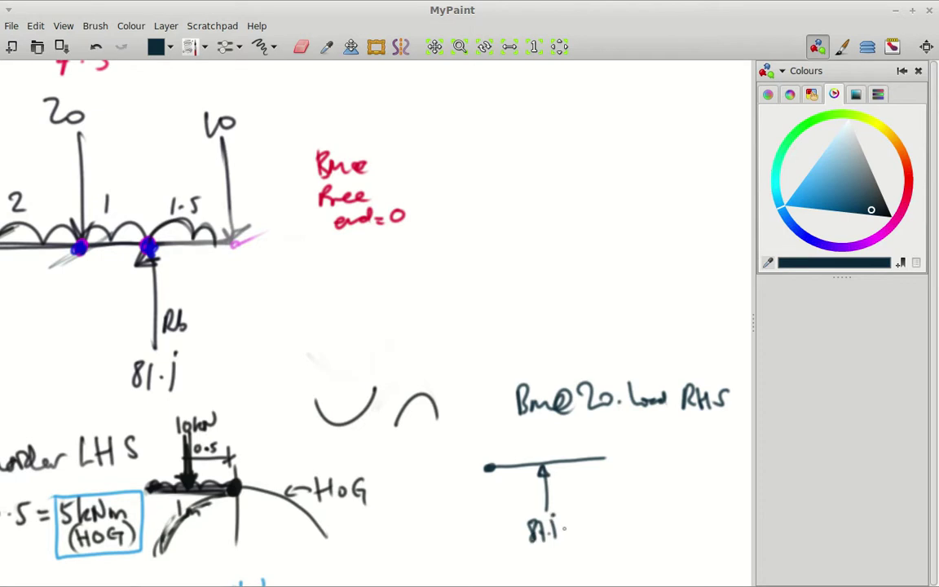
left_click_drag(539, 523, 536, 540)
Draw UDL scallops along the short beam and add a blue downward arrow near its middle.
left_click_drag(486, 467, 603, 457)
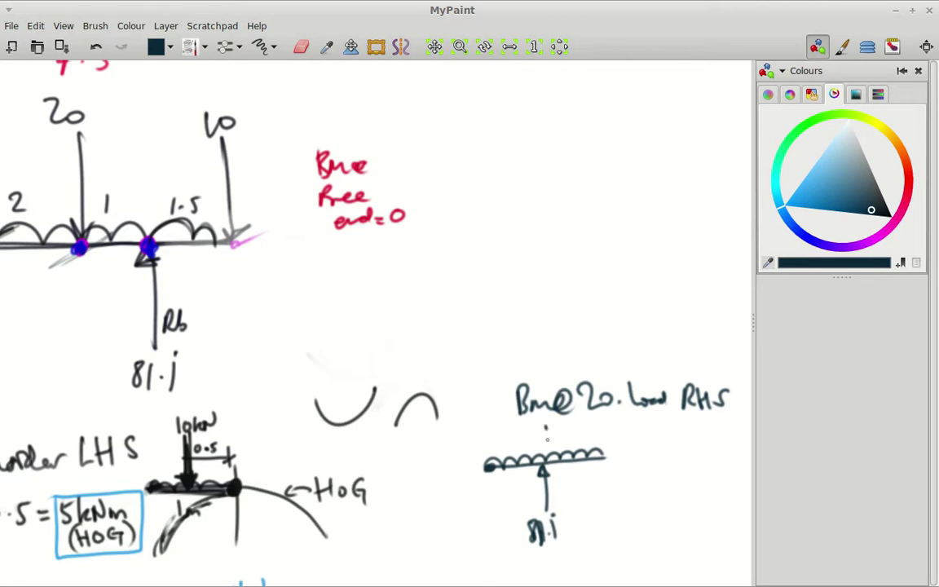
left_click_drag(546, 425, 546, 463)
key("ctrl+z")
left_click(802, 198)
left_click_drag(552, 424, 555, 453)
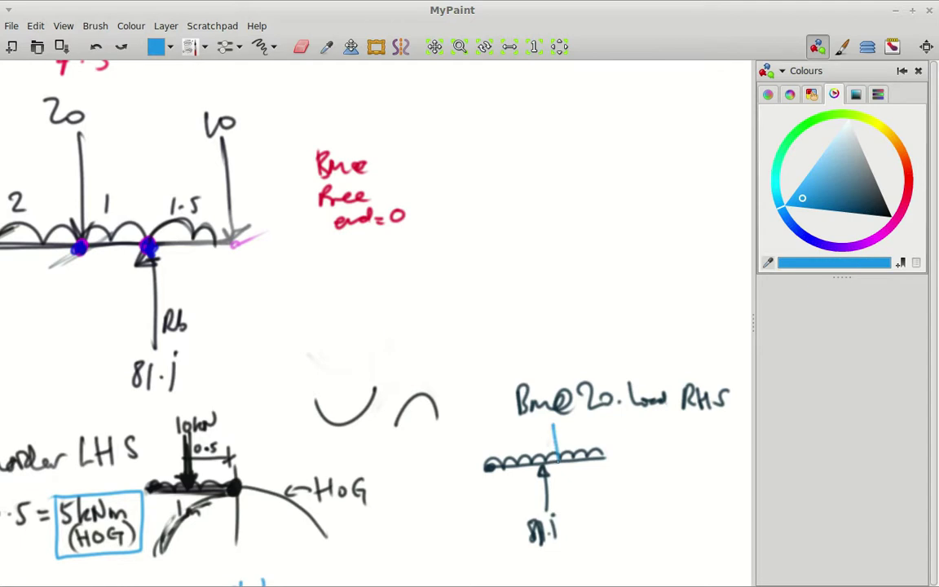
key("e")
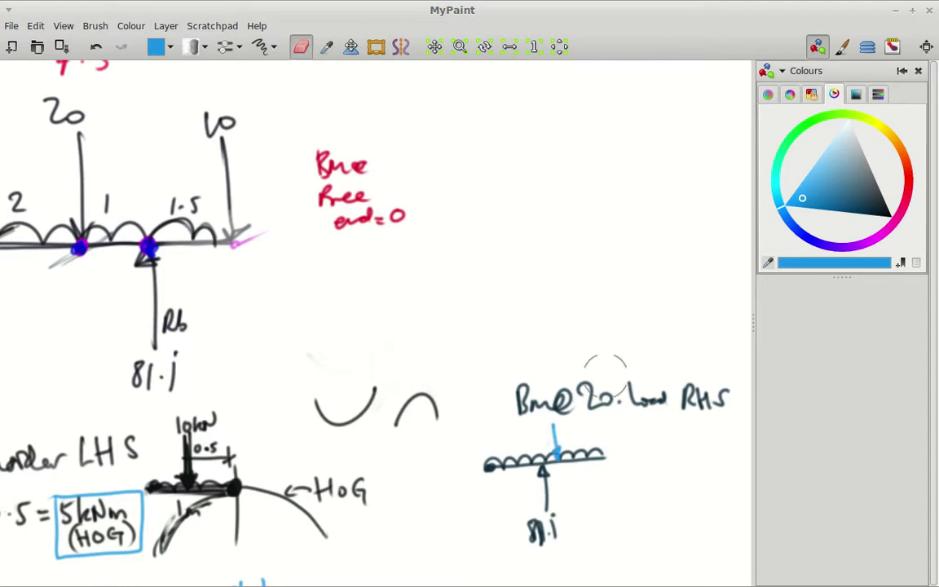
mouse_move(576, 451)
left_mouse_down()
mouse_move(551, 442)
mouse_move(578, 510)
mouse_move(554, 495)
left_mouse_up()
mouse_move(646, 459)
left_mouse_down()
mouse_move(645, 449)
mouse_move(568, 404)
mouse_move(477, 371)
mouse_move(474, 345)
left_mouse_up()
key("e")
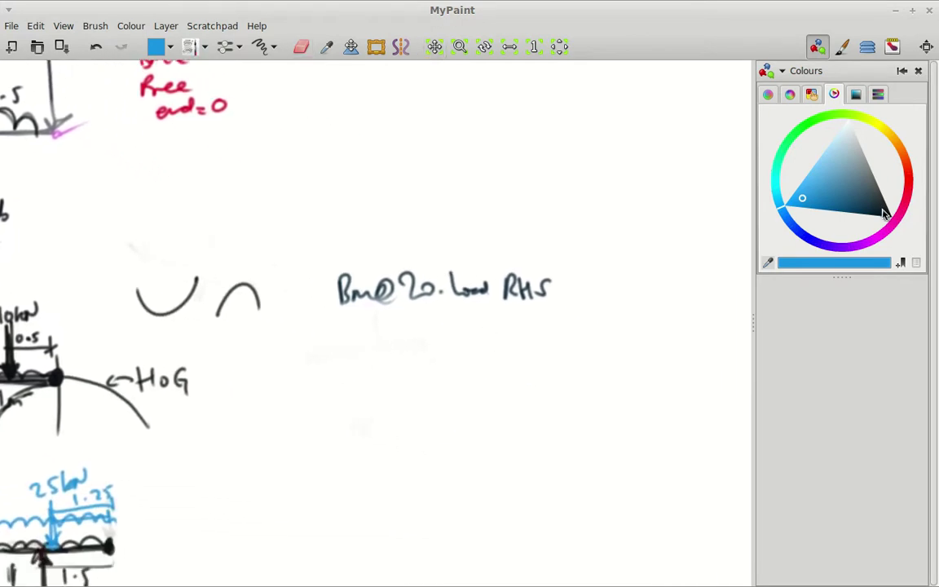
Draw a longer near-black beam under the heading with a dot at its start and an upward reaction arrow labelled 81.1.
left_click(884, 209)
left_click_drag(319, 403, 513, 397)
left_click(319, 405)
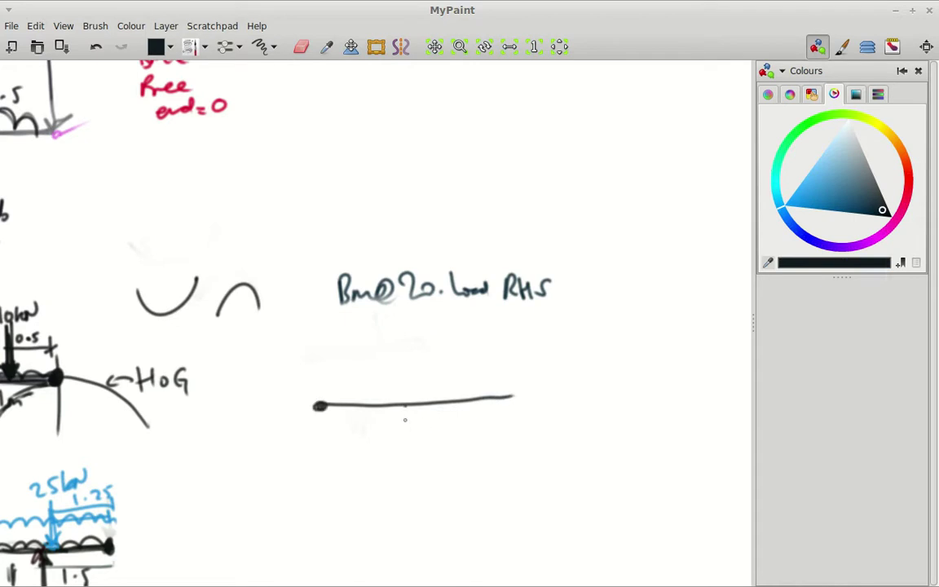
mouse_move(406, 455)
left_mouse_down()
mouse_move(404, 407)
mouse_move(410, 417)
left_mouse_up()
key("space")
mouse_move(494, 461)
left_mouse_down()
mouse_move(572, 468)
mouse_move(576, 460)
left_mouse_up()
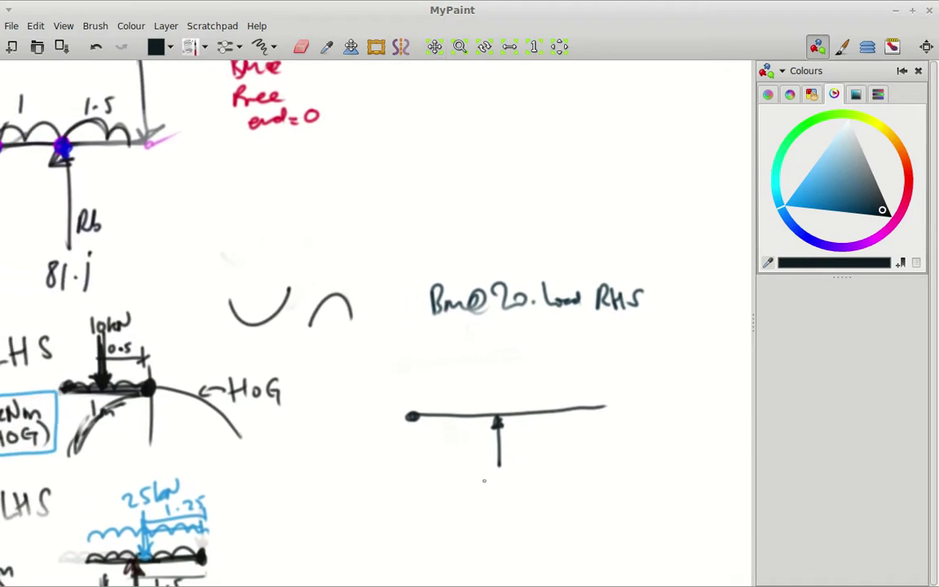
mouse_move(484, 480)
left_mouse_down()
mouse_move(492, 500)
mouse_move(514, 502)
left_mouse_up()
left_click(498, 497)
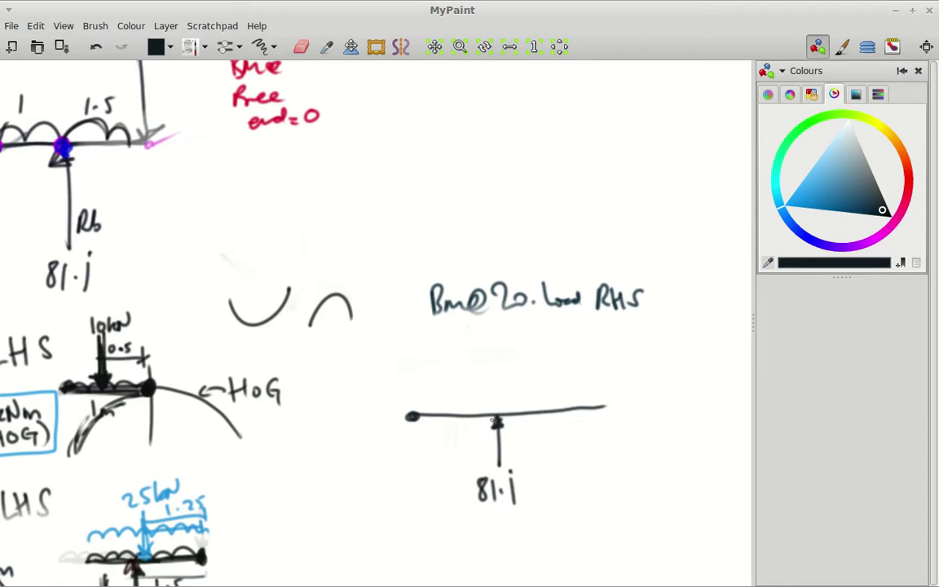
Draw UDL scallops along the new beam and add a blue downward arrow labelled 25 near its middle.
left_click_drag(407, 410, 603, 404)
left_click(796, 202)
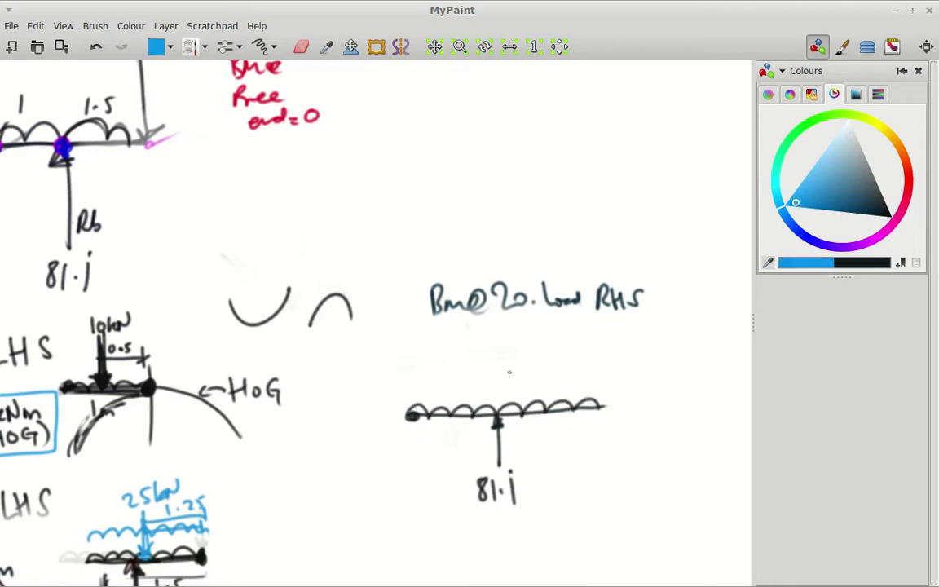
mouse_move(511, 360)
left_mouse_down()
mouse_move(511, 399)
mouse_move(519, 395)
left_mouse_up()
mouse_move(491, 338)
left_mouse_down()
mouse_move(500, 350)
mouse_move(511, 334)
left_mouse_up()
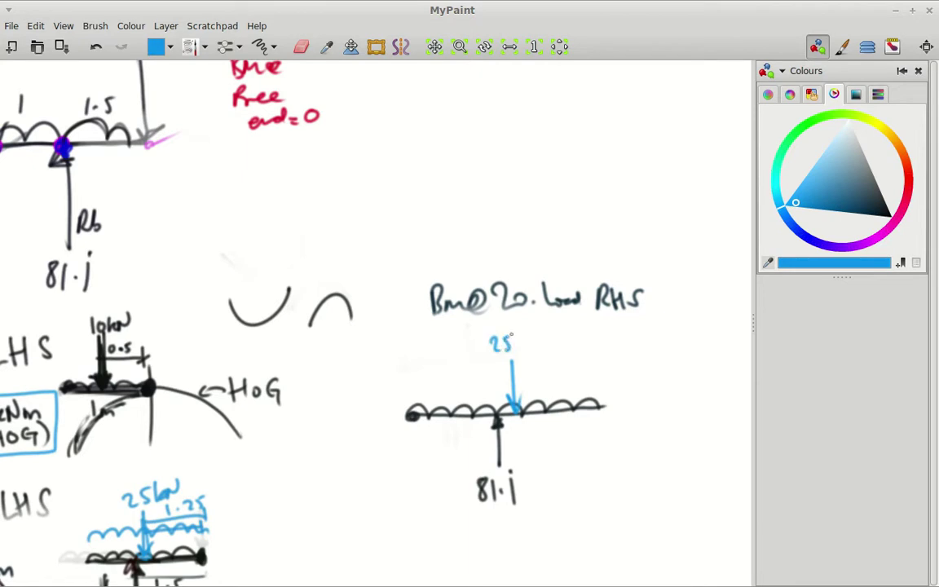
Add a blue 1.25 dimension from the beam's starting dot to the 25 arrow and switch the brush back to near-black.
mouse_move(406, 388)
left_mouse_down()
mouse_move(521, 383)
mouse_move(406, 385)
mouse_move(406, 396)
left_mouse_up()
left_click(454, 380)
mouse_move(444, 370)
left_mouse_down()
mouse_move(444, 381)
mouse_move(470, 381)
left_mouse_up()
mouse_move(475, 371)
left_mouse_down()
mouse_move(474, 380)
mouse_move(483, 370)
left_mouse_up()
left_click(880, 213)
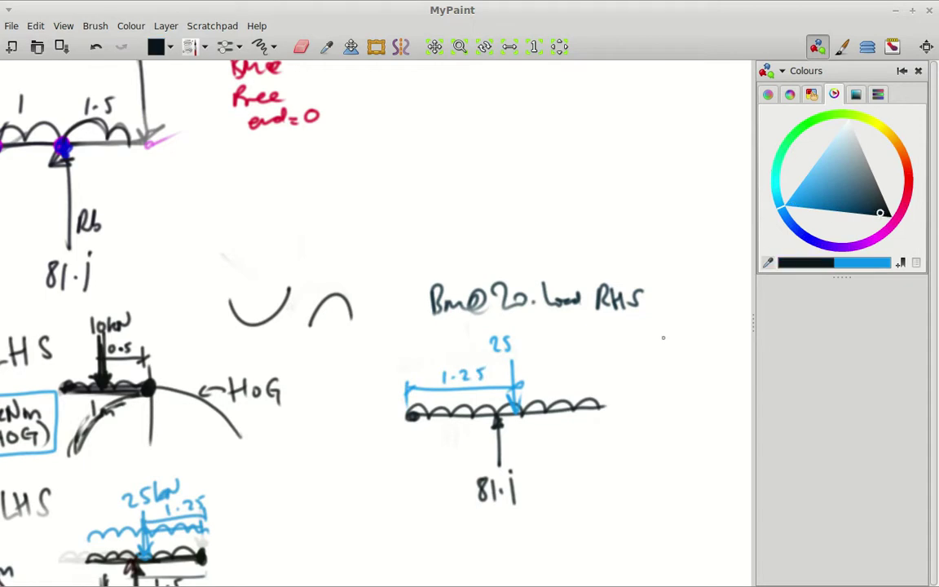
Add a downward arrow labelled 10kN at the free end of the beam sketch for the 20 load.
mouse_move(597, 347)
left_mouse_down()
mouse_move(598, 402)
mouse_move(605, 395)
left_mouse_up()
mouse_move(583, 327)
left_mouse_down()
mouse_move(584, 343)
mouse_move(596, 328)
mouse_move(615, 343)
mouse_move(624, 325)
left_mouse_up()
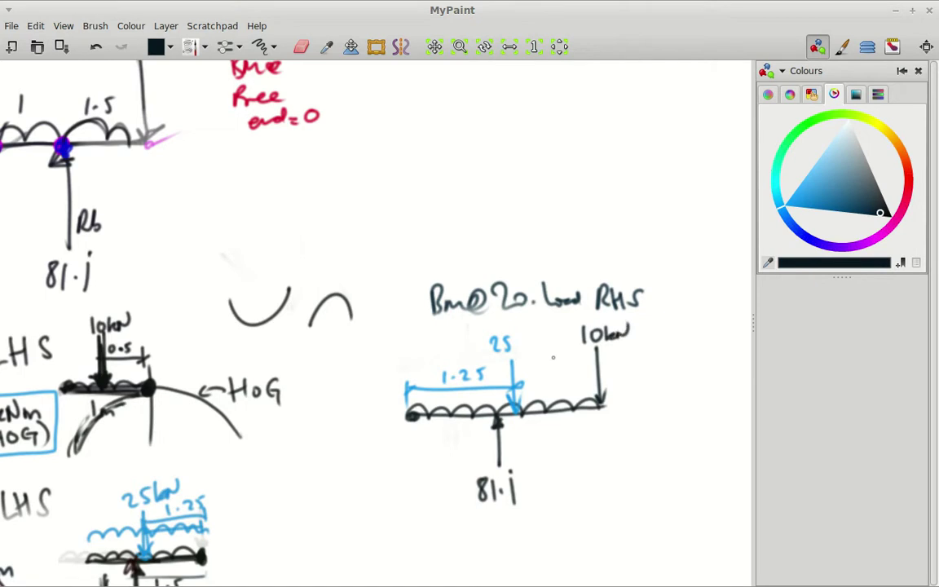
Write 81.1 x beside the beam sketch and draw a lever-arm line beneath it from the starting dot to the 81.1 arrow.
left_click_drag(649, 419, 431, 419)
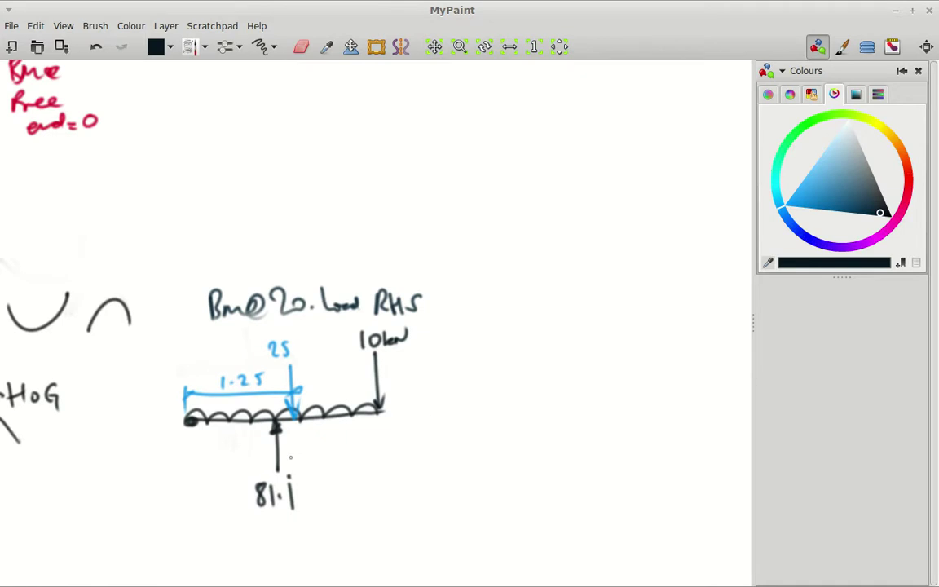
mouse_move(471, 372)
left_mouse_down()
mouse_move(478, 386)
mouse_move(526, 385)
mouse_move(511, 385)
left_mouse_up()
left_click(486, 381)
left_click(494, 364)
left_click_drag(277, 456, 184, 459)
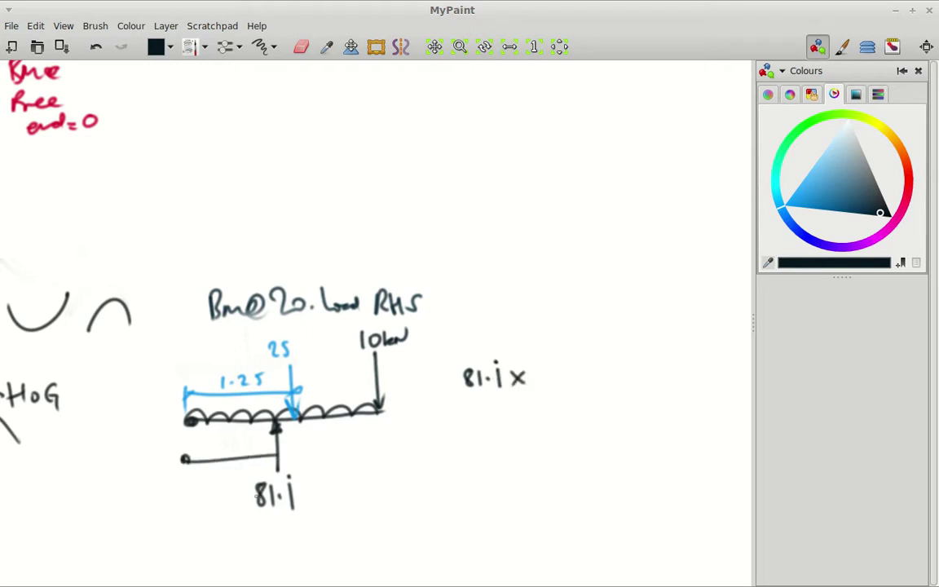
Circle the 1 dimension on the main beam and complete the reaction's moment as 81.1 x 1 = 81.1kNm.
left_click_drag(324, 393, 451, 507)
left_click_drag(390, 389, 505, 431)
left_click_drag(218, 272, 206, 269)
scroll(310, 366, "down", 3)
scroll(309, 367, "right", 8)
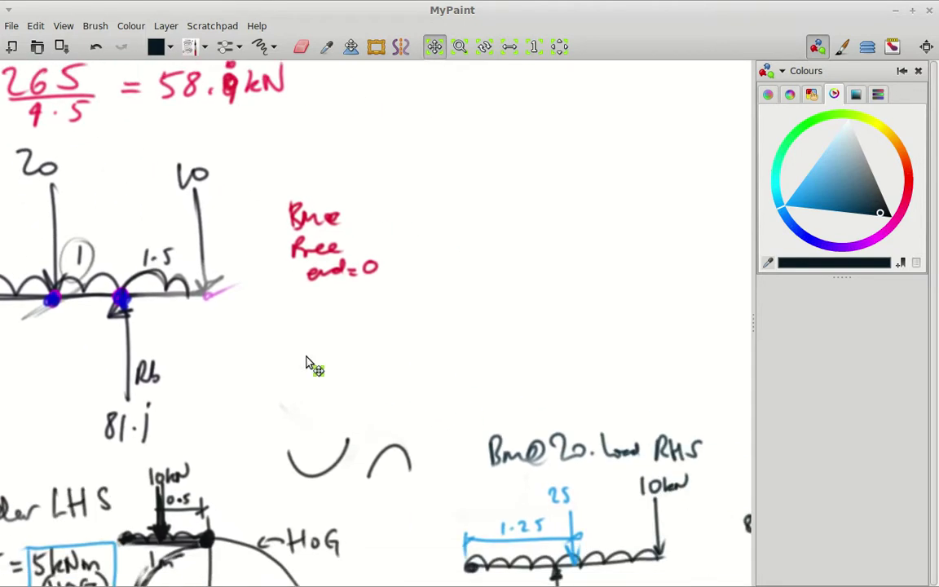
left_click_drag(229, 377, 177, 322)
scroll(564, 461, "down", 1)
scroll(564, 461, "right", 4)
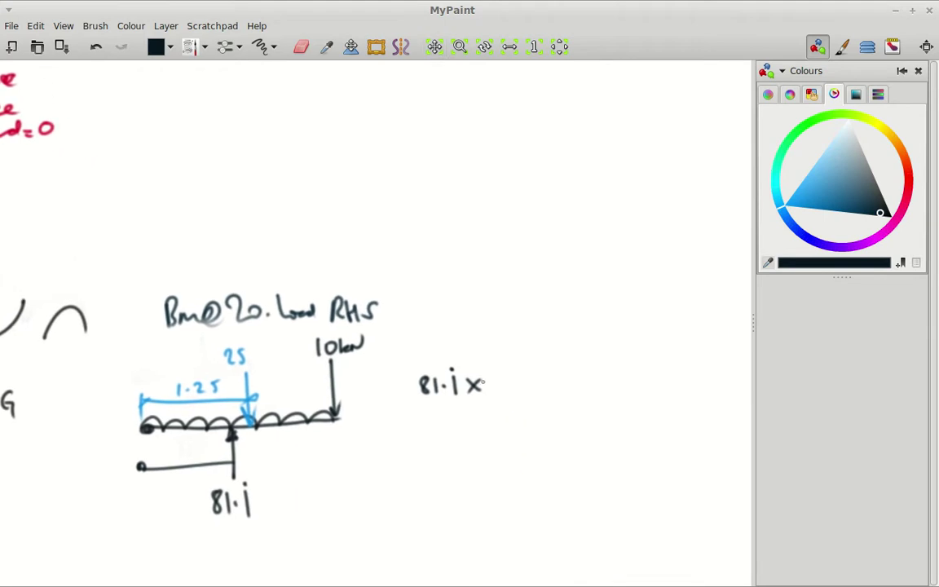
mouse_move(492, 374)
left_mouse_down()
mouse_move(492, 394)
mouse_move(525, 376)
left_mouse_up()
mouse_move(513, 384)
left_mouse_down()
mouse_move(541, 372)
mouse_move(550, 389)
mouse_move(565, 390)
mouse_move(592, 373)
mouse_move(596, 387)
mouse_move(611, 369)
mouse_move(621, 385)
left_mouse_up()
left_click(557, 384)
left_click(566, 364)
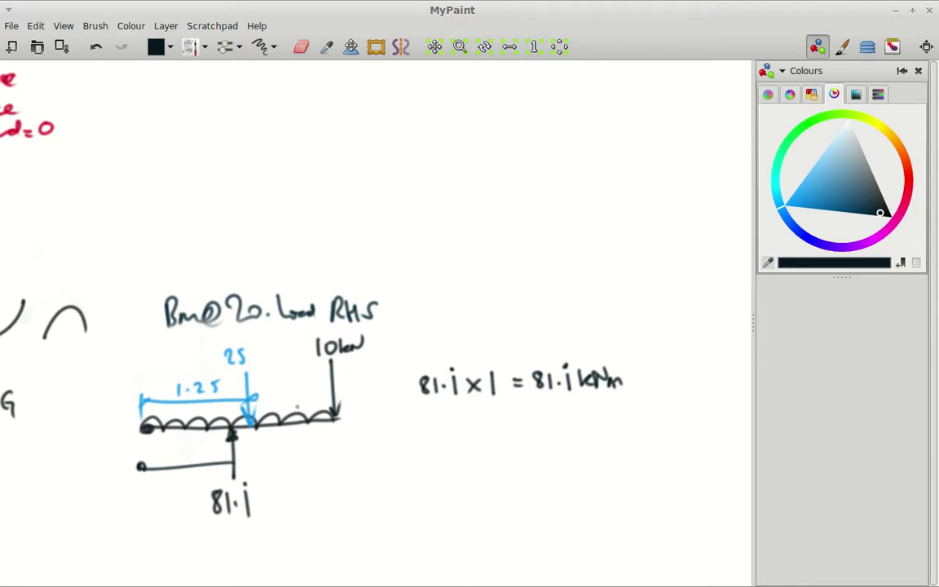
Thicken the 81.1 arrowhead, sketch a sagging curve through the beam and mark the 81.1kNm moment SAG.
left_click_drag(232, 433, 241, 442)
left_click_drag(168, 418, 301, 364)
left_click_drag(130, 421, 79, 380)
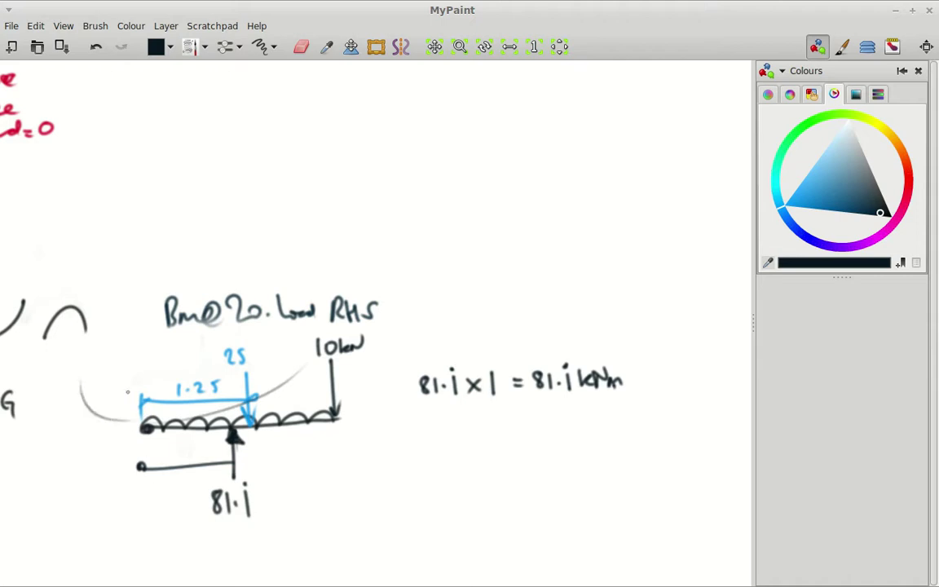
mouse_move(652, 374)
left_mouse_down()
mouse_move(641, 392)
mouse_move(679, 383)
left_mouse_up()
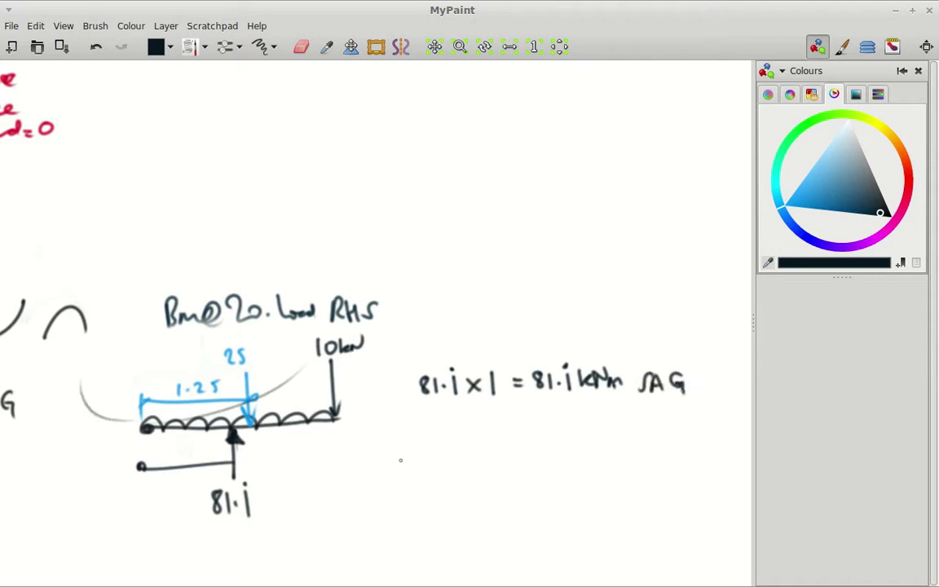
Write the UDL moment in blue as 25 x 1.25 = 31.25 beneath the 81.1 calculation.
left_click(794, 202)
left_click_drag(417, 427, 430, 444)
mouse_move(441, 427)
left_mouse_down()
mouse_move(437, 439)
mouse_move(447, 426)
mouse_move(467, 441)
left_mouse_up()
mouse_move(467, 429)
left_mouse_down()
mouse_move(455, 441)
mouse_move(510, 441)
left_mouse_up()
left_click_drag(513, 426, 548, 437)
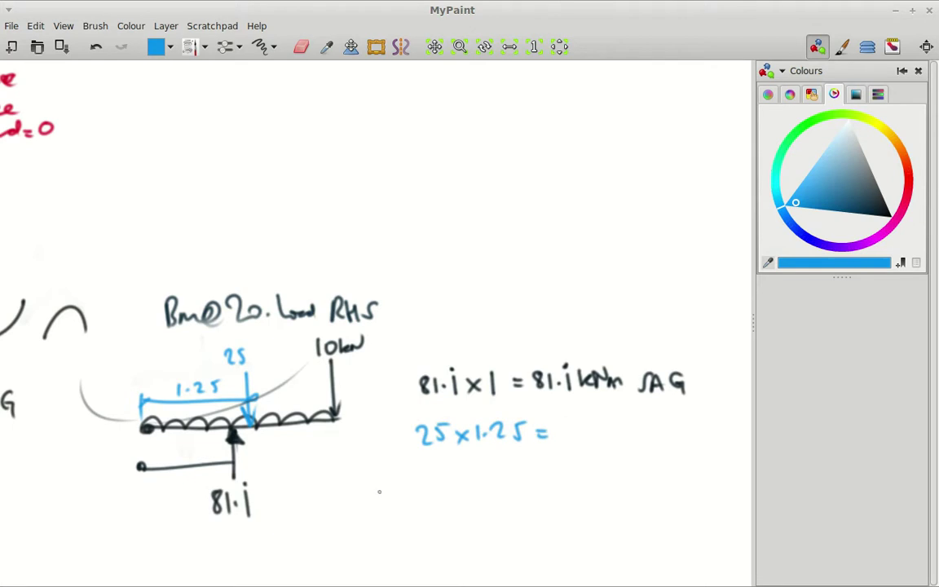
mouse_move(379, 495)
left_mouse_down()
mouse_move(319, 515)
mouse_move(629, 241)
mouse_move(712, 217)
mouse_move(792, 241)
mouse_move(813, 260)
mouse_move(876, 260)
mouse_move(774, 267)
mouse_move(345, 373)
mouse_move(163, 456)
mouse_move(273, 431)
left_mouse_up()
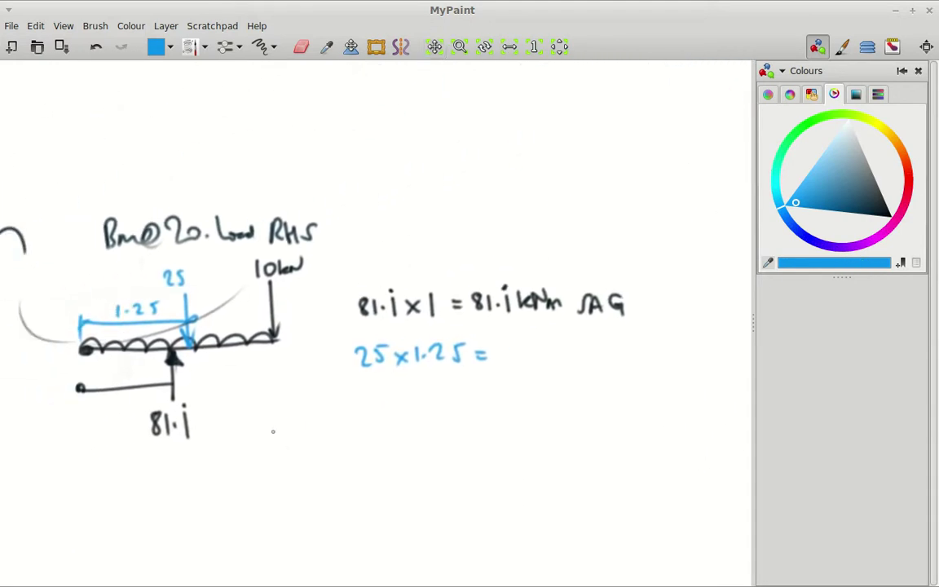
mouse_move(499, 347)
left_mouse_down()
mouse_move(506, 362)
mouse_move(526, 361)
mouse_move(552, 353)
mouse_move(551, 342)
left_mouse_up()
left_click(511, 359)
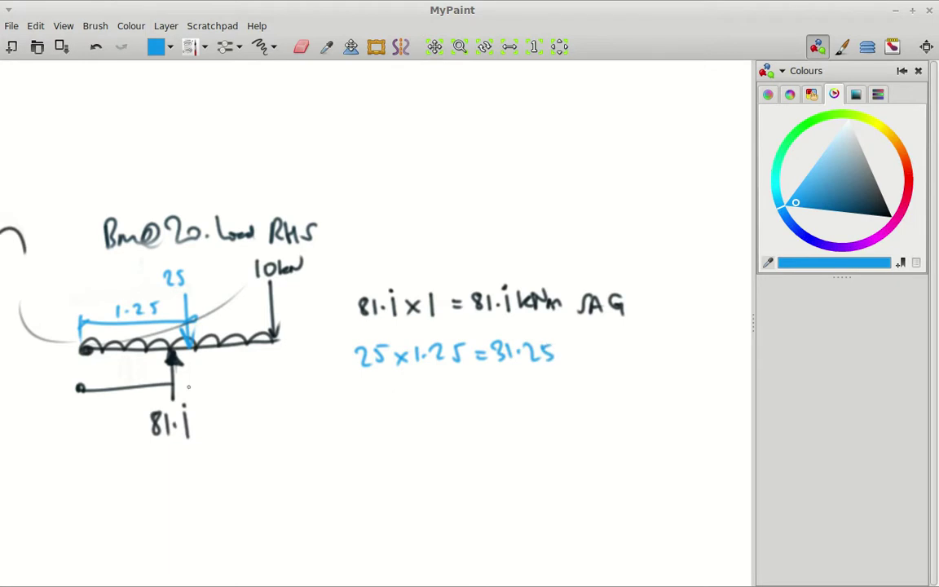
Extend the blue 25 arrow below the beam, sketch a blue hogging curve and mark the 31.25 moment HOG.
left_click_drag(187, 350, 192, 371)
left_click_drag(89, 355, 275, 439)
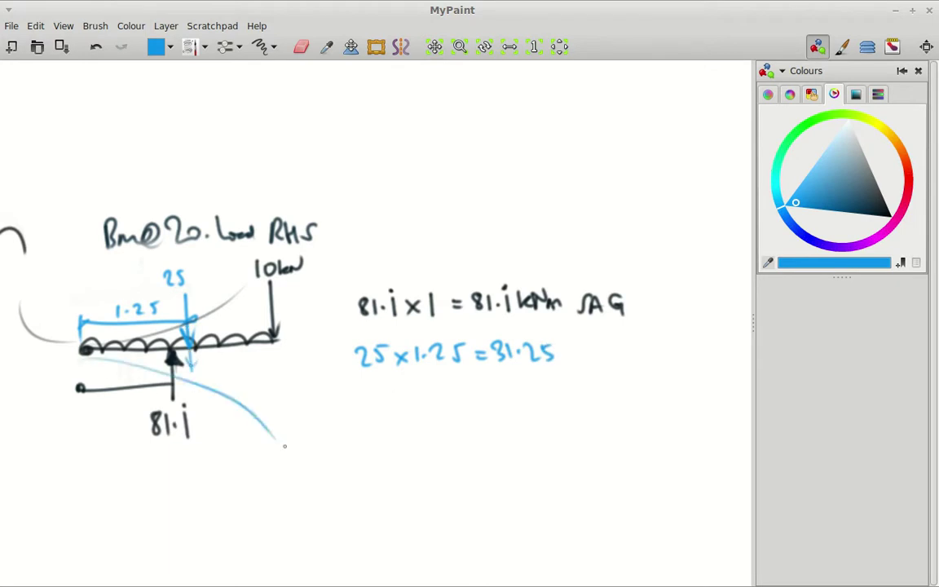
mouse_move(570, 345)
left_mouse_down()
mouse_move(570, 364)
mouse_move(580, 364)
left_mouse_up()
left_click_drag(594, 352, 613, 358)
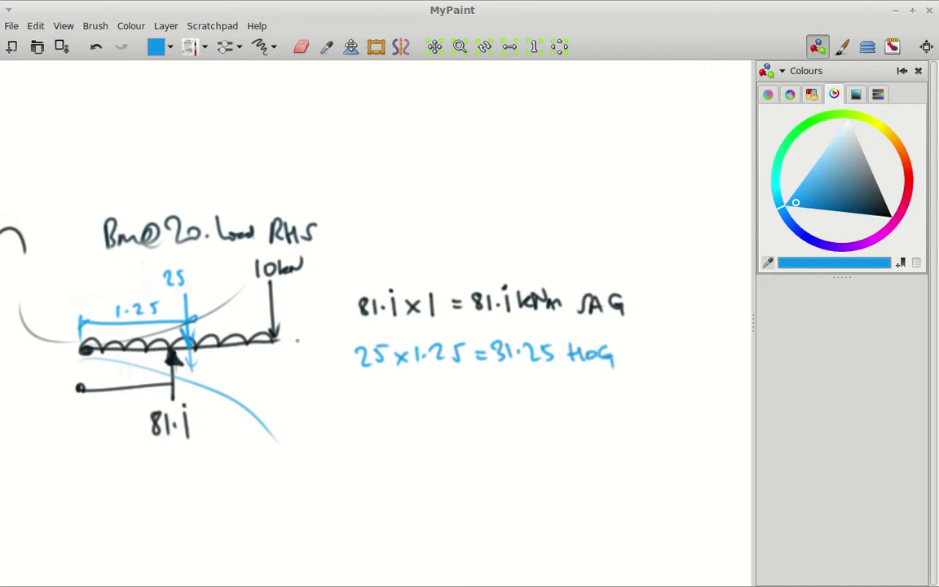
Write 10 x in near-black under the blue calculation and draw a lever-arm line beneath the full beam length.
left_click(883, 210)
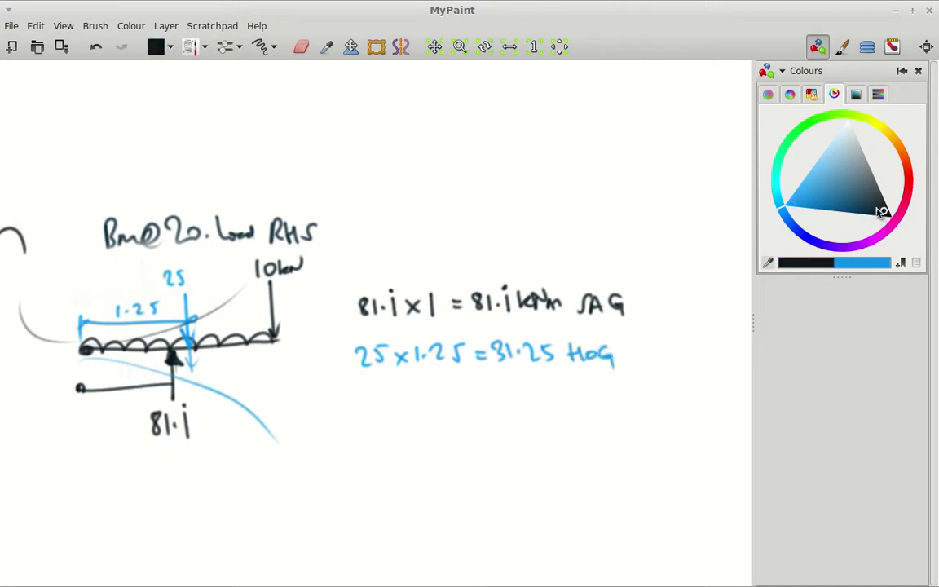
left_click_drag(388, 397, 400, 409)
left_click_drag(400, 397, 389, 410)
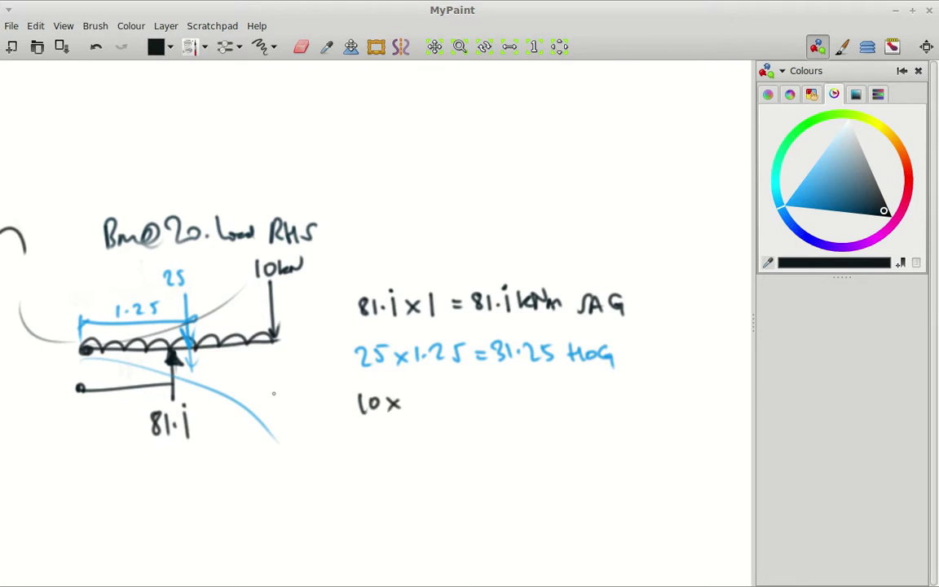
mouse_move(283, 397)
left_mouse_down()
mouse_move(87, 419)
mouse_move(85, 438)
mouse_move(92, 418)
left_mouse_up()
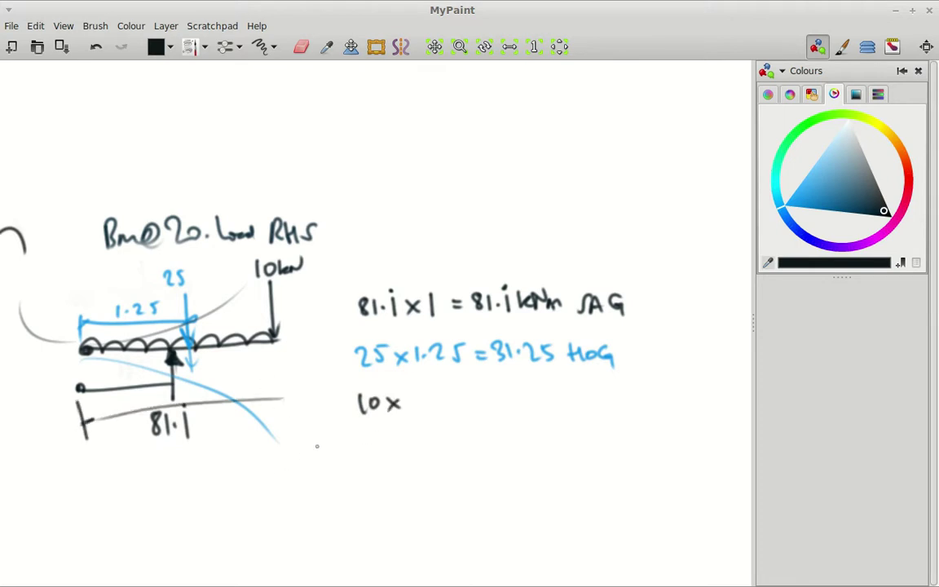
Circle the 1.5 dimension on the main beam and complete the end load's moment as 10 x 2.5 = 25kNm.
mouse_move(281, 366)
left_mouse_down()
mouse_move(614, 515)
mouse_move(660, 515)
left_mouse_up()
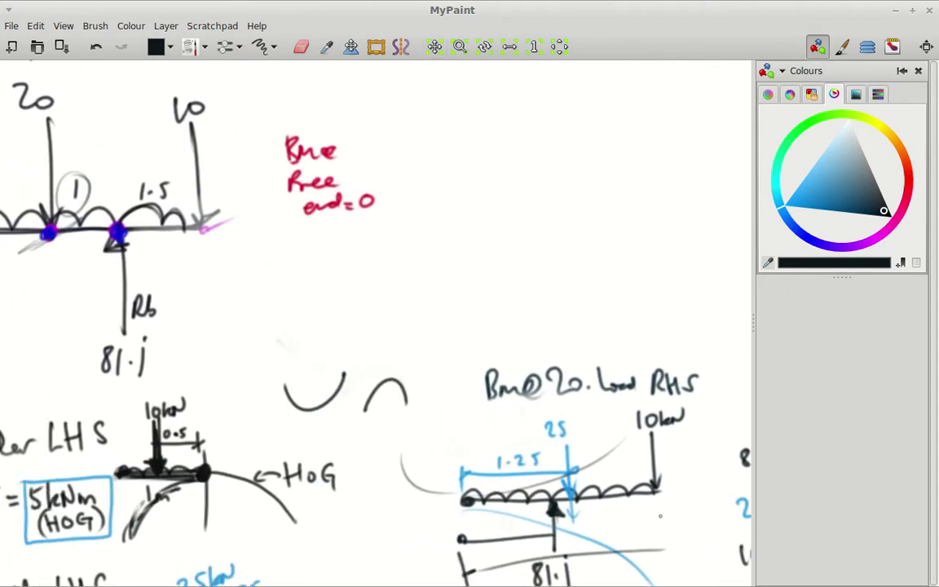
left_click_drag(159, 162, 143, 167)
mouse_move(574, 444)
left_mouse_down()
mouse_move(494, 398)
mouse_move(94, 271)
left_mouse_up()
left_click_drag(311, 380, 323, 393)
mouse_move(327, 386)
left_mouse_down()
mouse_move(342, 394)
mouse_move(349, 377)
mouse_move(385, 381)
left_mouse_up()
mouse_move(373, 391)
left_mouse_down()
mouse_move(423, 392)
mouse_move(452, 377)
left_mouse_up()
left_click_drag(453, 383, 471, 390)
mouse_move(387, 488)
left_mouse_down()
mouse_move(367, 482)
mouse_move(541, 535)
left_mouse_up()
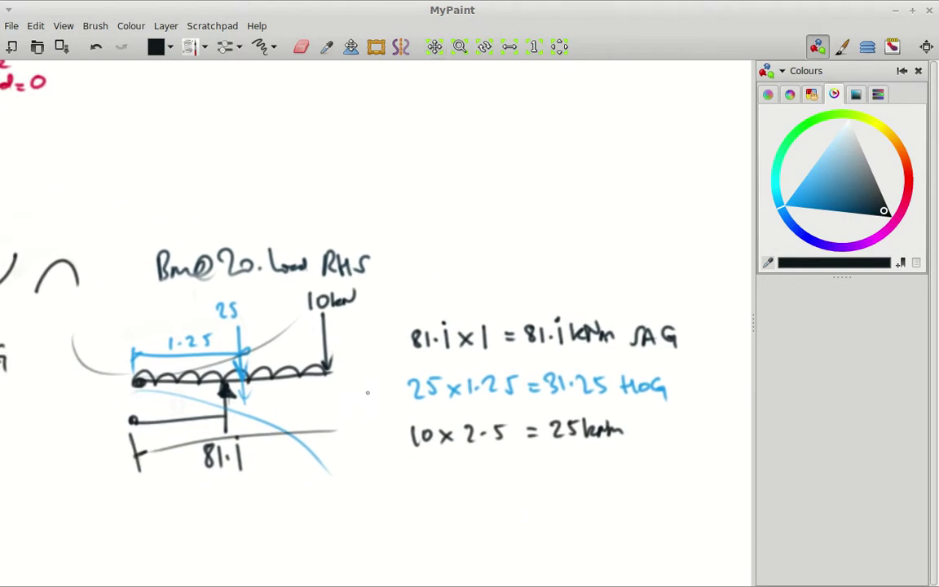
Extend the 10kN arrow below the beam, sketch a near-black hogging curve and mark the 25kNm moment HOG.
left_click_drag(327, 361, 329, 397)
left_click_drag(329, 397, 335, 387)
left_click_drag(212, 386, 339, 444)
left_click_drag(614, 484, 517, 477)
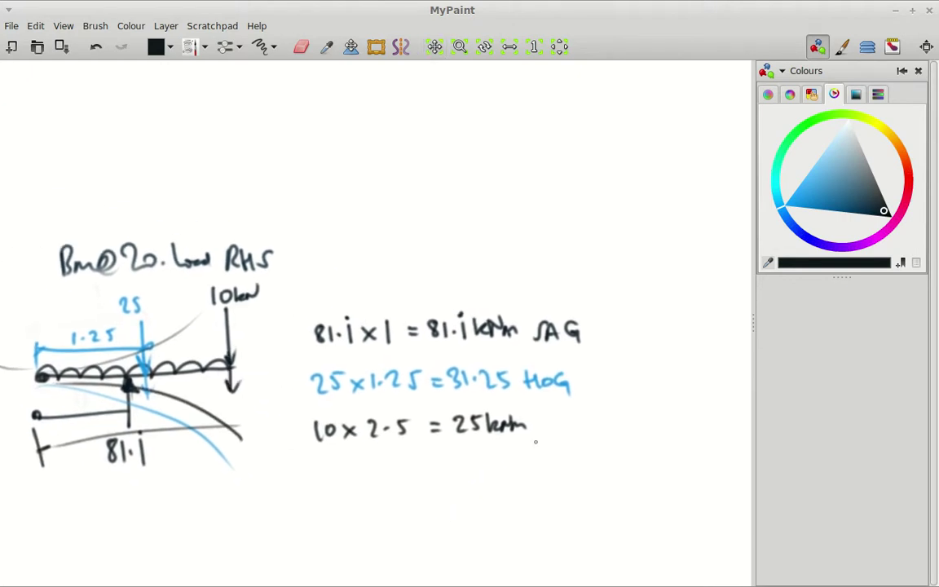
mouse_move(536, 416)
left_mouse_down()
mouse_move(533, 432)
mouse_move(545, 422)
left_mouse_up()
left_click_drag(544, 414, 543, 431)
left_click_drag(555, 419, 574, 422)
Write SAG VS HOG beneath the three moment calculations.
mouse_move(373, 468)
left_mouse_down()
mouse_move(359, 483)
mouse_move(394, 484)
mouse_move(396, 470)
mouse_move(438, 466)
mouse_move(441, 481)
left_mouse_up()
mouse_move(464, 464)
left_mouse_down()
mouse_move(464, 483)
mouse_move(477, 483)
left_mouse_up()
left_click_drag(483, 474, 494, 479)
left_click_drag(511, 466, 505, 477)
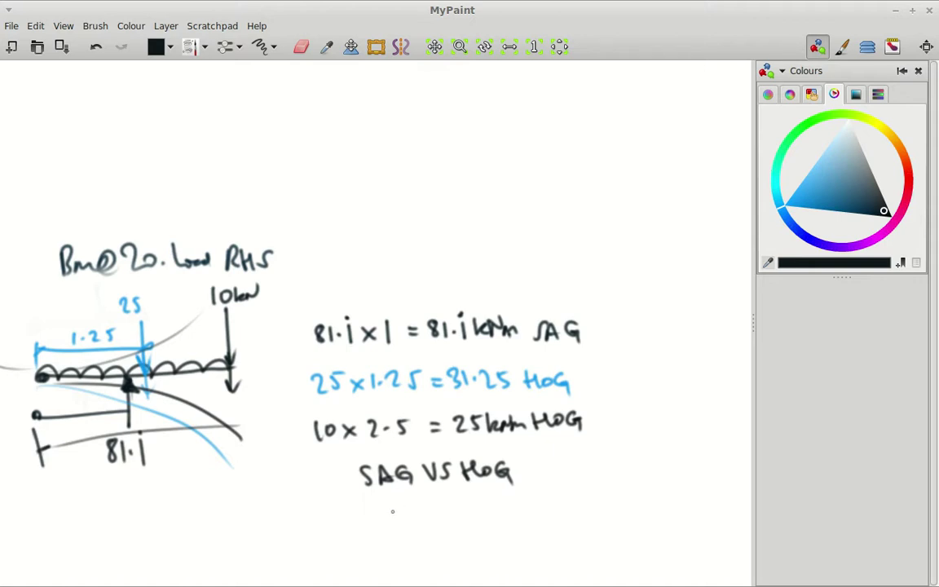
Write the net moment = 24.861kNm SAG under SAG VS HOG and draw a box around it.
left_click_drag(388, 512, 412, 520)
mouse_move(424, 503)
left_mouse_down()
mouse_move(445, 525)
mouse_move(466, 528)
mouse_move(507, 502)
mouse_move(562, 526)
left_mouse_up()
left_click(483, 521)
mouse_move(579, 501)
left_mouse_down()
mouse_move(590, 518)
mouse_move(673, 516)
mouse_move(673, 507)
left_mouse_up()
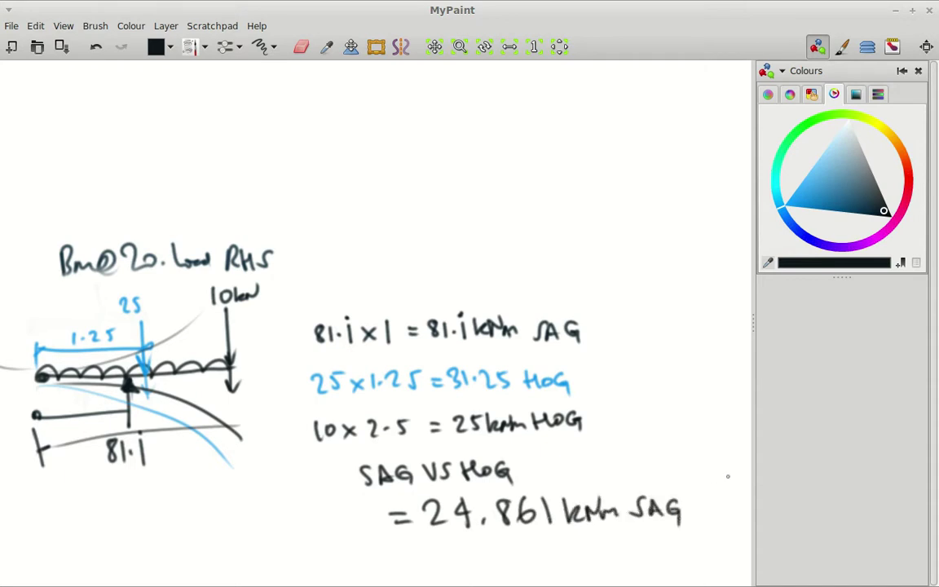
mouse_move(391, 541)
left_mouse_down()
mouse_move(566, 540)
mouse_move(708, 497)
mouse_move(385, 483)
mouse_move(374, 536)
mouse_move(422, 541)
left_mouse_up()
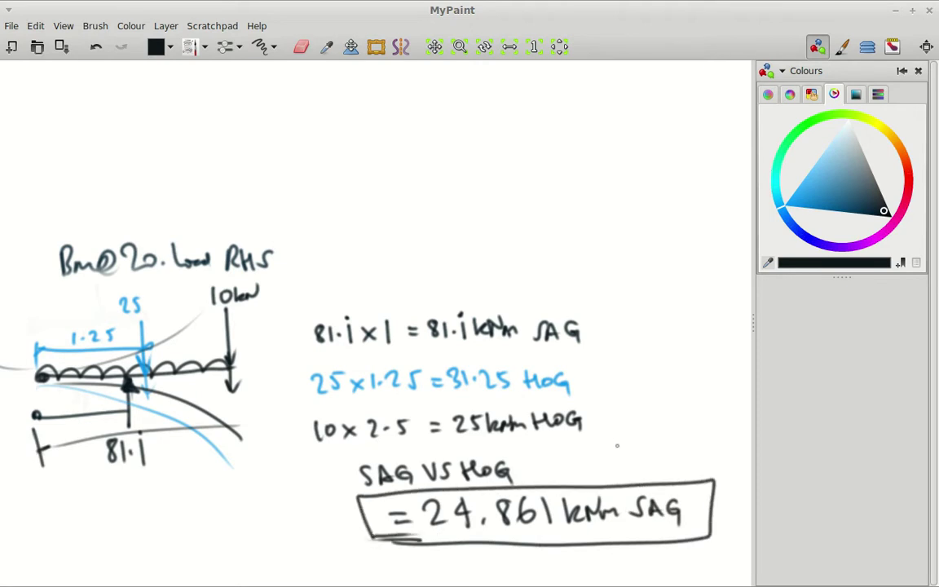
Draw a diagonal cut line through the Rb support point on the main beam.
left_click_drag(634, 394, 686, 257)
left_click_drag(542, 463, 649, 332)
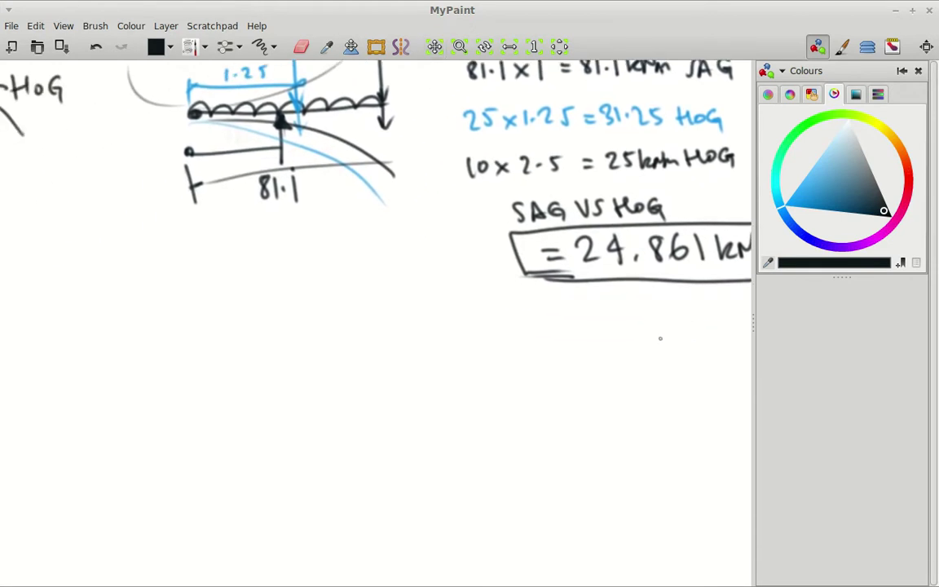
left_click_drag(519, 365, 687, 540)
left_click_drag(440, 391, 619, 529)
left_click_drag(474, 432, 558, 496)
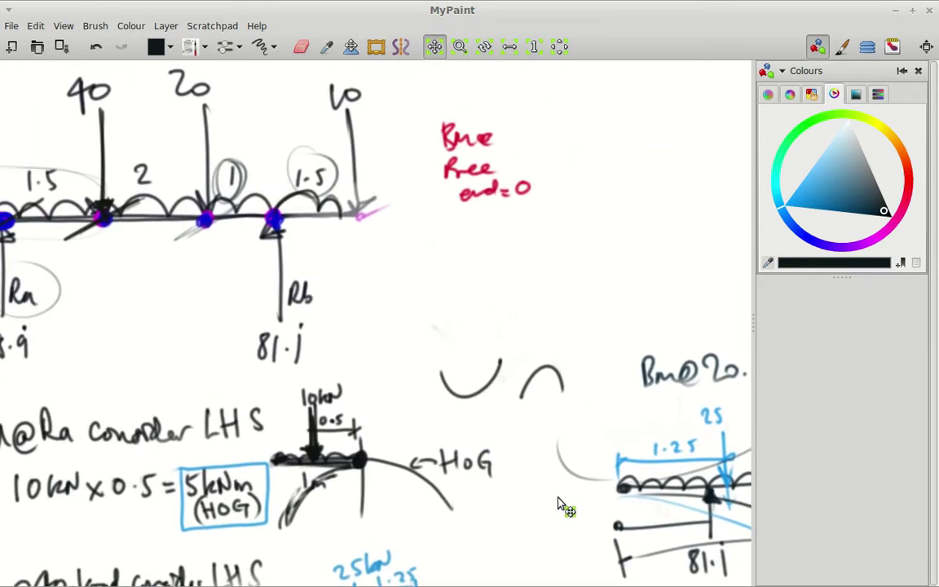
left_click_drag(312, 195, 230, 249)
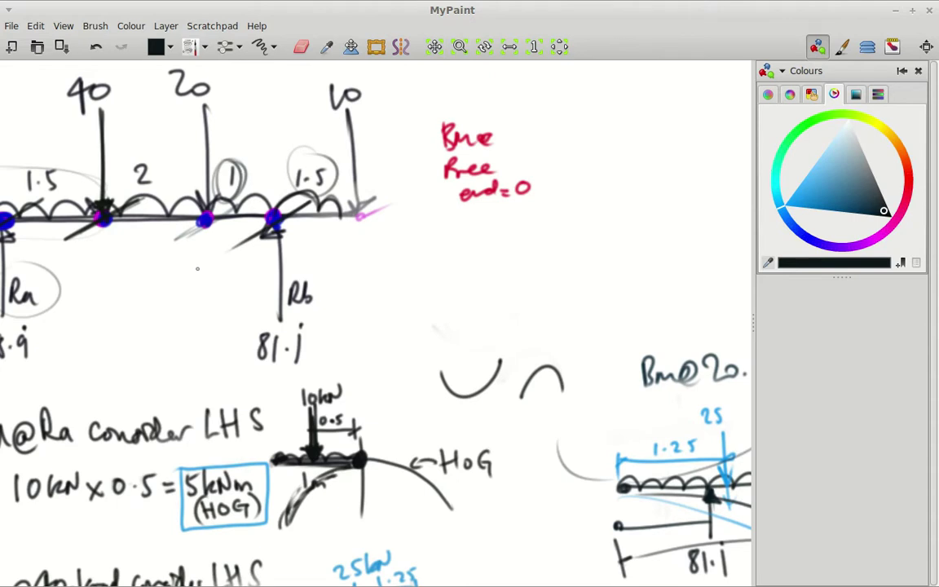
Write the heading BM@Rb RHS in the blank area below the 20 load's beam sketch.
mouse_move(599, 471)
left_mouse_down()
mouse_move(568, 456)
mouse_move(459, 465)
mouse_move(390, 354)
left_mouse_up()
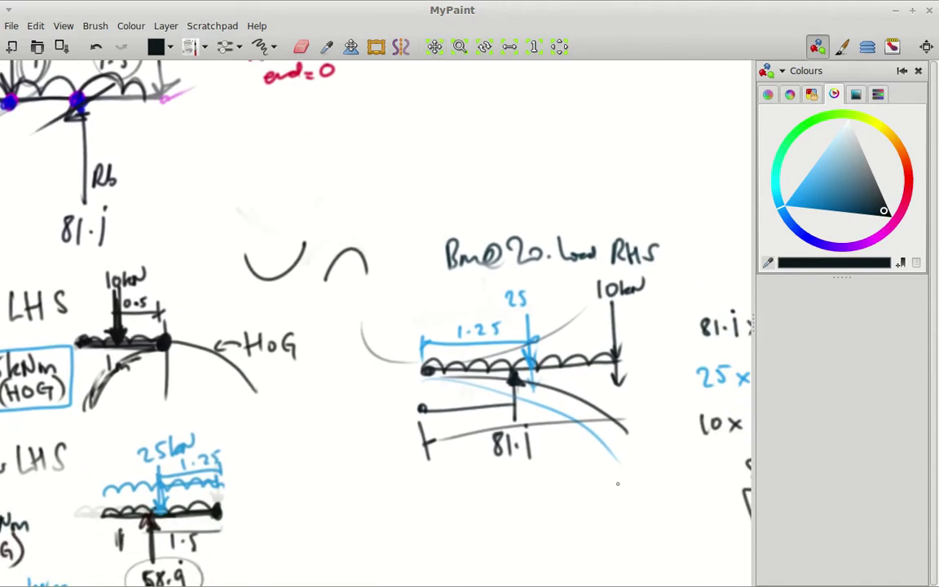
left_click_drag(618, 484, 445, 308)
left_click_drag(280, 401, 281, 435)
left_click_drag(292, 424, 320, 432)
mouse_move(321, 420)
left_mouse_down()
mouse_move(362, 412)
mouse_move(367, 430)
left_mouse_up()
left_click_drag(373, 408, 383, 431)
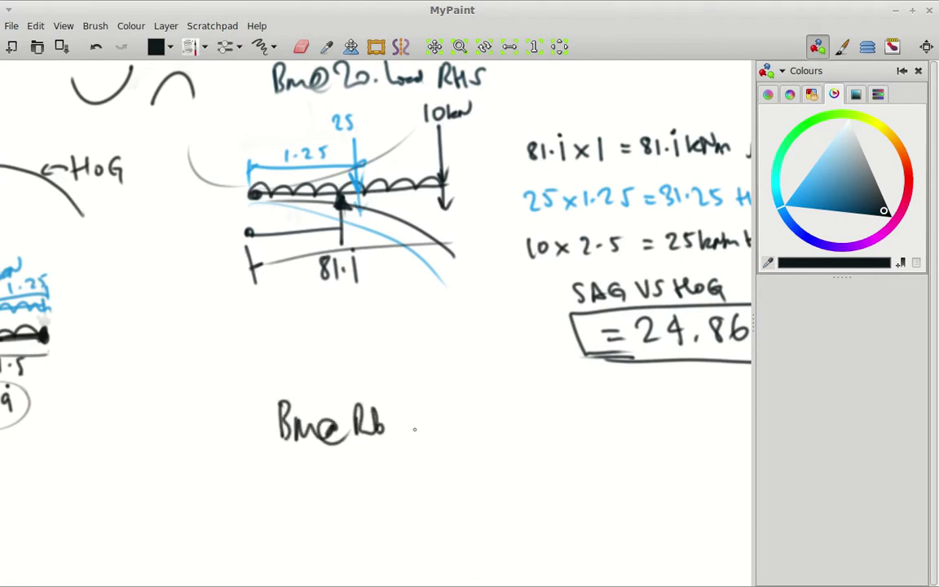
left_click_drag(404, 410, 403, 435)
left_click_drag(405, 412, 423, 434)
left_click_drag(424, 421, 437, 420)
left_click_drag(436, 408, 445, 431)
Draw a 1.5 long beam with a starting dot and UDL scallops under the Rb heading, with a downward 10 arrow at its free end.
mouse_move(507, 494)
left_mouse_down()
mouse_move(539, 315)
mouse_move(476, 317)
left_mouse_up()
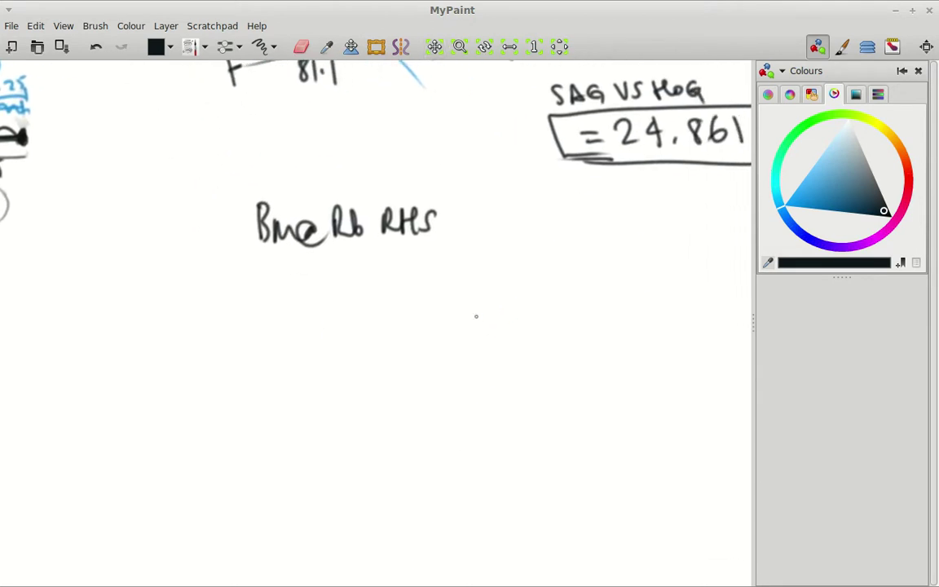
mouse_move(256, 368)
left_mouse_down()
mouse_move(490, 350)
mouse_move(254, 371)
mouse_move(283, 356)
mouse_move(500, 349)
left_mouse_up()
mouse_move(356, 374)
left_mouse_down()
mouse_move(356, 389)
mouse_move(388, 391)
left_mouse_up()
left_click(368, 381)
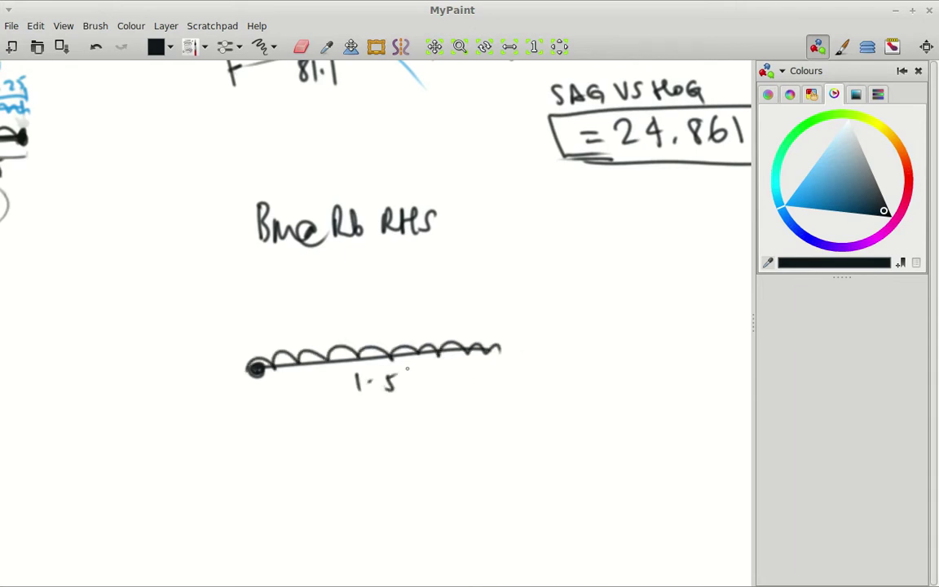
mouse_move(482, 280)
left_mouse_down()
mouse_move(487, 352)
mouse_move(503, 330)
left_mouse_up()
mouse_move(473, 259)
left_mouse_down()
mouse_move(474, 279)
mouse_move(482, 262)
left_mouse_up()
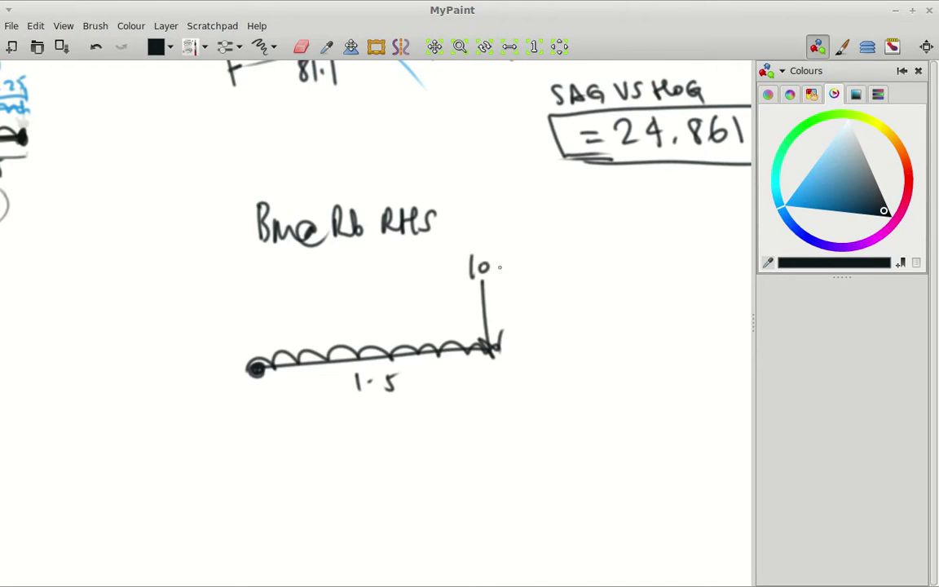
Add a blue downward arrow labelled 25 at the middle of the Rb beam sketch.
left_click_drag(571, 440, 395, 504)
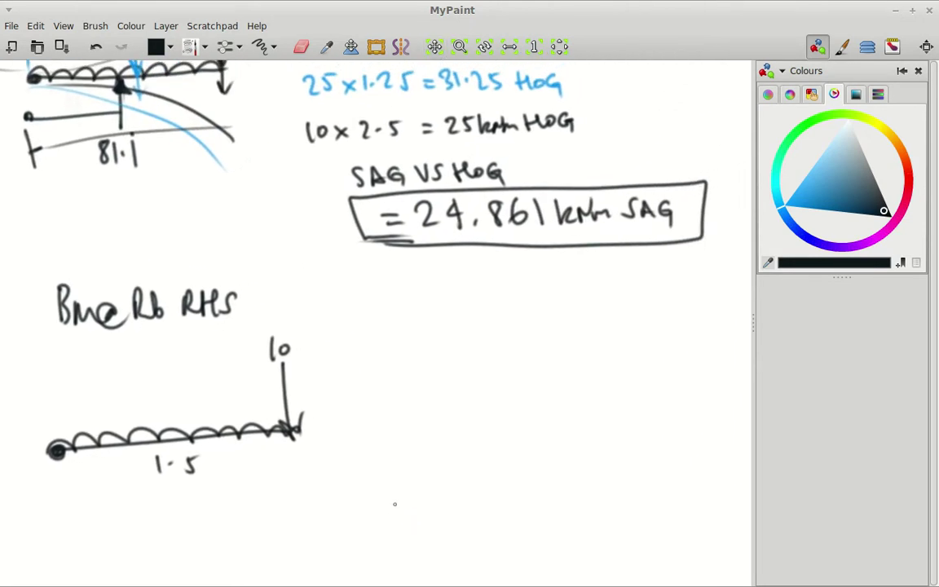
left_click(797, 200)
mouse_move(176, 365)
left_mouse_down()
mouse_move(177, 434)
mouse_move(188, 417)
left_mouse_up()
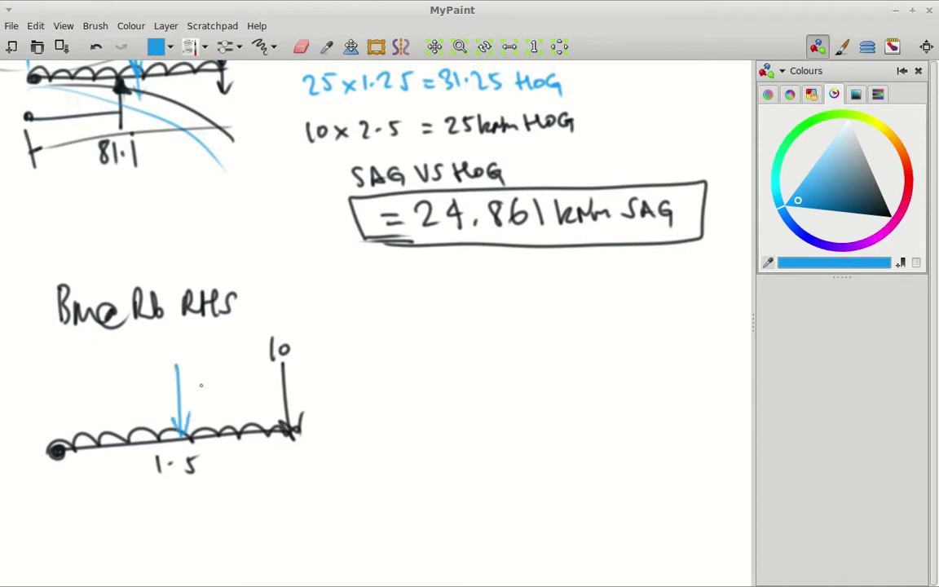
left_click_drag(166, 343, 176, 358)
mouse_move(188, 342)
left_mouse_down()
mouse_move(183, 359)
mouse_move(193, 339)
mouse_move(173, 350)
mouse_move(193, 346)
mouse_move(180, 433)
left_mouse_up()
Erase the 25 label above the blue arrow, redraw the arrow more heavily and label it 15.
key("e")
key("e")
mouse_move(180, 433)
left_mouse_down()
mouse_move(188, 414)
mouse_move(183, 421)
left_mouse_up()
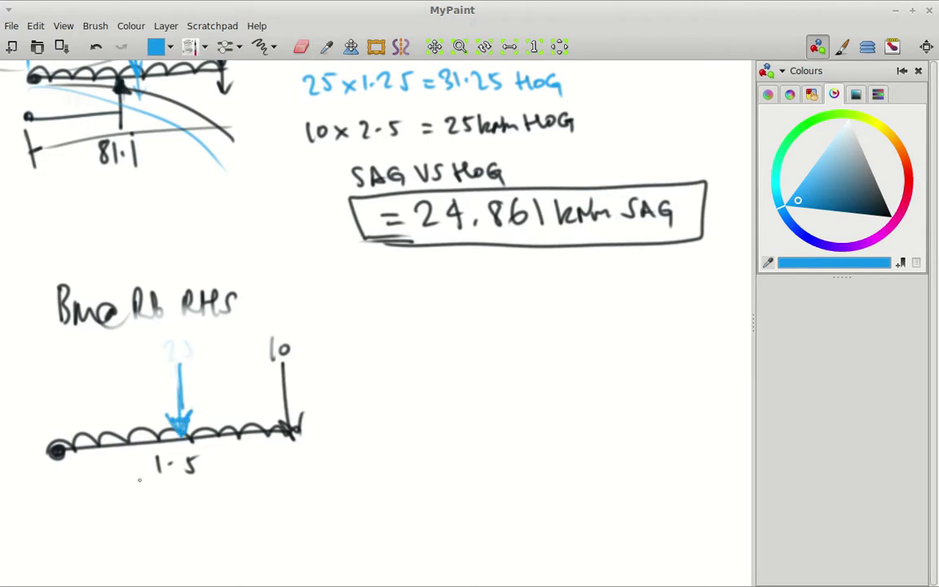
mouse_move(167, 341)
left_mouse_down()
mouse_move(167, 360)
mouse_move(176, 359)
left_mouse_up()
left_click_drag(180, 340, 192, 340)
Add a blue 0.75 dimension from the Rb beam's starting dot to the 15 arrow.
mouse_move(179, 388)
left_mouse_down()
mouse_move(50, 395)
mouse_move(50, 423)
left_mouse_up()
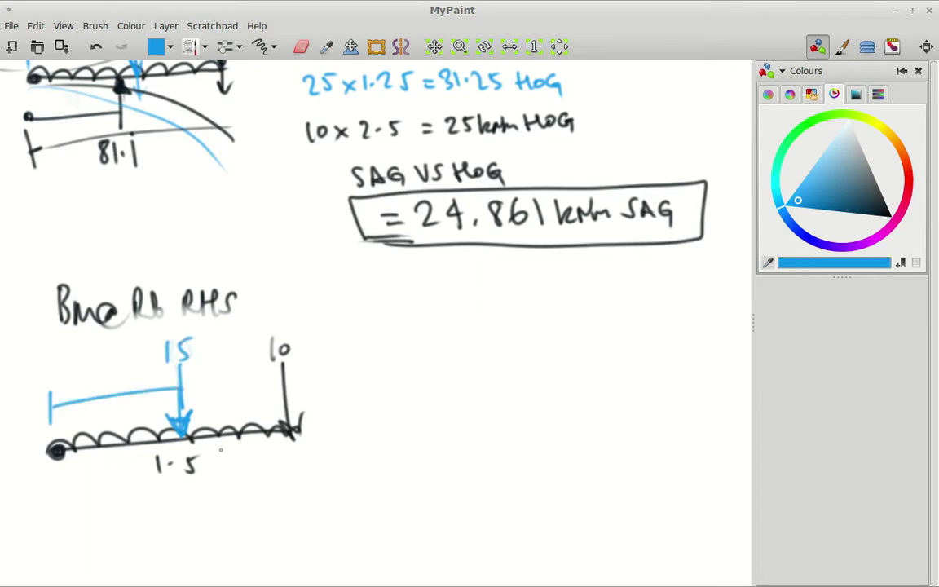
left_click_drag(101, 377, 133, 381)
left_click(114, 379)
left_click_drag(136, 369, 145, 366)
Write the blue calculation 15 x 0.75 = 11.25kNm beside the Rb beam sketch.
mouse_move(397, 348)
left_mouse_down()
mouse_move(397, 382)
mouse_move(428, 348)
left_mouse_up()
mouse_move(440, 357)
left_mouse_down()
mouse_move(459, 378)
mouse_move(440, 379)
left_mouse_up()
left_click(498, 365)
mouse_move(483, 348)
left_mouse_down()
mouse_move(522, 356)
mouse_move(516, 375)
left_mouse_up()
mouse_move(544, 350)
left_mouse_down()
mouse_move(541, 373)
mouse_move(559, 348)
mouse_move(590, 352)
left_mouse_up()
left_click_drag(579, 364, 592, 361)
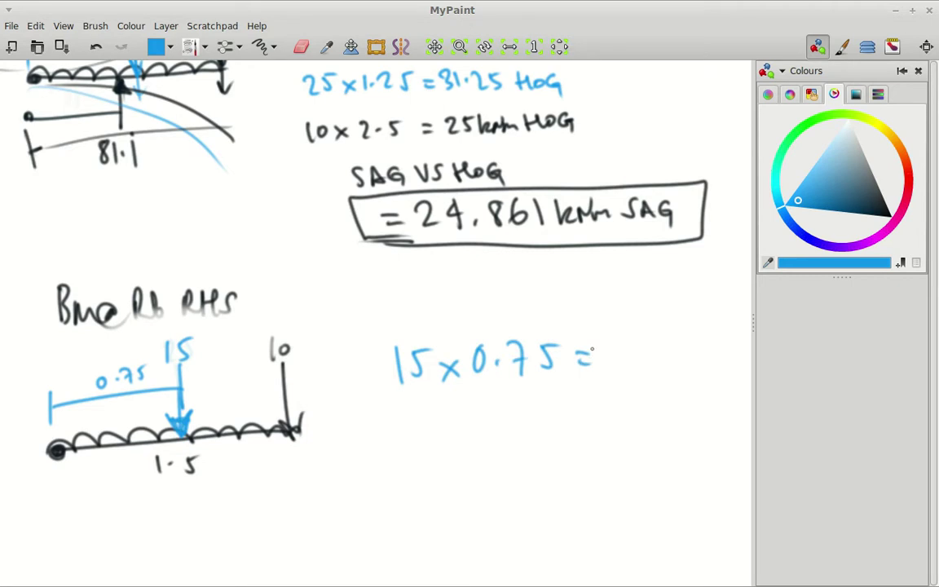
mouse_move(607, 340)
left_mouse_down()
mouse_move(606, 366)
mouse_move(653, 364)
left_mouse_up()
left_click(622, 358)
mouse_move(656, 340)
left_mouse_down()
mouse_move(673, 342)
mouse_move(678, 368)
mouse_move(724, 354)
left_mouse_up()
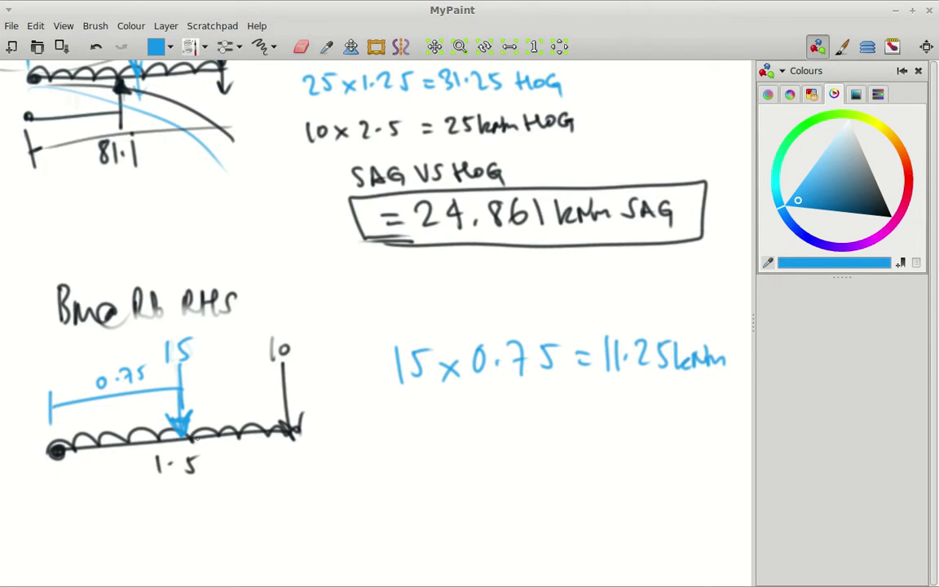
Sketch a blue hogging curve below the Rb beam, mark the 11.25kNm result HOG, and cross the 7 in 0.75.
left_click_drag(178, 411, 184, 458)
left_click_drag(57, 450, 267, 520)
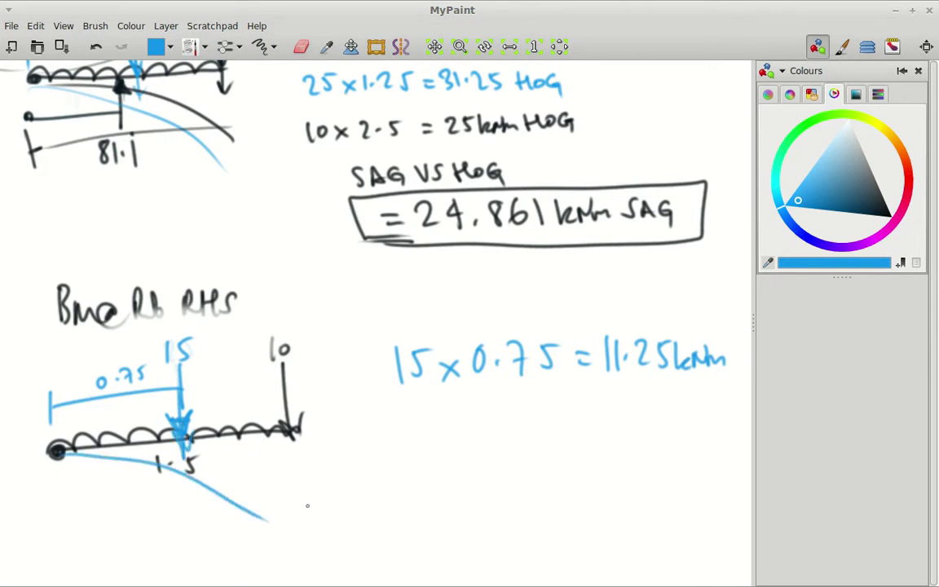
mouse_move(624, 382)
left_mouse_down()
mouse_move(623, 408)
mouse_move(644, 392)
left_mouse_up()
mouse_move(643, 383)
left_mouse_down()
mouse_move(644, 404)
mouse_move(663, 388)
left_mouse_up()
mouse_move(686, 387)
left_mouse_down()
mouse_move(682, 401)
mouse_move(692, 392)
left_mouse_up()
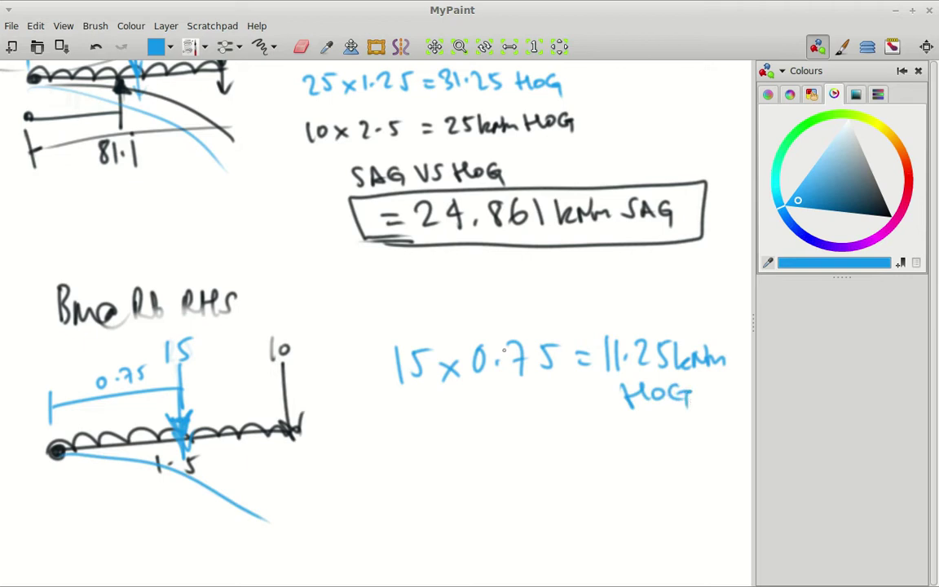
left_click_drag(516, 345, 520, 376)
Switch to black and write 10 x 1.5 = 15kNm below the blue calculation.
left_click(884, 214)
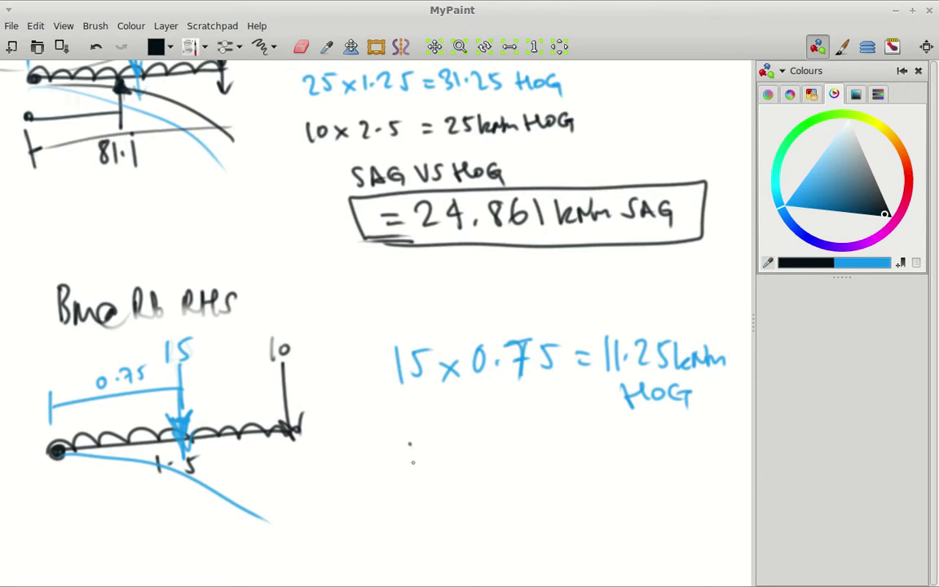
left_click_drag(409, 445, 409, 468)
left_click_drag(425, 448, 469, 470)
mouse_move(468, 453)
left_mouse_down()
mouse_move(445, 469)
mouse_move(562, 463)
left_mouse_up()
left_click(489, 461)
left_click_drag(577, 440, 575, 461)
mouse_move(577, 440)
left_mouse_down()
mouse_move(587, 438)
mouse_move(597, 463)
left_mouse_up()
mouse_move(610, 447)
left_mouse_down()
mouse_move(613, 462)
mouse_move(644, 458)
left_mouse_up()
Extend the 10 arrow below the Rb beam, mark the 15kNm result HOG and sketch a black hogging curve.
left_click_drag(298, 432, 299, 475)
left_click_drag(287, 459, 306, 461)
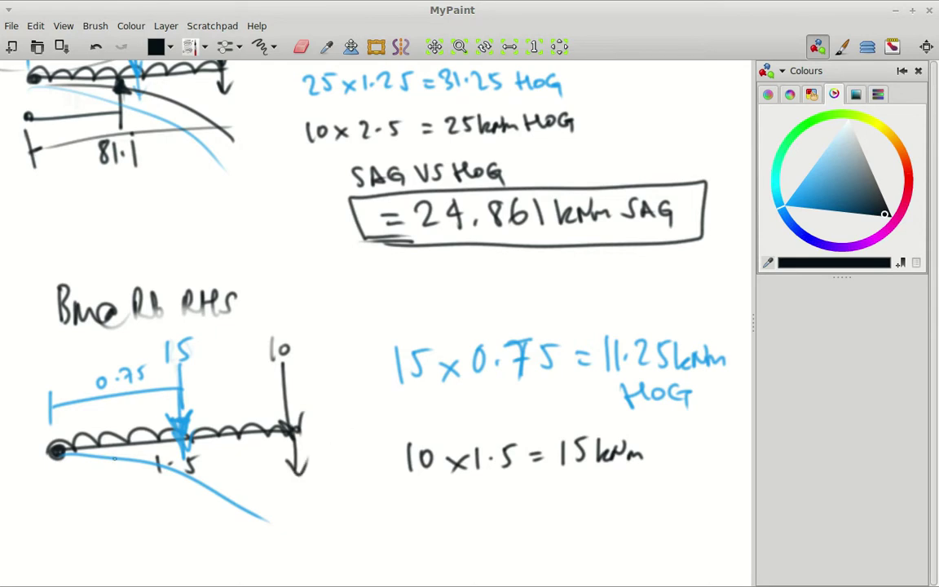
left_click_drag(659, 440, 657, 463)
mouse_move(657, 451)
left_mouse_down()
mouse_move(672, 450)
mouse_move(670, 464)
left_mouse_up()
left_click_drag(686, 441, 704, 452)
left_click_drag(63, 450, 299, 522)
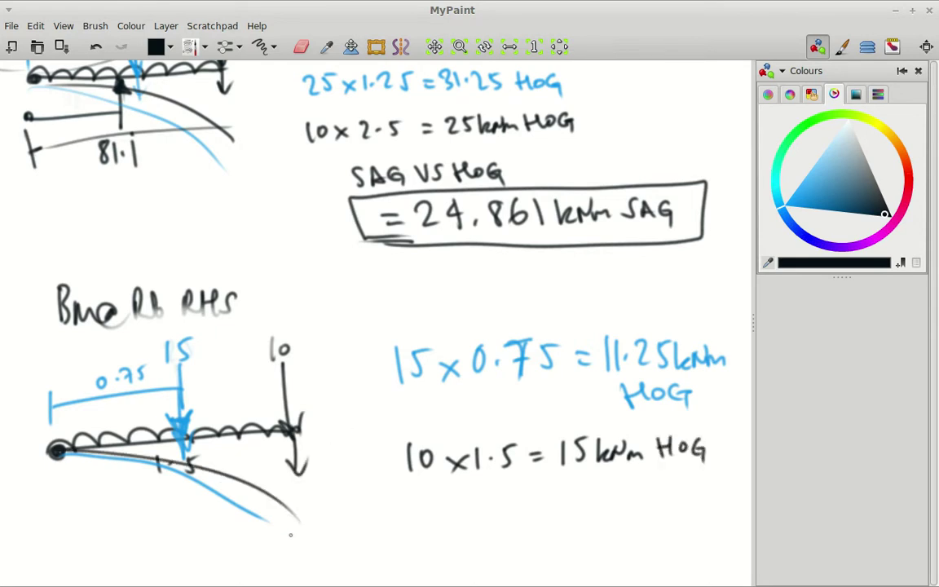
Write the sum 15 + 11.25 = 26.25kNm under the two Rb moment calculations.
mouse_move(498, 494)
left_mouse_down()
mouse_move(499, 518)
mouse_move(507, 518)
left_mouse_up()
left_click_drag(511, 496, 553, 517)
mouse_move(561, 496)
left_mouse_down()
mouse_move(561, 517)
mouse_move(596, 514)
left_mouse_up()
left_click(568, 514)
left_click_drag(597, 498, 625, 504)
left_click_drag(612, 511, 625, 511)
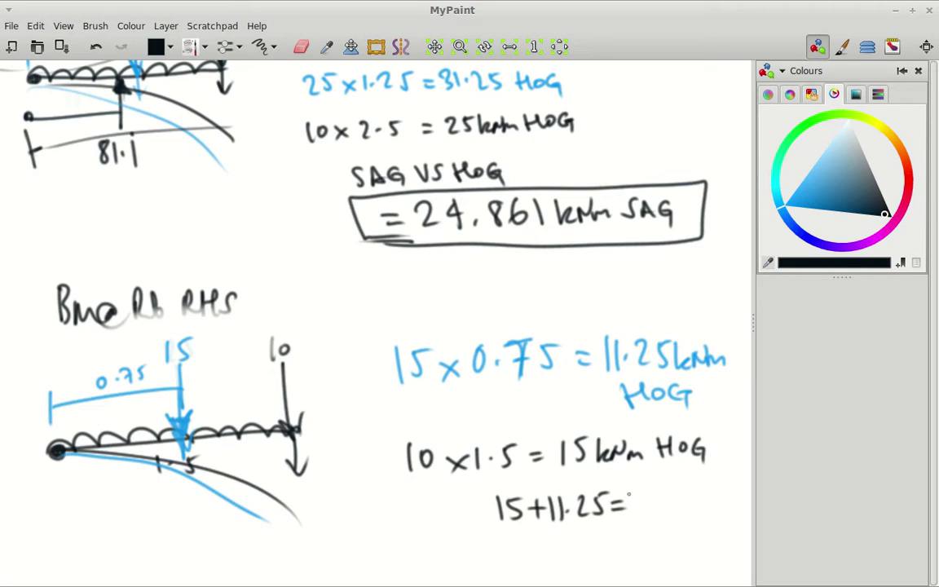
mouse_move(633, 492)
left_mouse_down()
mouse_move(645, 509)
mouse_move(693, 507)
left_mouse_up()
left_click(669, 504)
mouse_move(697, 489)
left_mouse_down()
mouse_move(711, 506)
mouse_move(742, 505)
left_mouse_up()
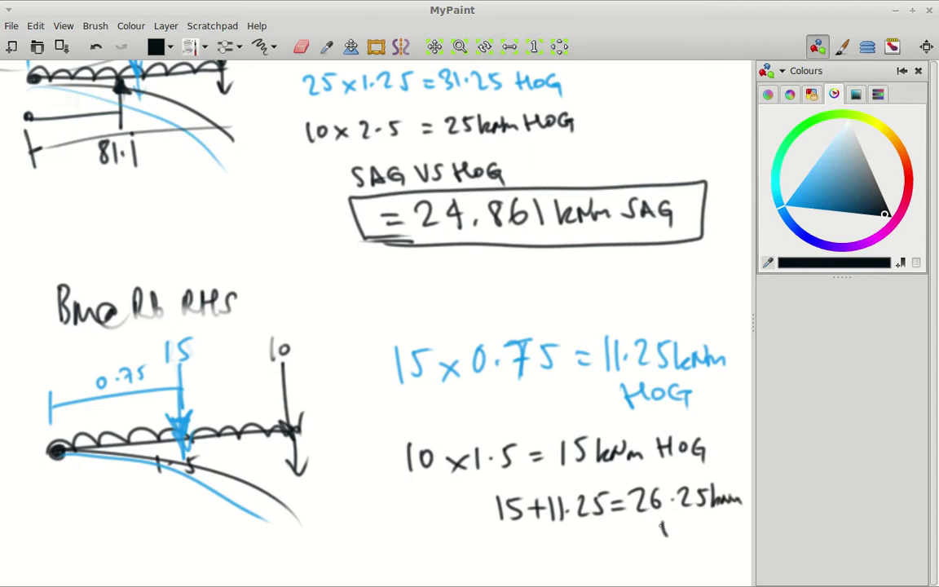
Write HOG under 26.25kNm and draw a box around the result.
left_click_drag(661, 521, 662, 537)
left_click_drag(671, 522, 672, 537)
left_click_drag(661, 530, 672, 530)
left_click_drag(683, 526, 702, 531)
mouse_move(633, 477)
left_mouse_down()
mouse_move(741, 528)
mouse_move(743, 539)
left_mouse_up()
In the blank area below the 57.25kNm SAG result, draw a beam line with upward support arrows labelled Ra and Rb.
scroll(375, 326, "down", 2)
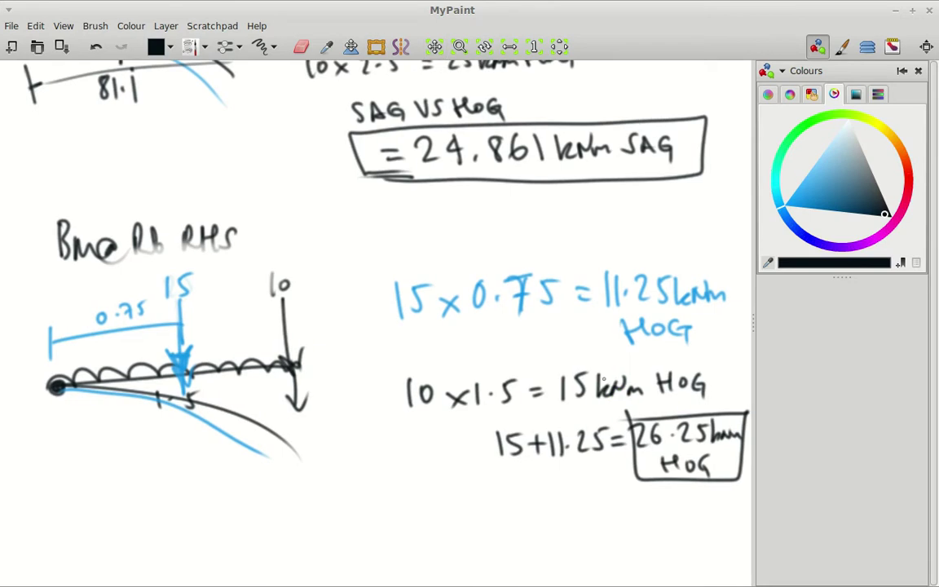
scroll(573, 280, "down", 2)
scroll(396, 220, "up", 1)
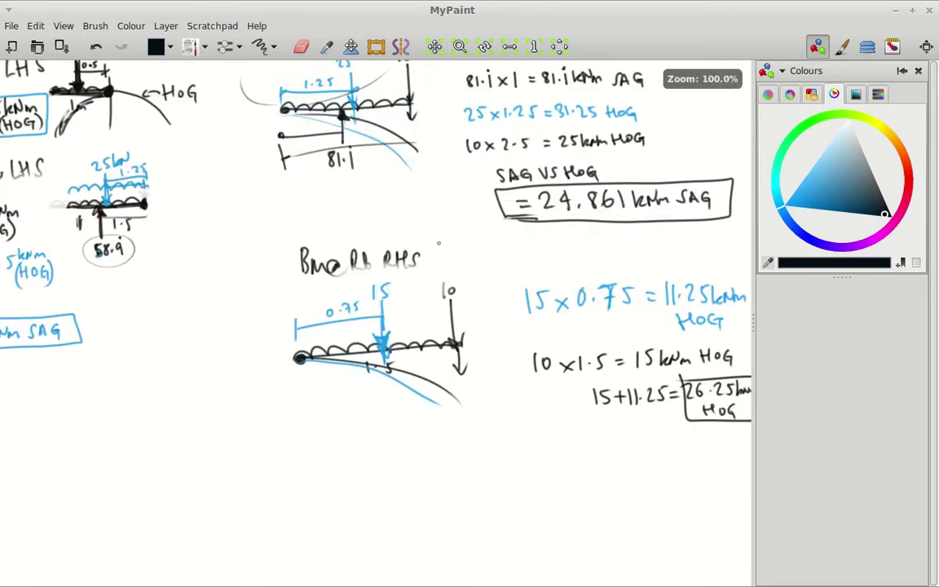
left_click_drag(450, 285, 611, 438)
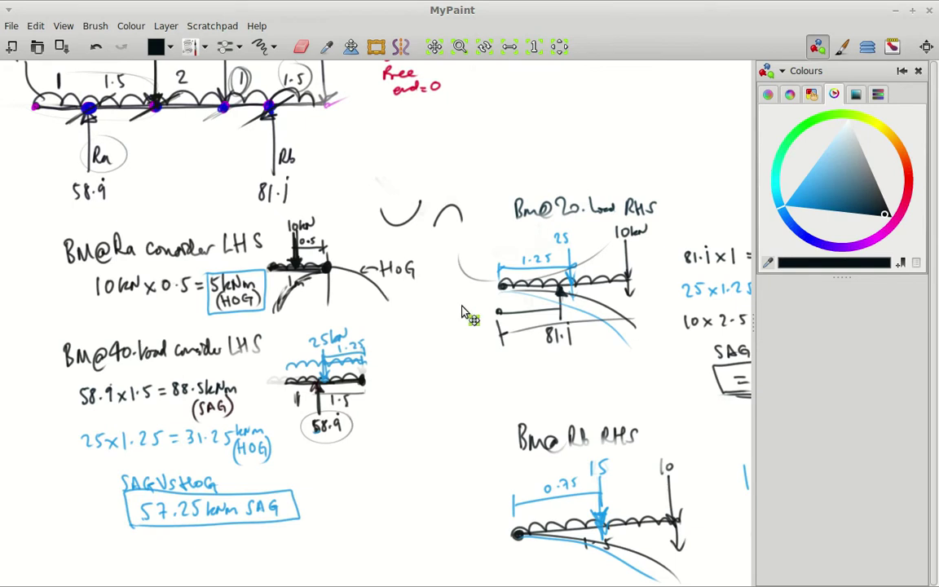
mouse_move(472, 310)
left_mouse_down()
mouse_move(515, 222)
mouse_move(604, 358)
mouse_move(578, 289)
mouse_move(562, 285)
left_mouse_up()
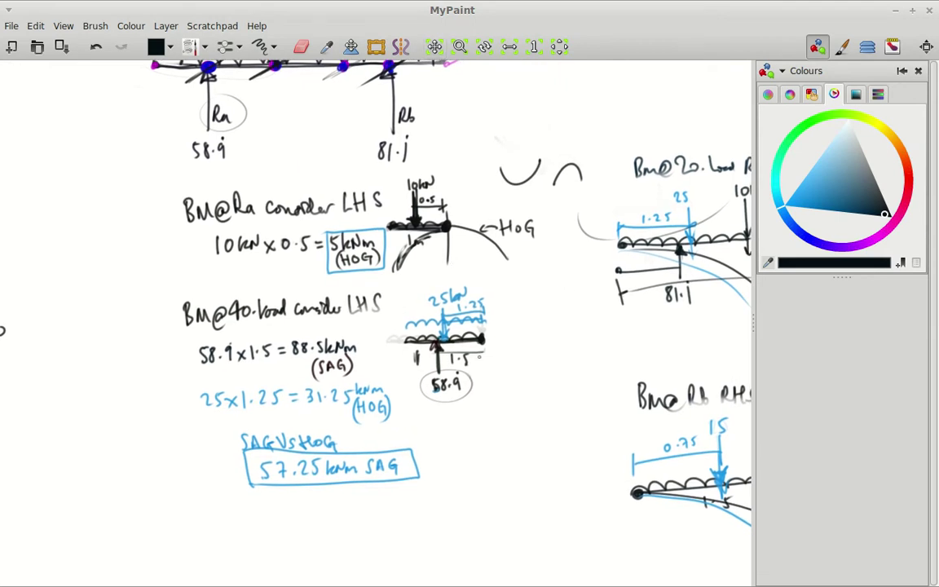
left_click_drag(434, 318, 480, 51)
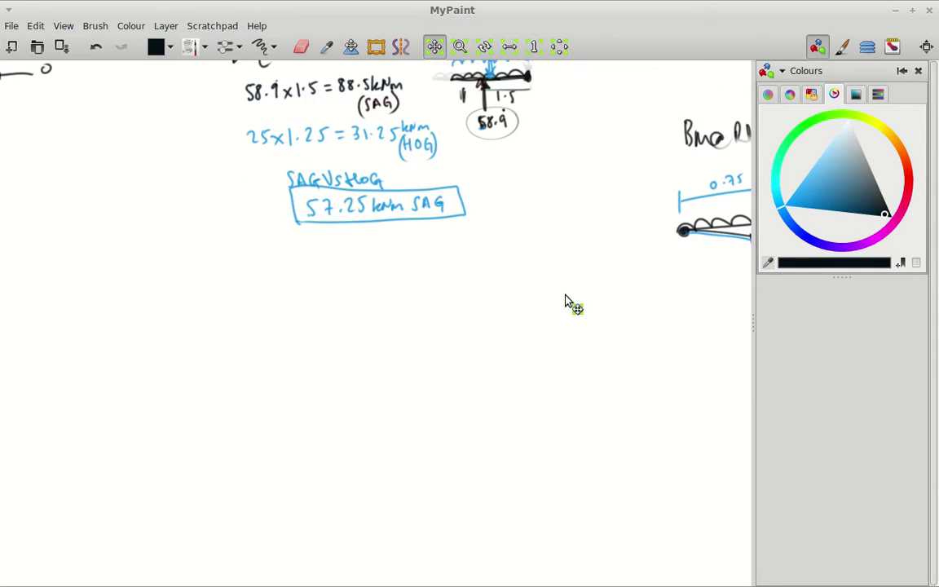
left_click_drag(238, 377, 513, 370)
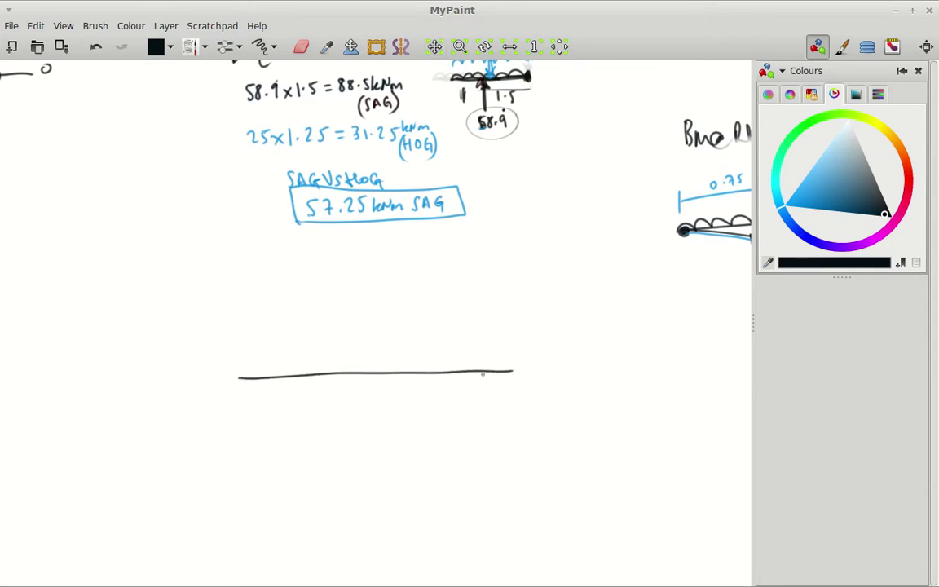
left_click_drag(296, 386, 301, 421)
left_click_drag(287, 397, 303, 396)
left_click_drag(457, 379, 462, 425)
left_click_drag(453, 398, 467, 393)
left_click_drag(295, 432, 304, 450)
left_click_drag(306, 445, 318, 447)
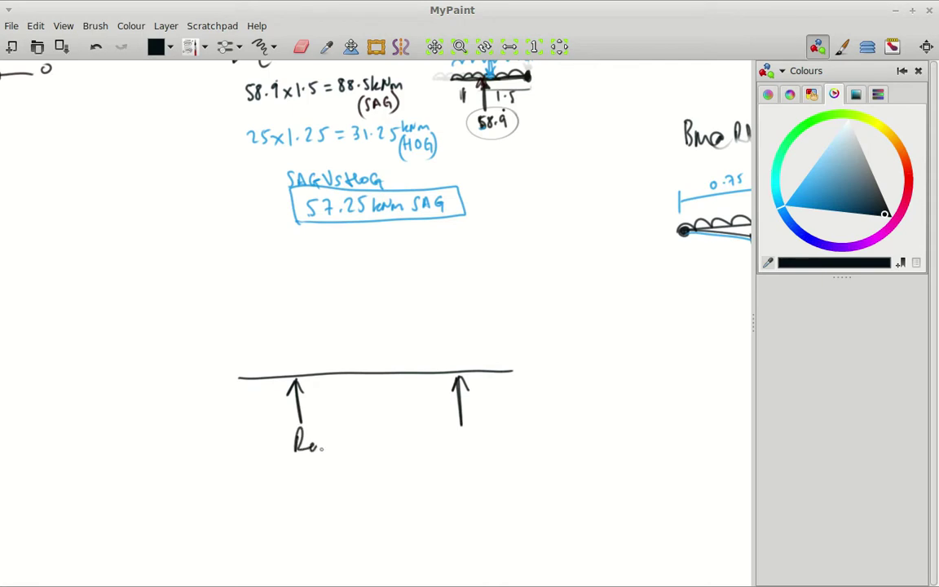
mouse_move(452, 430)
left_mouse_down()
mouse_move(461, 448)
mouse_move(471, 441)
left_mouse_up()
Add three downward load arrows labelled 40, 20 and 10 to the new beam, with a wavy UDL line along it.
mouse_move(327, 324)
left_mouse_down()
mouse_move(330, 373)
mouse_move(340, 359)
left_mouse_up()
left_click_drag(406, 323, 407, 373)
left_click_drag(418, 359, 407, 372)
left_click_drag(515, 315, 515, 371)
left_click_drag(512, 358, 515, 371)
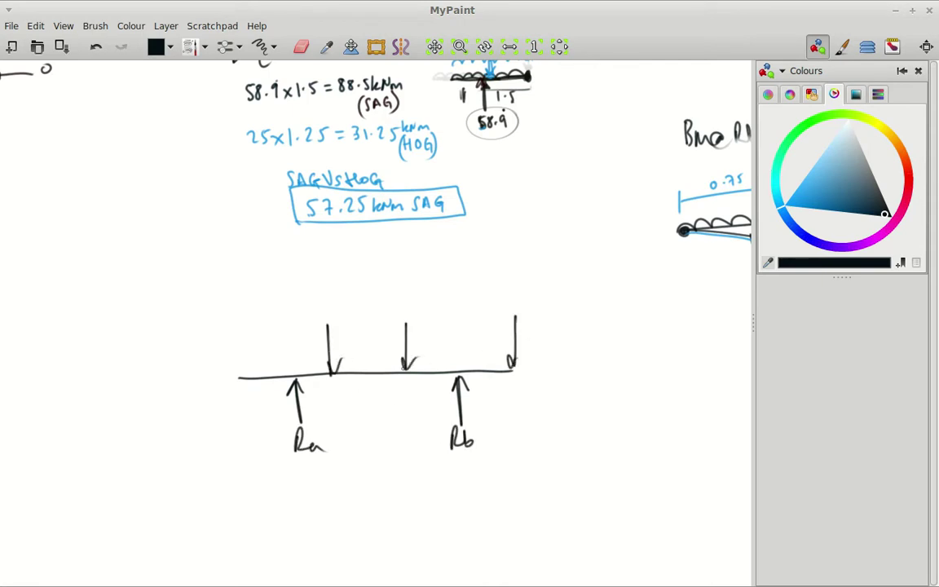
mouse_move(227, 384)
left_mouse_down()
mouse_move(261, 371)
mouse_move(517, 372)
left_mouse_up()
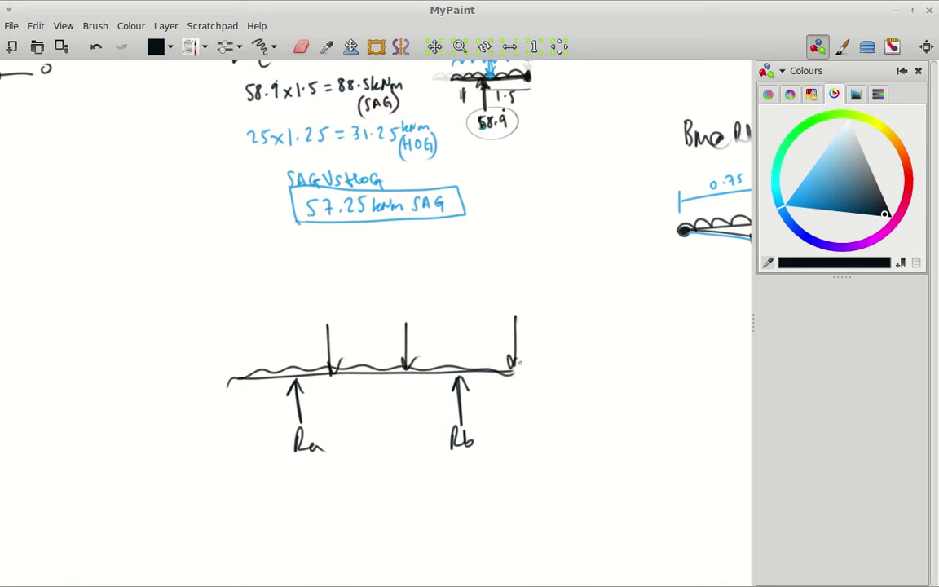
mouse_move(313, 304)
left_mouse_down()
mouse_move(316, 321)
mouse_move(321, 315)
left_mouse_up()
left_click_drag(325, 308, 325, 313)
left_click_drag(502, 229, 482, 247)
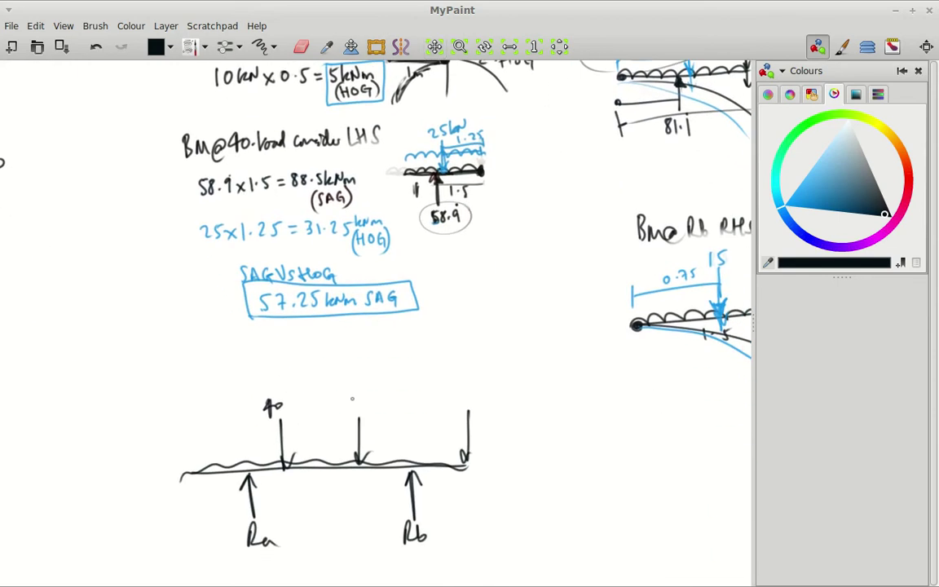
left_click_drag(458, 396, 459, 410)
left_click_drag(467, 398, 467, 399)
Write BMD below the new beam and draw a long horizontal baseline beside it.
mouse_move(479, 478)
left_mouse_down()
mouse_move(502, 419)
mouse_move(505, 296)
mouse_move(518, 286)
left_mouse_up()
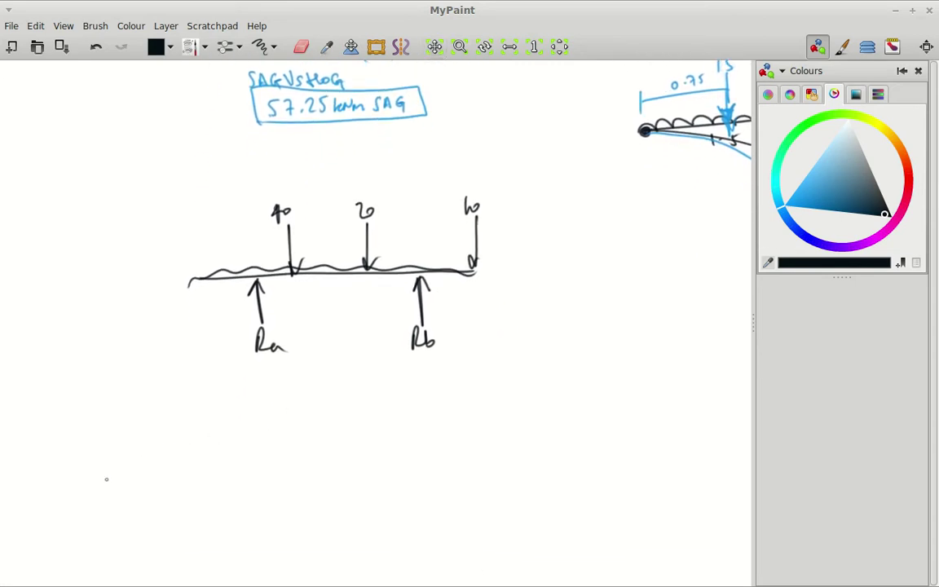
left_click_drag(70, 451, 79, 481)
mouse_move(95, 462)
left_mouse_down()
mouse_move(97, 478)
mouse_move(112, 461)
mouse_move(118, 471)
mouse_move(531, 456)
left_mouse_up()
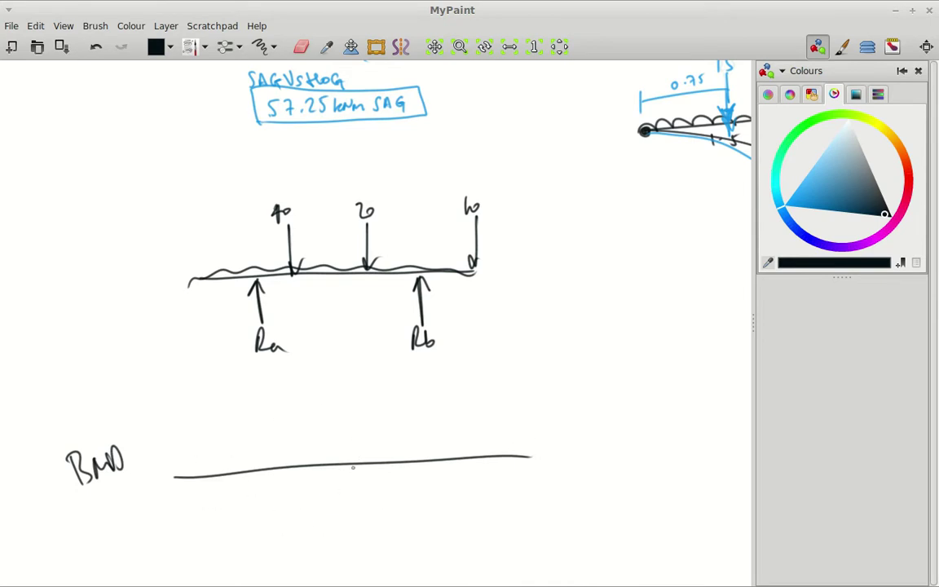
Add circled plus and minus signs at the BMD baseline's start, labelling plus SAG and minus HOG.
mouse_move(116, 469)
left_mouse_down()
mouse_move(158, 455)
mouse_move(152, 461)
left_mouse_up()
left_click_drag(149, 503, 159, 502)
left_click_drag(144, 443, 149, 439)
mouse_move(150, 488)
left_mouse_down()
mouse_move(161, 512)
mouse_move(151, 490)
left_mouse_up()
mouse_move(137, 421)
left_mouse_down()
mouse_move(132, 432)
mouse_move(147, 430)
left_mouse_up()
left_click_drag(140, 426, 147, 423)
left_click_drag(156, 414, 159, 427)
left_click_drag(139, 530, 147, 540)
left_click_drag(140, 536, 148, 534)
left_click_drag(156, 529, 174, 543)
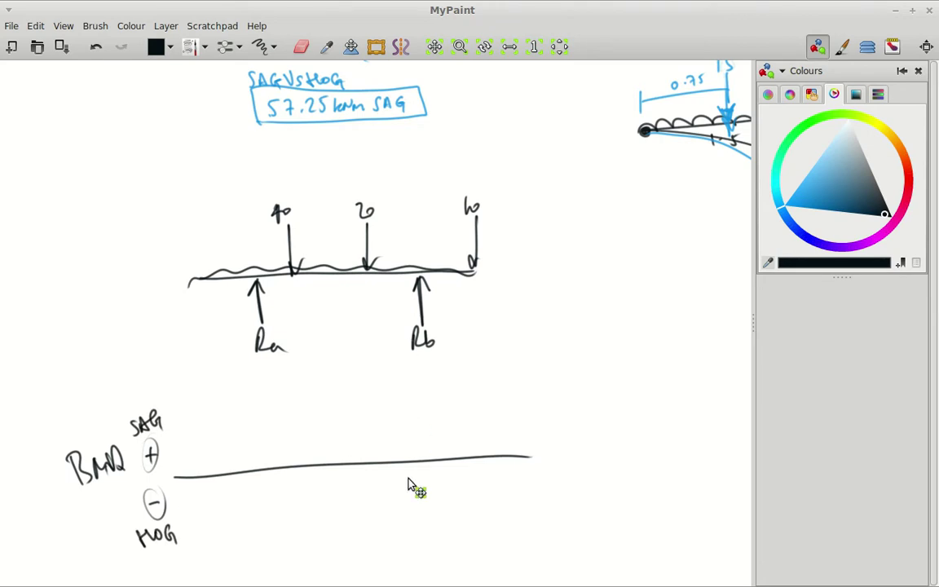
Circle the boxed 5kNm (HOG) result of the Ra calculation.
scroll(409, 482, "up", 10)
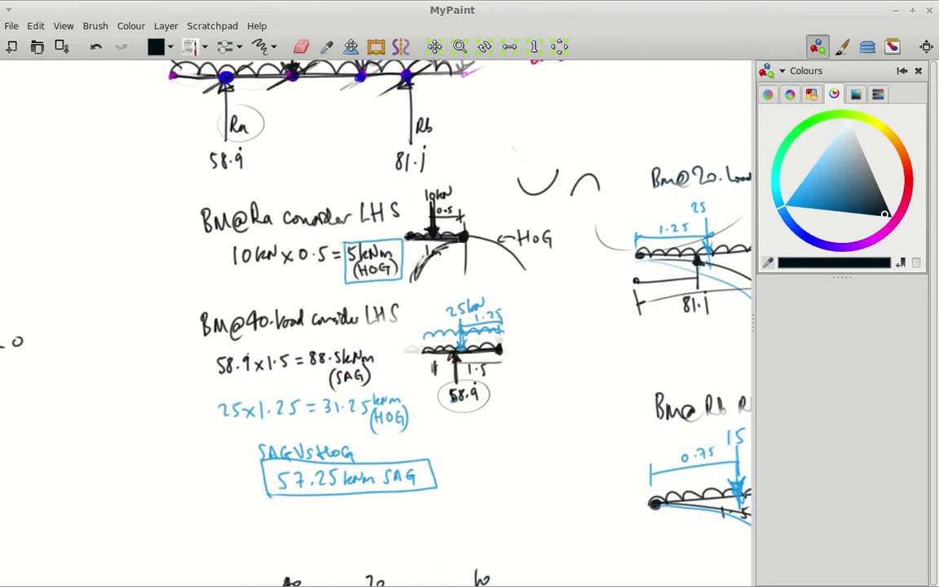
mouse_move(343, 243)
left_mouse_down()
mouse_move(333, 268)
mouse_move(356, 235)
mouse_move(342, 270)
left_mouse_up()
Draw dashed projection lines from the beam's ends, supports and loads down through the BMD baseline.
mouse_move(444, 467)
left_mouse_down()
mouse_move(450, 257)
mouse_move(408, 162)
left_mouse_up()
left_click_drag(239, 410, 249, 561)
left_click_drag(272, 373, 277, 438)
left_click_drag(281, 458, 283, 488)
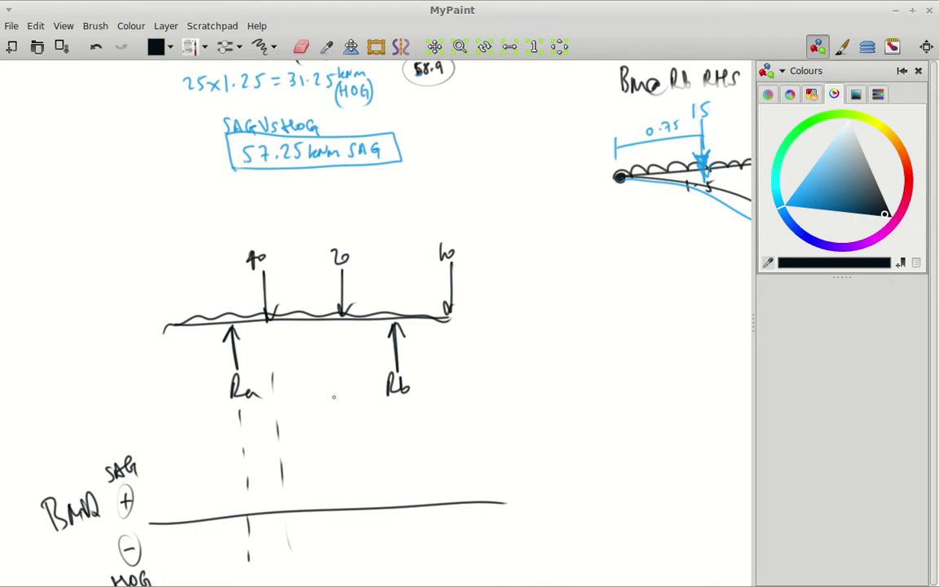
left_click_drag(335, 397, 334, 410)
left_click_drag(337, 431, 338, 450)
left_click_drag(340, 471, 346, 558)
left_click_drag(402, 410, 401, 424)
left_click_drag(402, 446, 403, 469)
left_click_drag(405, 484, 411, 554)
left_click_drag(453, 383, 453, 397)
left_click_drag(455, 421, 456, 472)
left_click_drag(457, 493, 458, 505)
left_click_drag(458, 521, 459, 533)
left_click_drag(172, 411, 172, 423)
left_click_drag(177, 457, 177, 473)
left_click_drag(185, 494, 187, 512)
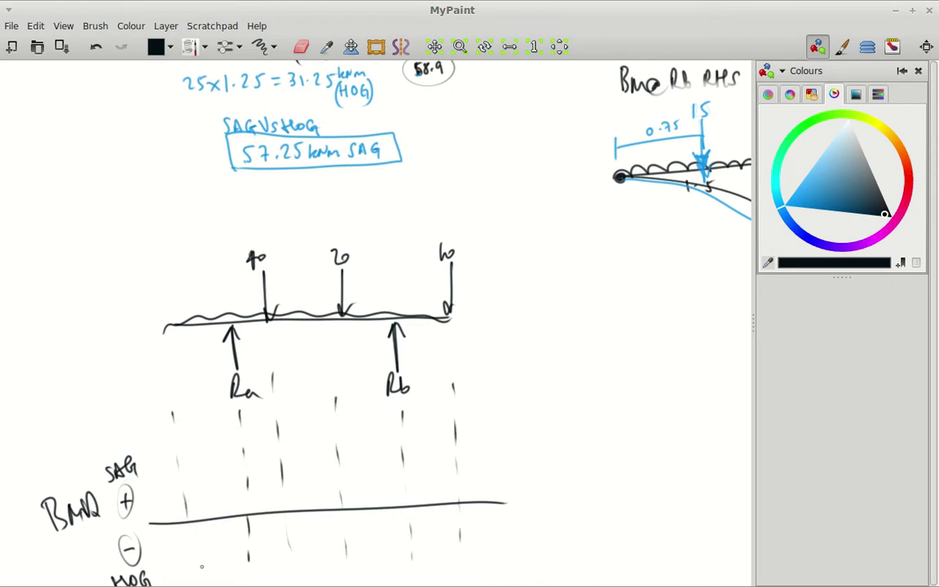
Plot a dot below the BMD baseline on the Ra projection line and label it 5kNm.
scroll(509, 393, "down", 3)
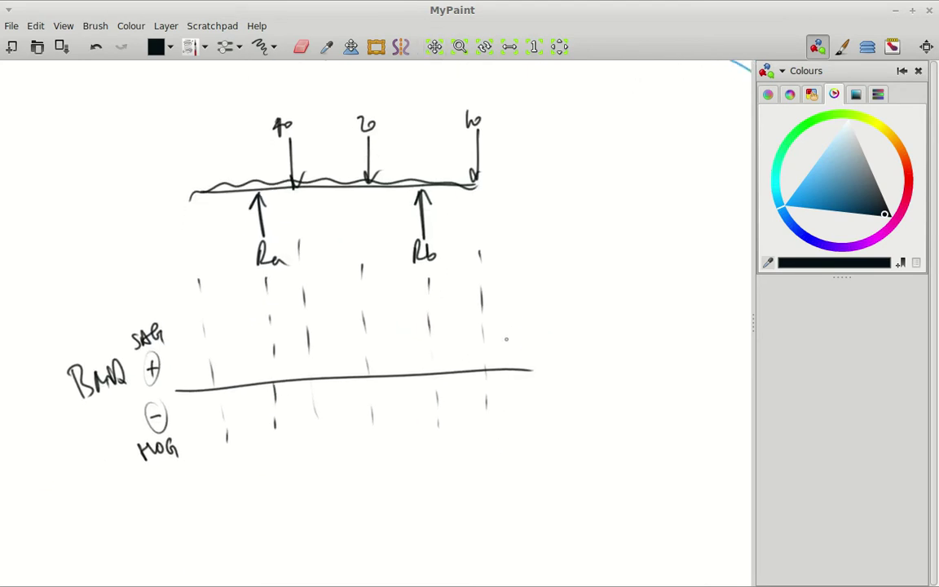
left_click(277, 403)
mouse_move(243, 428)
left_mouse_down()
mouse_move(251, 440)
mouse_move(292, 437)
left_mouse_up()
Circle the 57.25kNm SAG result and plot its dot above the baseline on the 40 load's projection line.
scroll(390, 385, "up", 5)
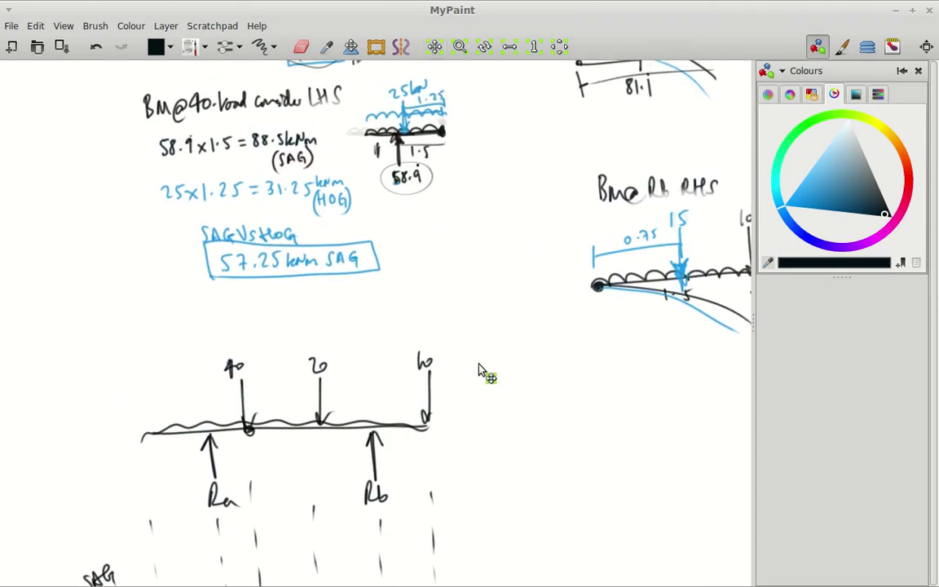
scroll(479, 370, "up", 3)
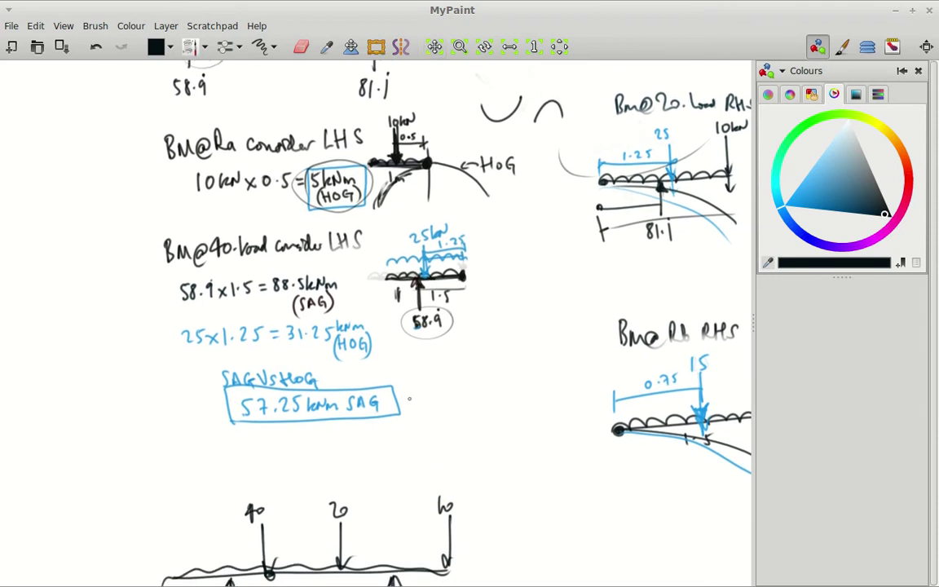
mouse_move(408, 382)
left_mouse_down()
mouse_move(419, 399)
mouse_move(406, 383)
left_mouse_up()
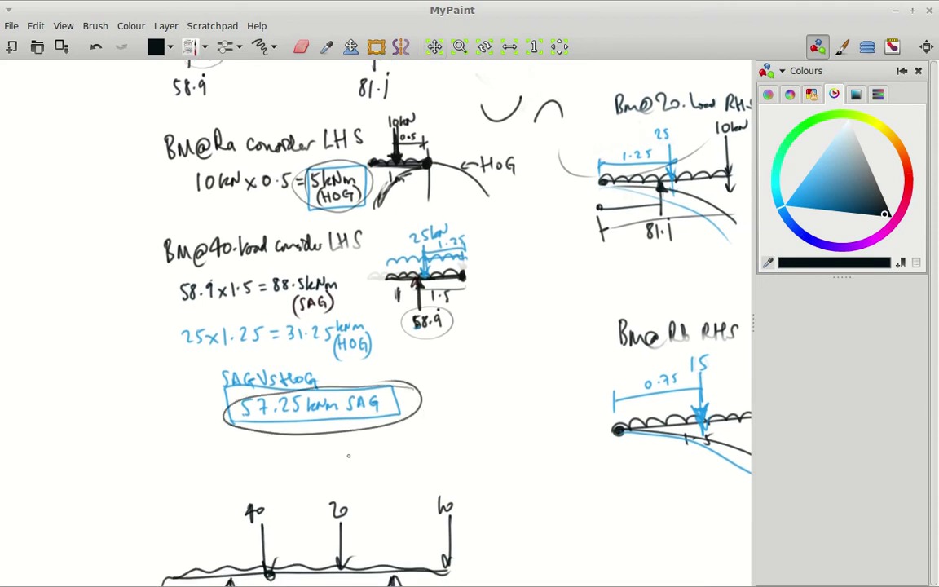
mouse_move(349, 456)
left_mouse_down()
mouse_move(369, 424)
mouse_move(363, 313)
mouse_move(384, 193)
mouse_move(378, 180)
left_mouse_up()
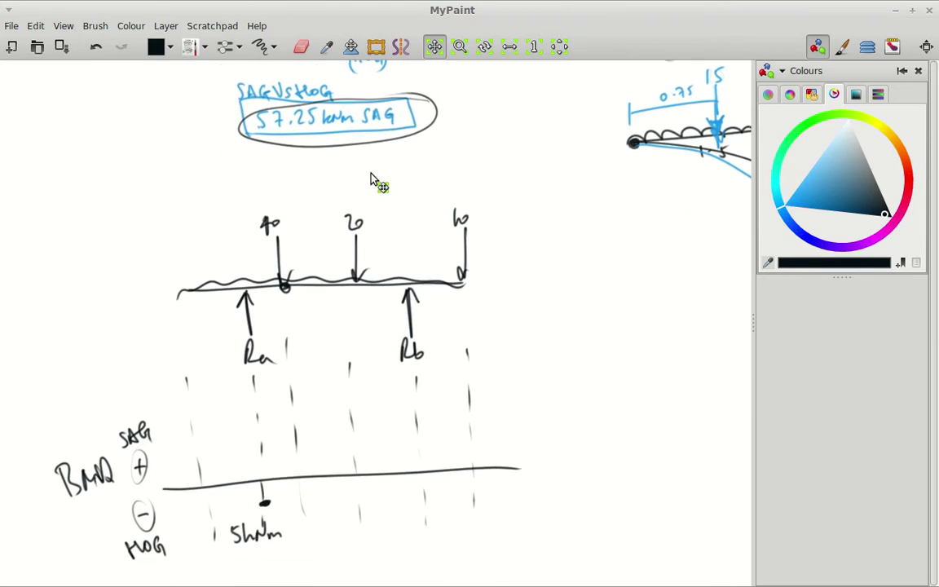
left_click(290, 388)
left_click_drag(301, 479, 293, 386)
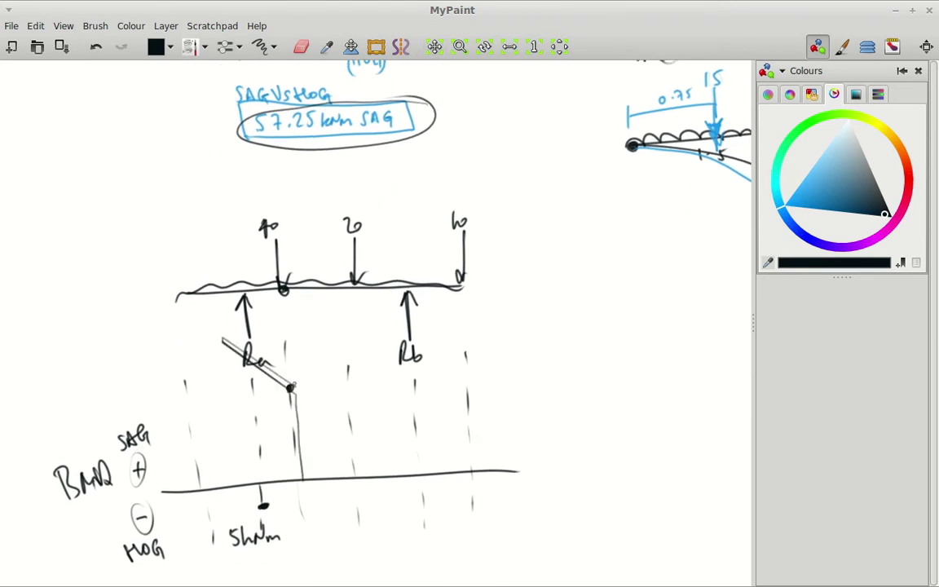
key("ctrl+z")
key("ctrl+z")
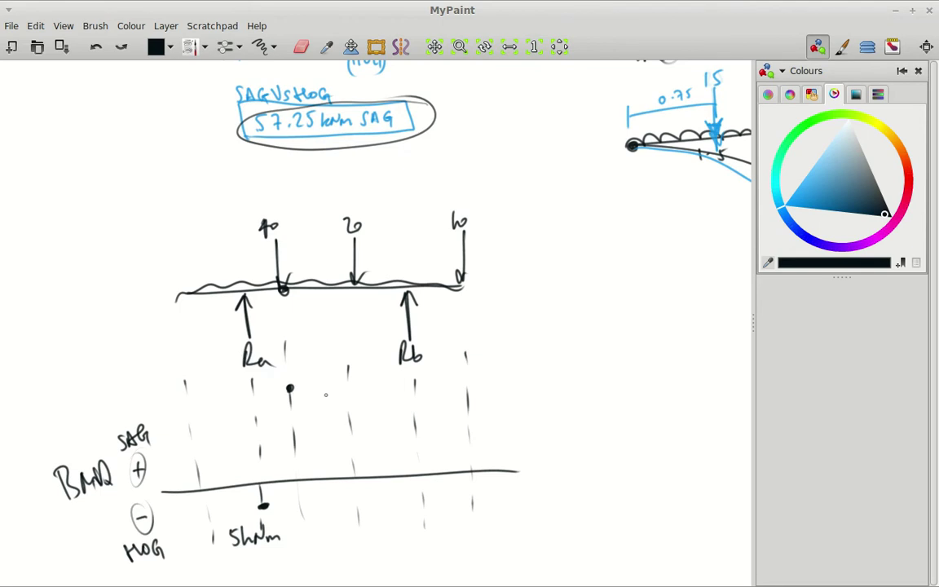
Label the plotted sagging point at the 40 load 57.25.
mouse_move(297, 370)
left_mouse_down()
mouse_move(295, 378)
mouse_move(303, 366)
mouse_move(328, 367)
left_mouse_up()
left_click(318, 367)
mouse_move(334, 356)
left_mouse_down()
mouse_move(329, 368)
mouse_move(339, 352)
mouse_move(344, 363)
left_mouse_up()
left_click_drag(345, 358, 353, 362)
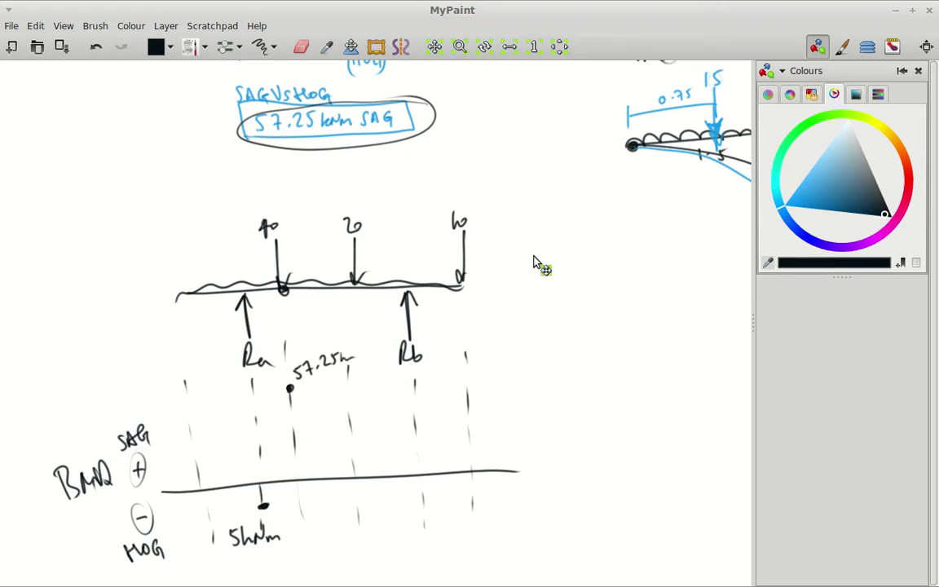
Plot a dot for the 24.861kNm SAG result above the baseline on the 20 load's projection line.
left_click_drag(534, 256, 459, 525)
left_click_drag(554, 411, 173, 477)
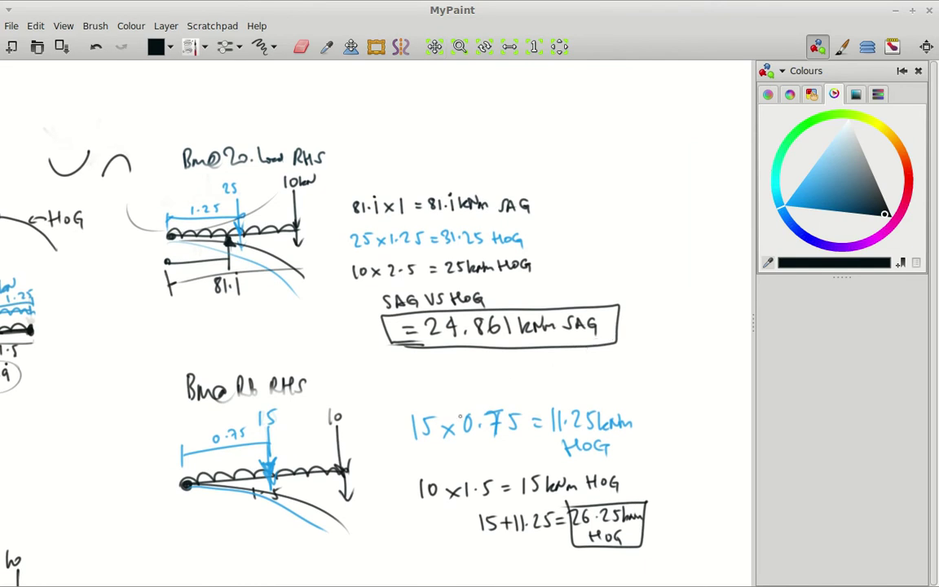
left_click_drag(460, 403, 610, 147)
left_click_drag(375, 443, 550, 315)
left_click(242, 360)
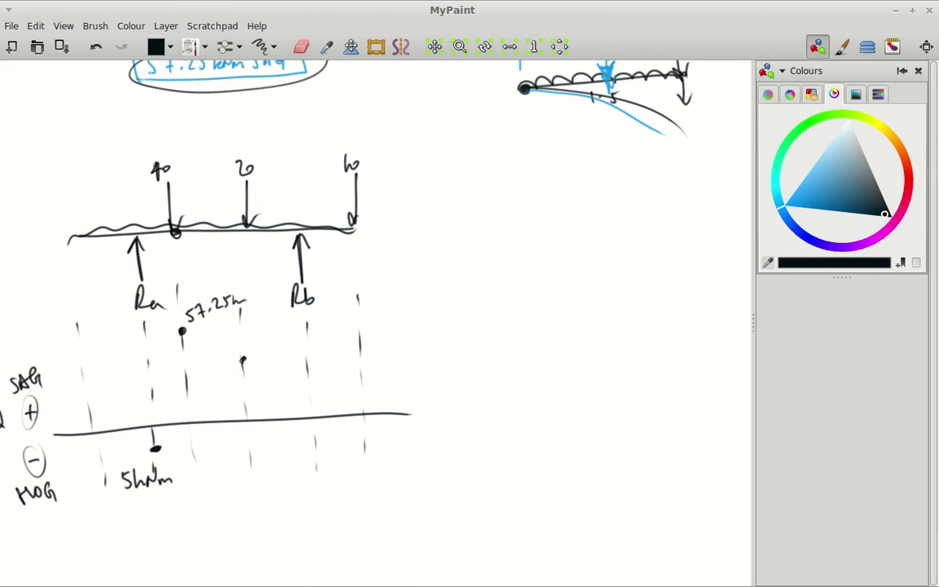
Label the plotted sagging point on the 20 load's projection line 24.86.
left_click_drag(243, 348, 250, 356)
left_click_drag(253, 346, 274, 354)
left_click(260, 356)
Plot a dot for the Rb hogging result below the BMD baseline on the Rb projection line and label it 26.25.
mouse_move(506, 248)
left_mouse_down()
mouse_move(497, 299)
mouse_move(365, 543)
left_mouse_up()
left_click_drag(590, 356, 367, 344)
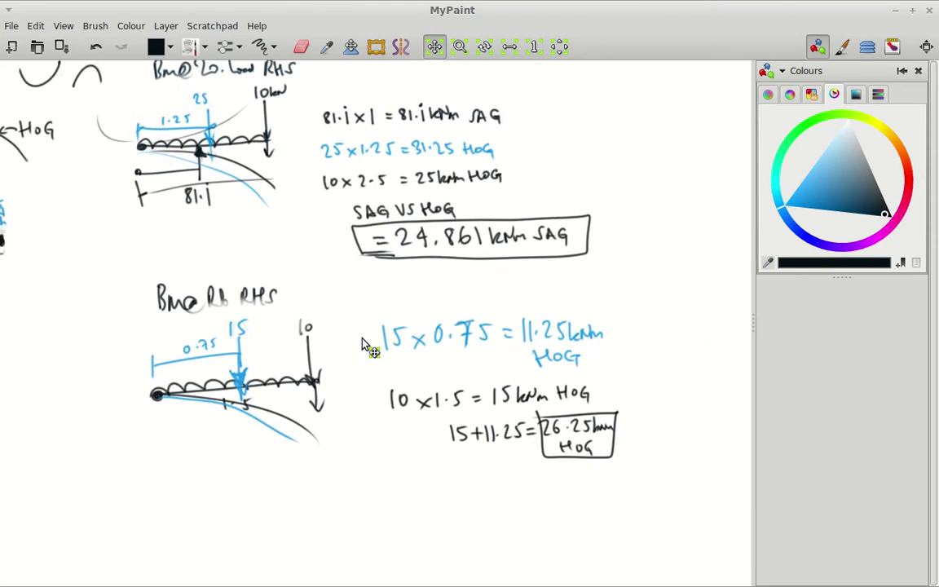
left_click_drag(470, 480, 439, 463)
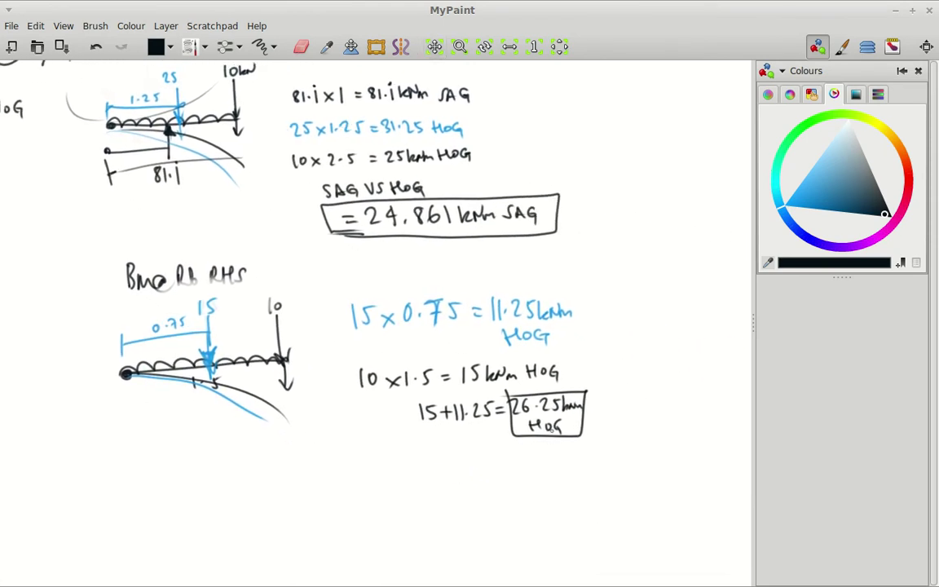
left_click_drag(523, 478, 692, 307)
mouse_move(336, 462)
left_mouse_down()
mouse_move(624, 306)
mouse_move(709, 290)
mouse_move(696, 311)
left_mouse_up()
mouse_move(415, 445)
left_mouse_down()
mouse_move(399, 493)
mouse_move(431, 488)
left_mouse_up()
left_click(413, 488)
left_click_drag(432, 470, 441, 469)
left_click(412, 448)
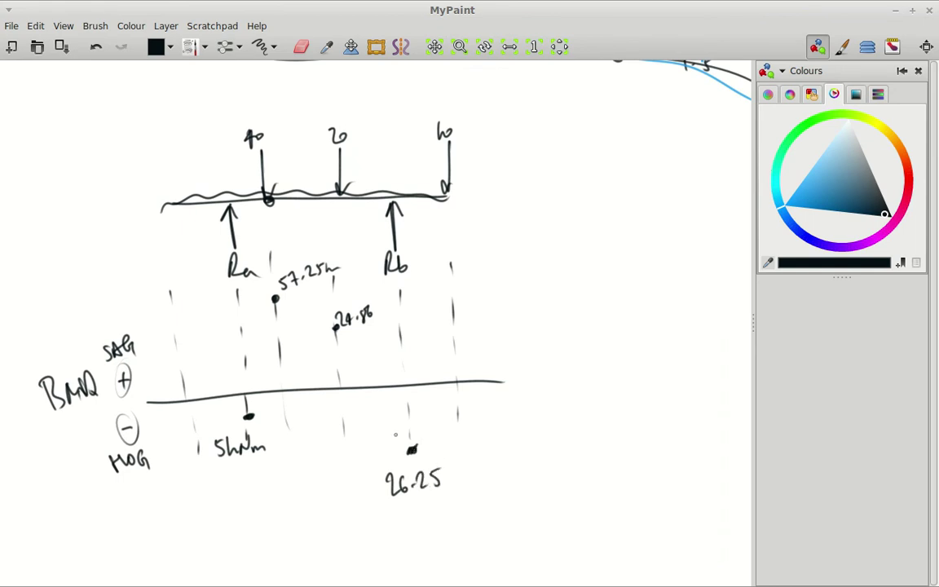
mouse_move(143, 446)
left_mouse_down()
mouse_move(98, 450)
mouse_move(157, 449)
left_mouse_up()
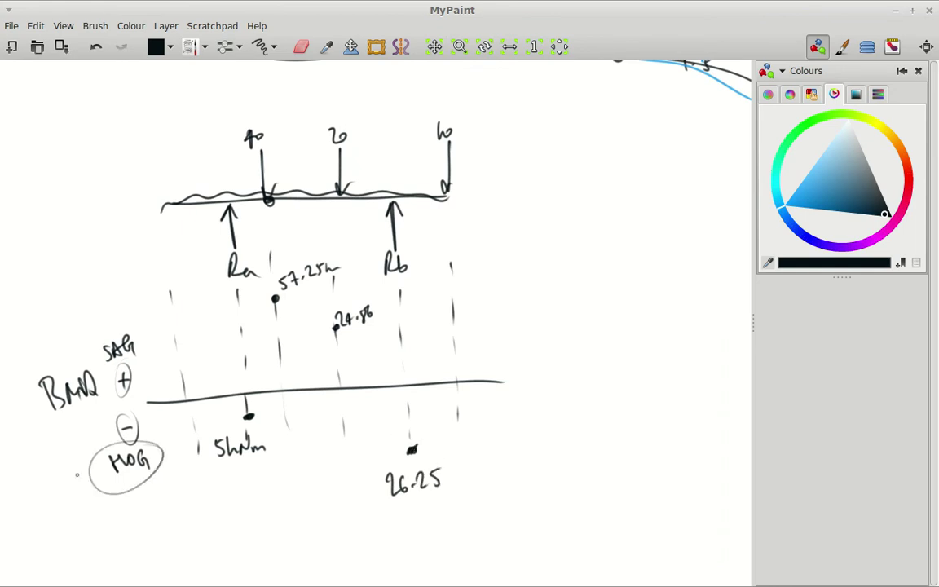
key("ctrl+z")
mouse_move(561, 234)
left_mouse_down()
mouse_move(558, 374)
mouse_move(515, 344)
mouse_move(545, 349)
mouse_move(555, 243)
mouse_move(545, 236)
left_mouse_up()
mouse_move(118, 367)
left_mouse_down()
mouse_move(220, 379)
mouse_move(247, 263)
mouse_move(305, 291)
mouse_move(385, 412)
mouse_move(433, 346)
left_mouse_up()
key("ctrl+z")
key("ctrl+z")
key("ctrl+z")
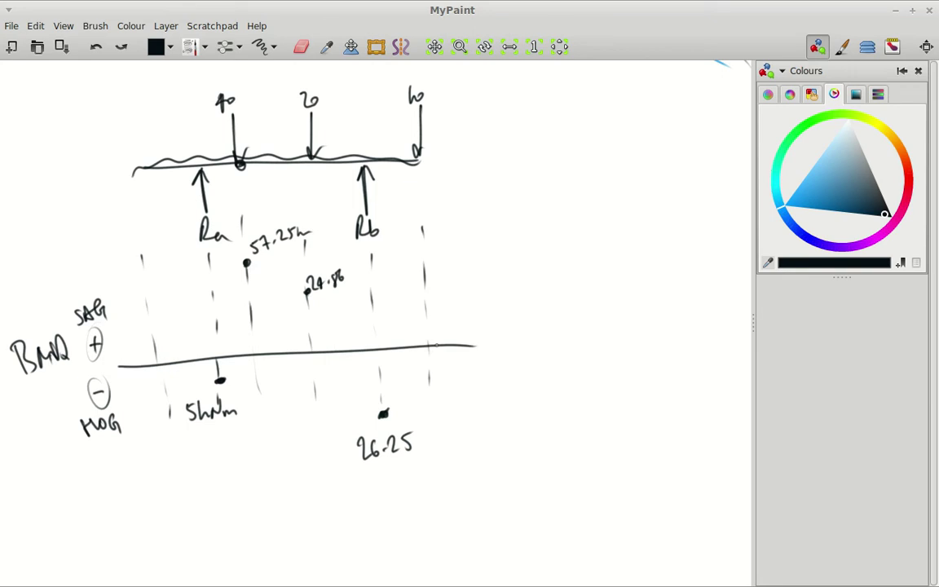
Plot a dot on the BMD baseline under the beam's left end and draw its projection line down from the beam.
left_click_drag(159, 369, 160, 367)
left_click_drag(138, 161, 148, 330)
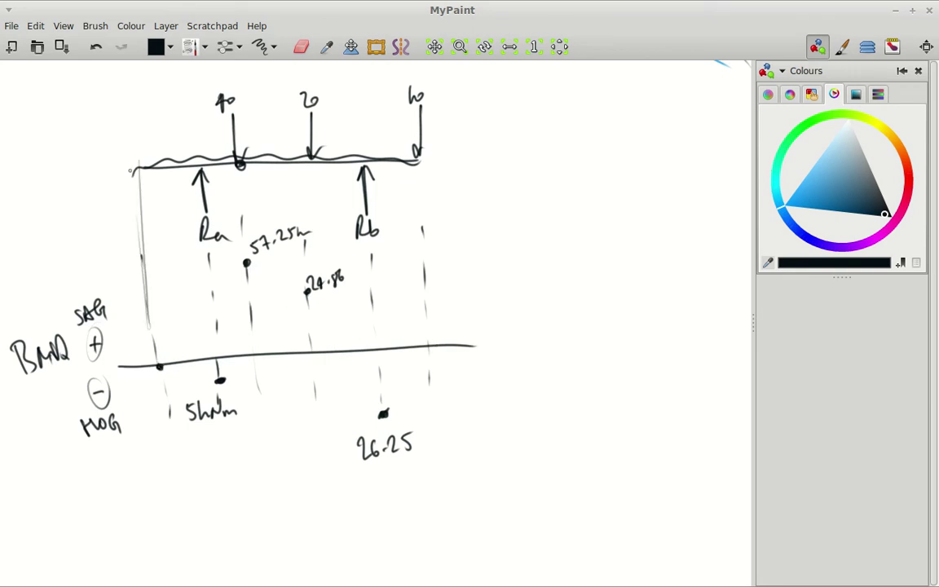
Plot a dot on the baseline under the beam's right end, write BM beside the baseline and label both end points 0.
left_click(431, 347)
mouse_move(496, 326)
left_mouse_down()
mouse_move(497, 345)
mouse_move(531, 343)
left_mouse_up()
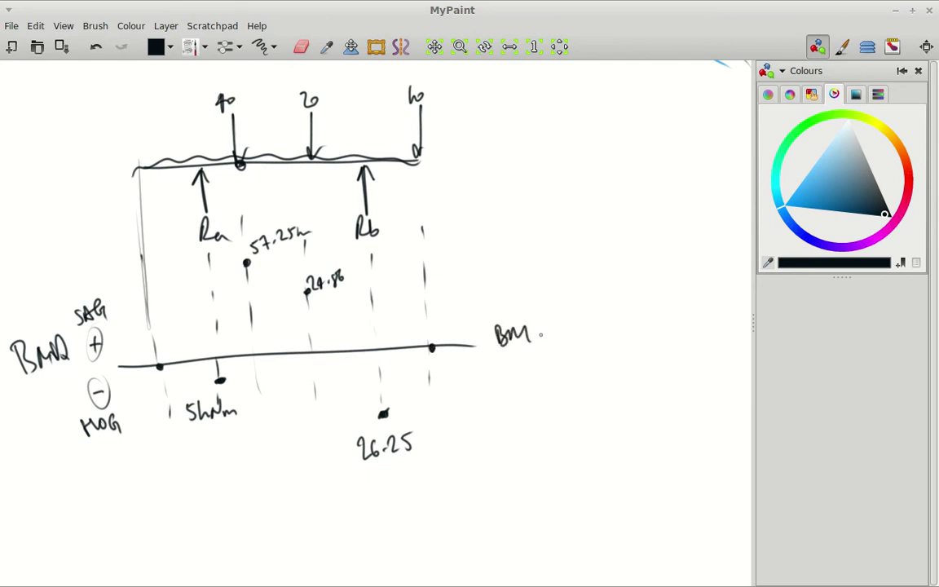
left_click(445, 339)
left_click(144, 359)
Draw the bending moment curve through all plotted points and hatch the areas between it and the baseline in blue.
mouse_move(160, 367)
left_mouse_down()
mouse_move(218, 379)
mouse_move(238, 273)
mouse_move(252, 260)
mouse_move(279, 261)
mouse_move(308, 289)
mouse_move(385, 416)
mouse_move(425, 348)
left_mouse_up()
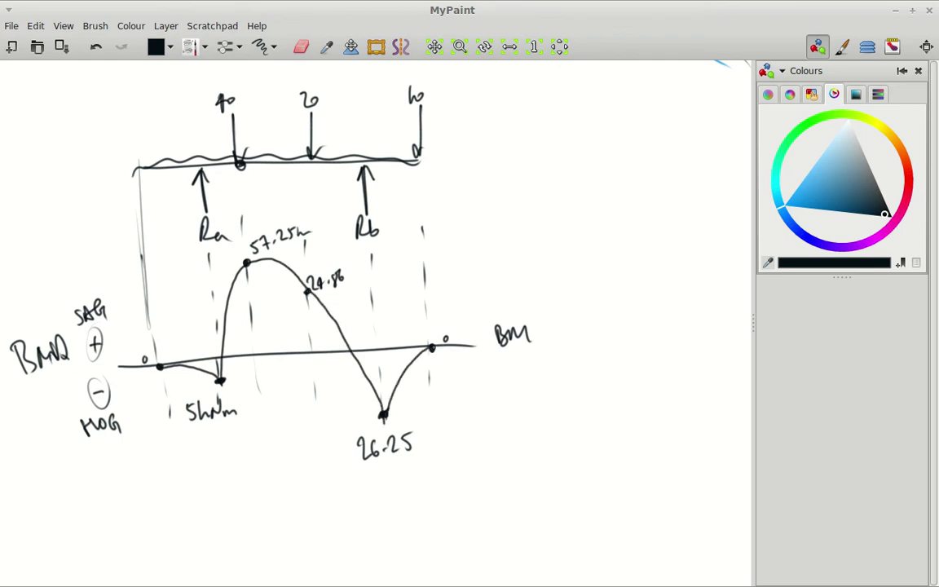
left_click(821, 200)
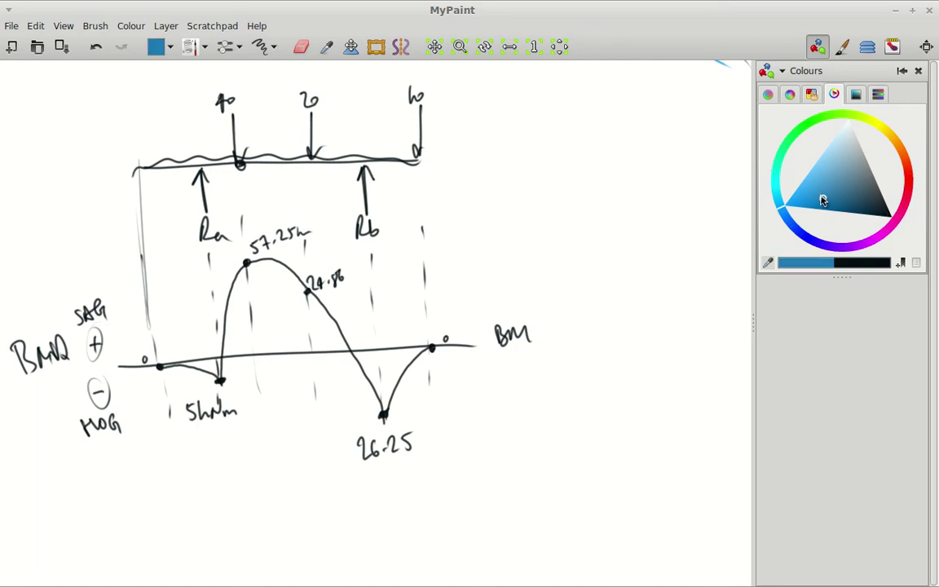
mouse_move(183, 365)
left_mouse_down()
mouse_move(176, 372)
mouse_move(204, 370)
left_mouse_up()
left_click_drag(217, 363, 211, 373)
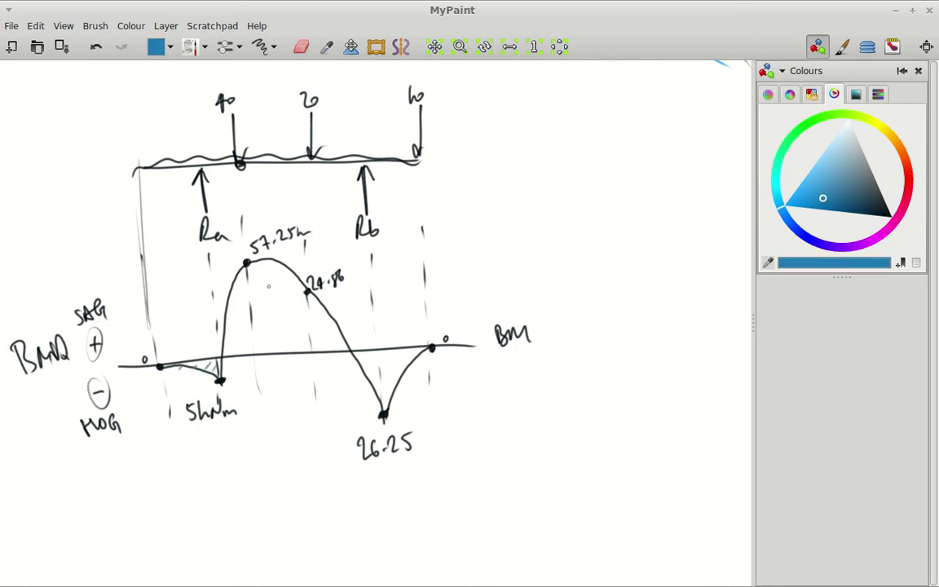
left_click_drag(262, 261, 234, 289)
mouse_move(280, 268)
left_mouse_down()
mouse_move(221, 317)
mouse_move(215, 352)
left_mouse_up()
left_click_drag(301, 299, 235, 361)
mouse_move(320, 310)
left_mouse_down()
mouse_move(282, 349)
mouse_move(310, 351)
left_mouse_up()
mouse_move(343, 336)
left_mouse_down()
mouse_move(336, 346)
mouse_move(363, 368)
left_mouse_up()
left_click_drag(419, 348, 378, 383)
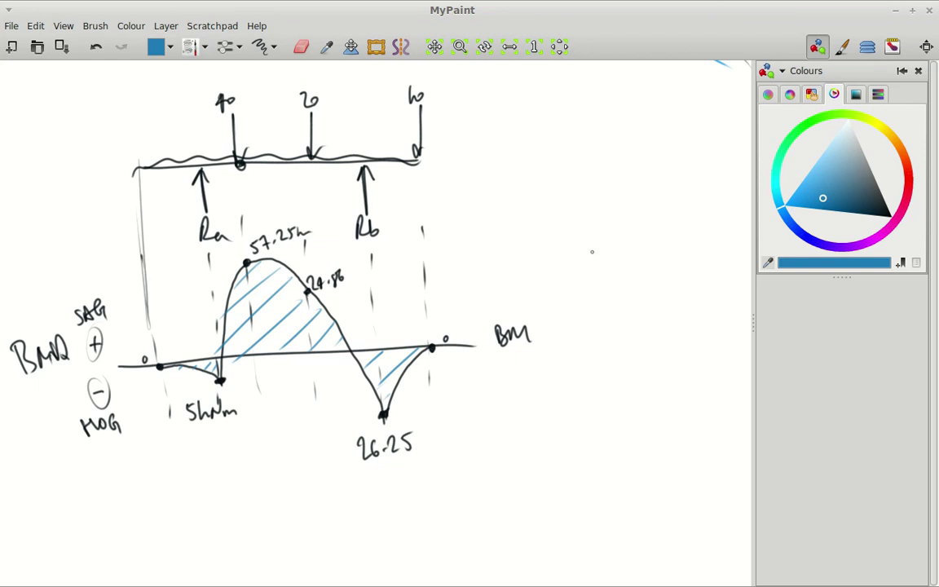
mouse_move(608, 345)
left_mouse_down()
mouse_move(658, 485)
mouse_move(603, 363)
left_mouse_up()
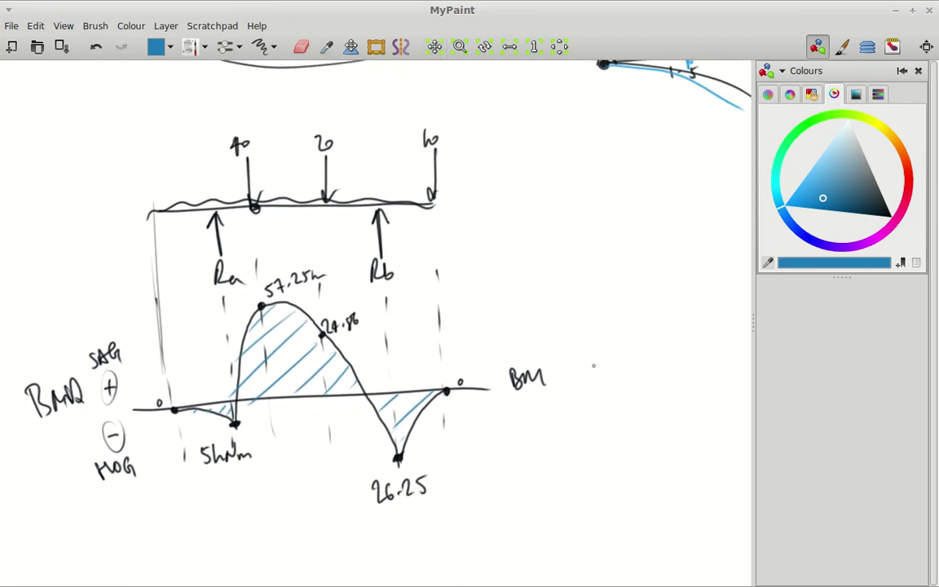
left_click_drag(596, 374, 586, 425)
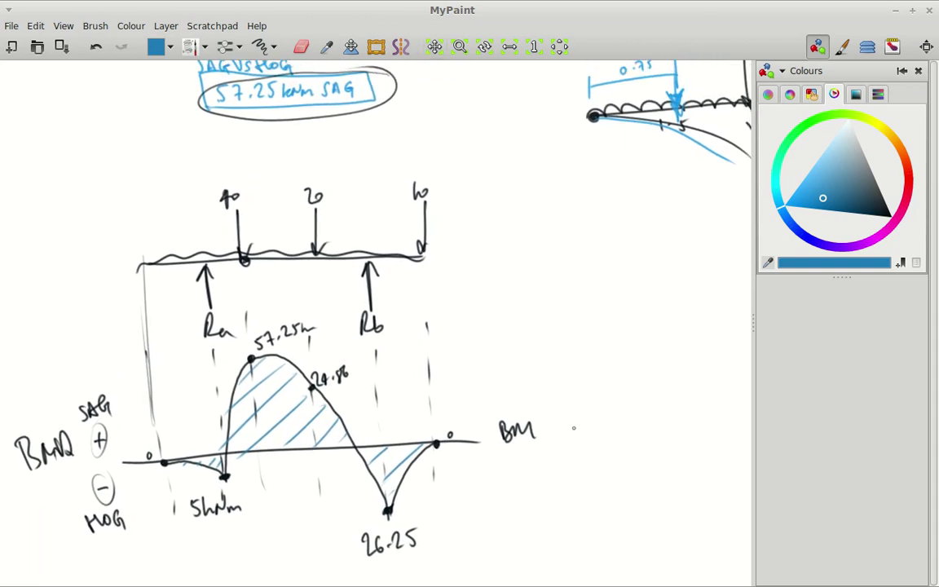
mouse_move(341, 5)
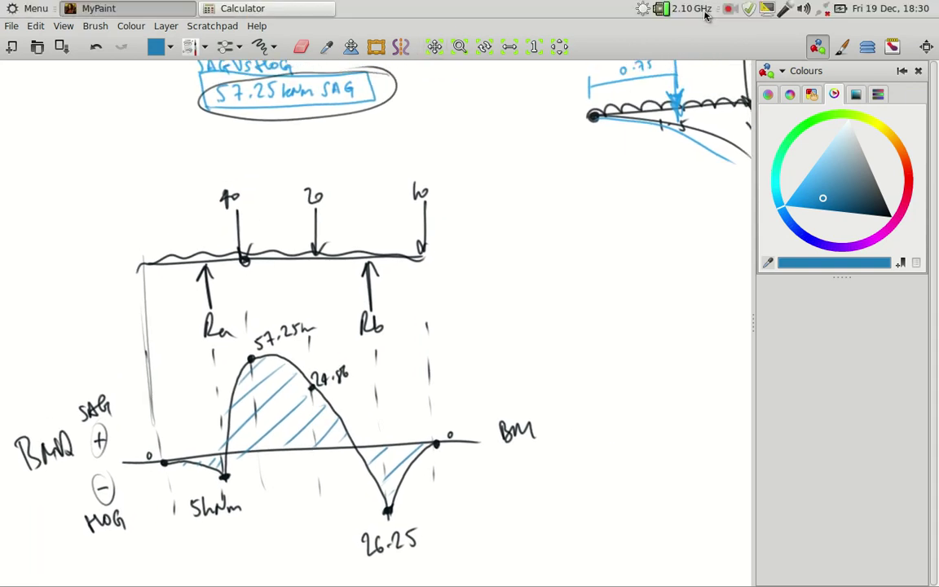
left_click(728, 8)
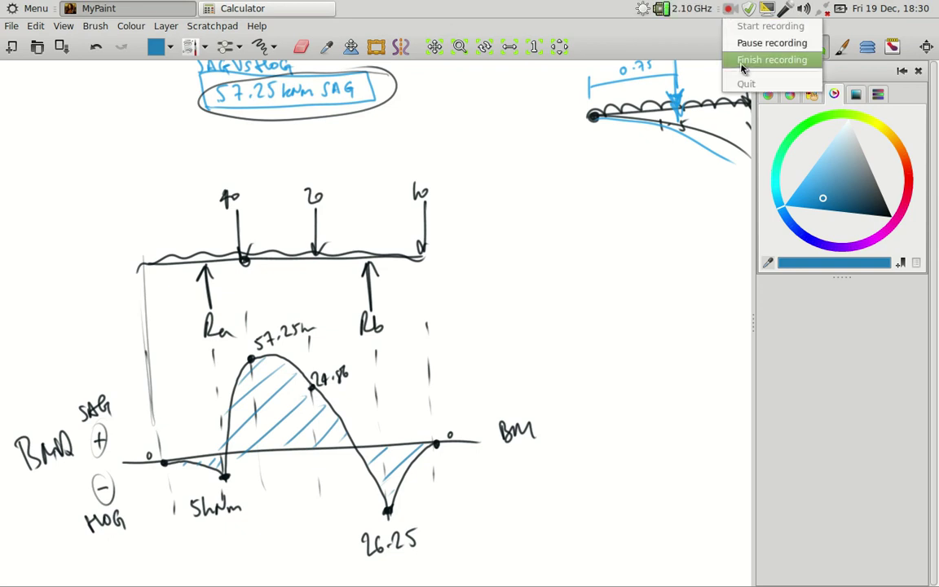